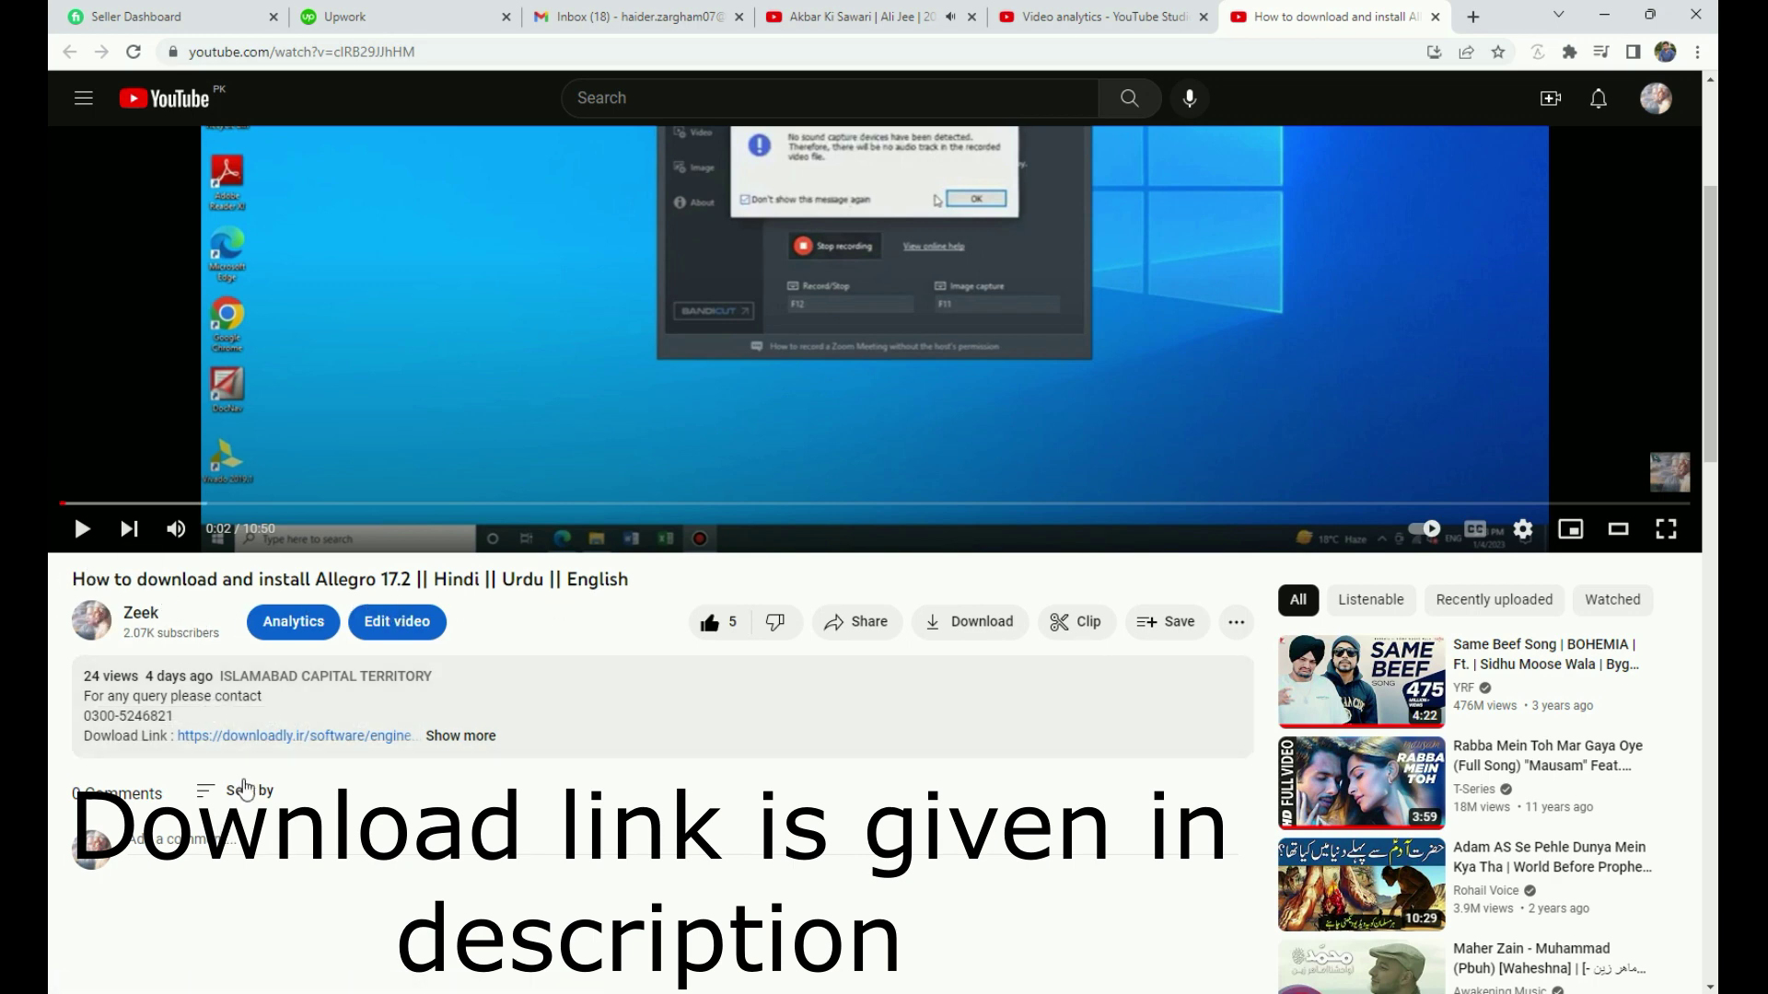
Expand the description of the Allegro 17.2 installation video and open its downloadly.ir download link.
{"action": "left_click", "coordinate": [465, 741]}
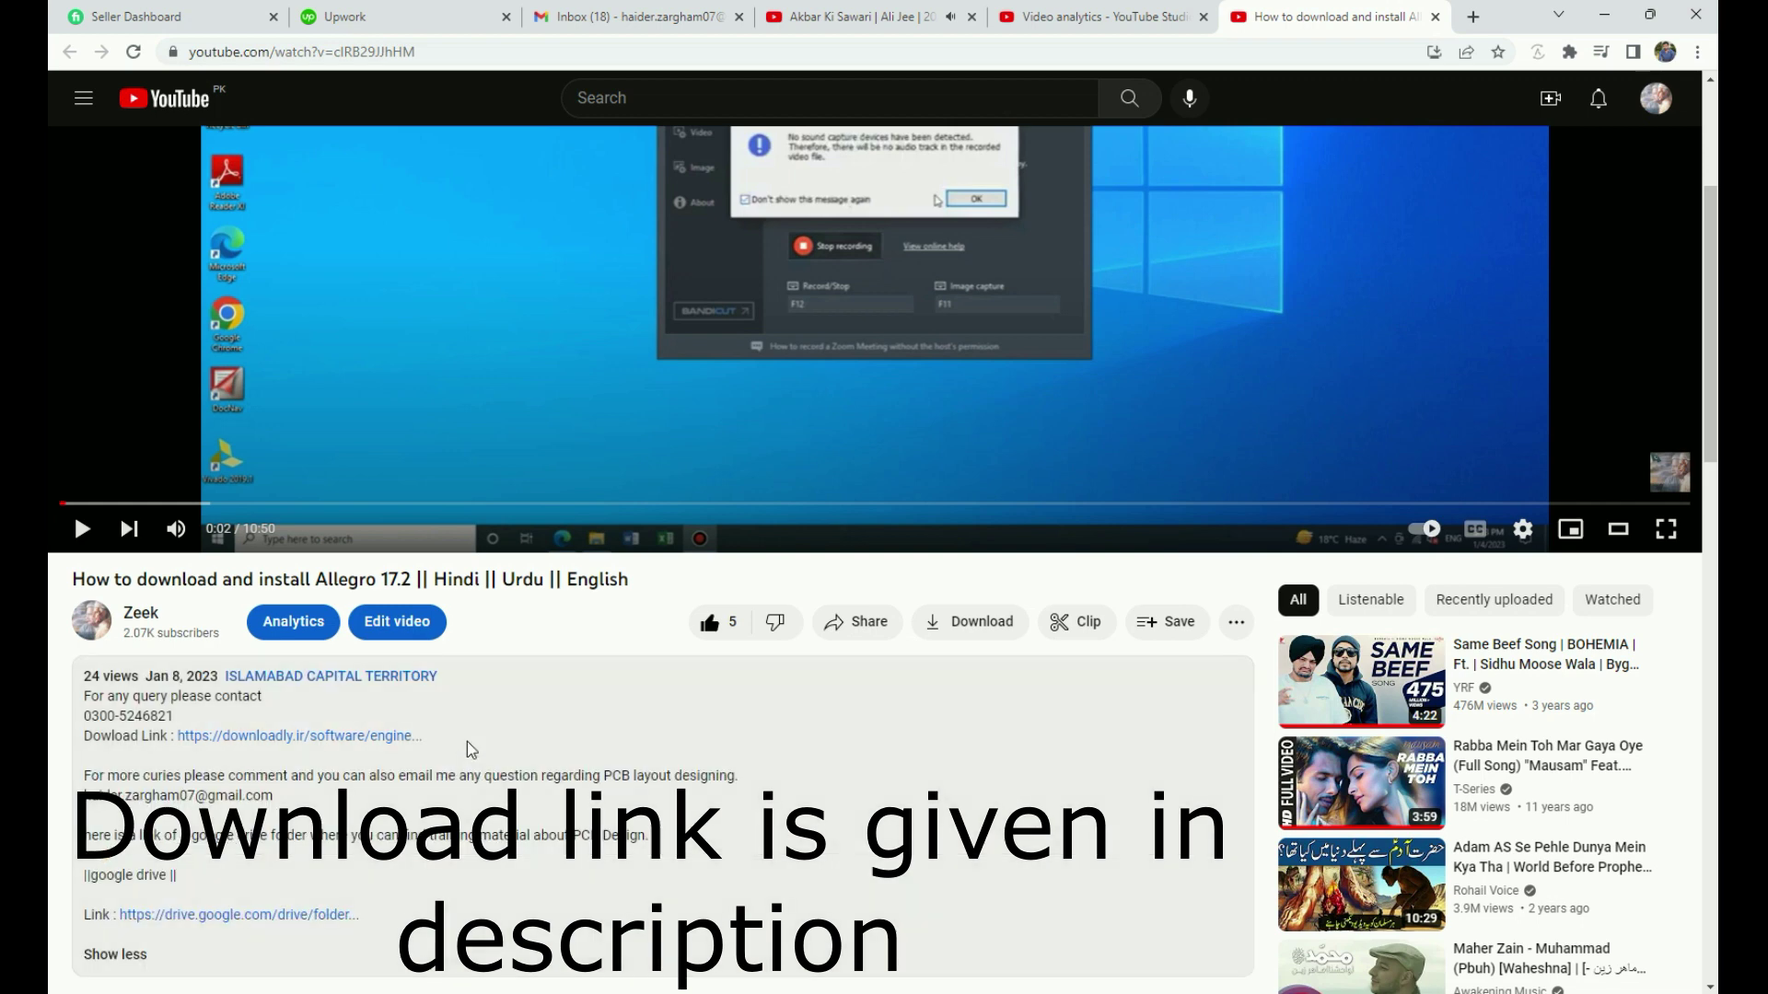
{"action": "scroll", "coordinate": [466, 748], "scroll_direction": "down", "scroll_amount": 2}
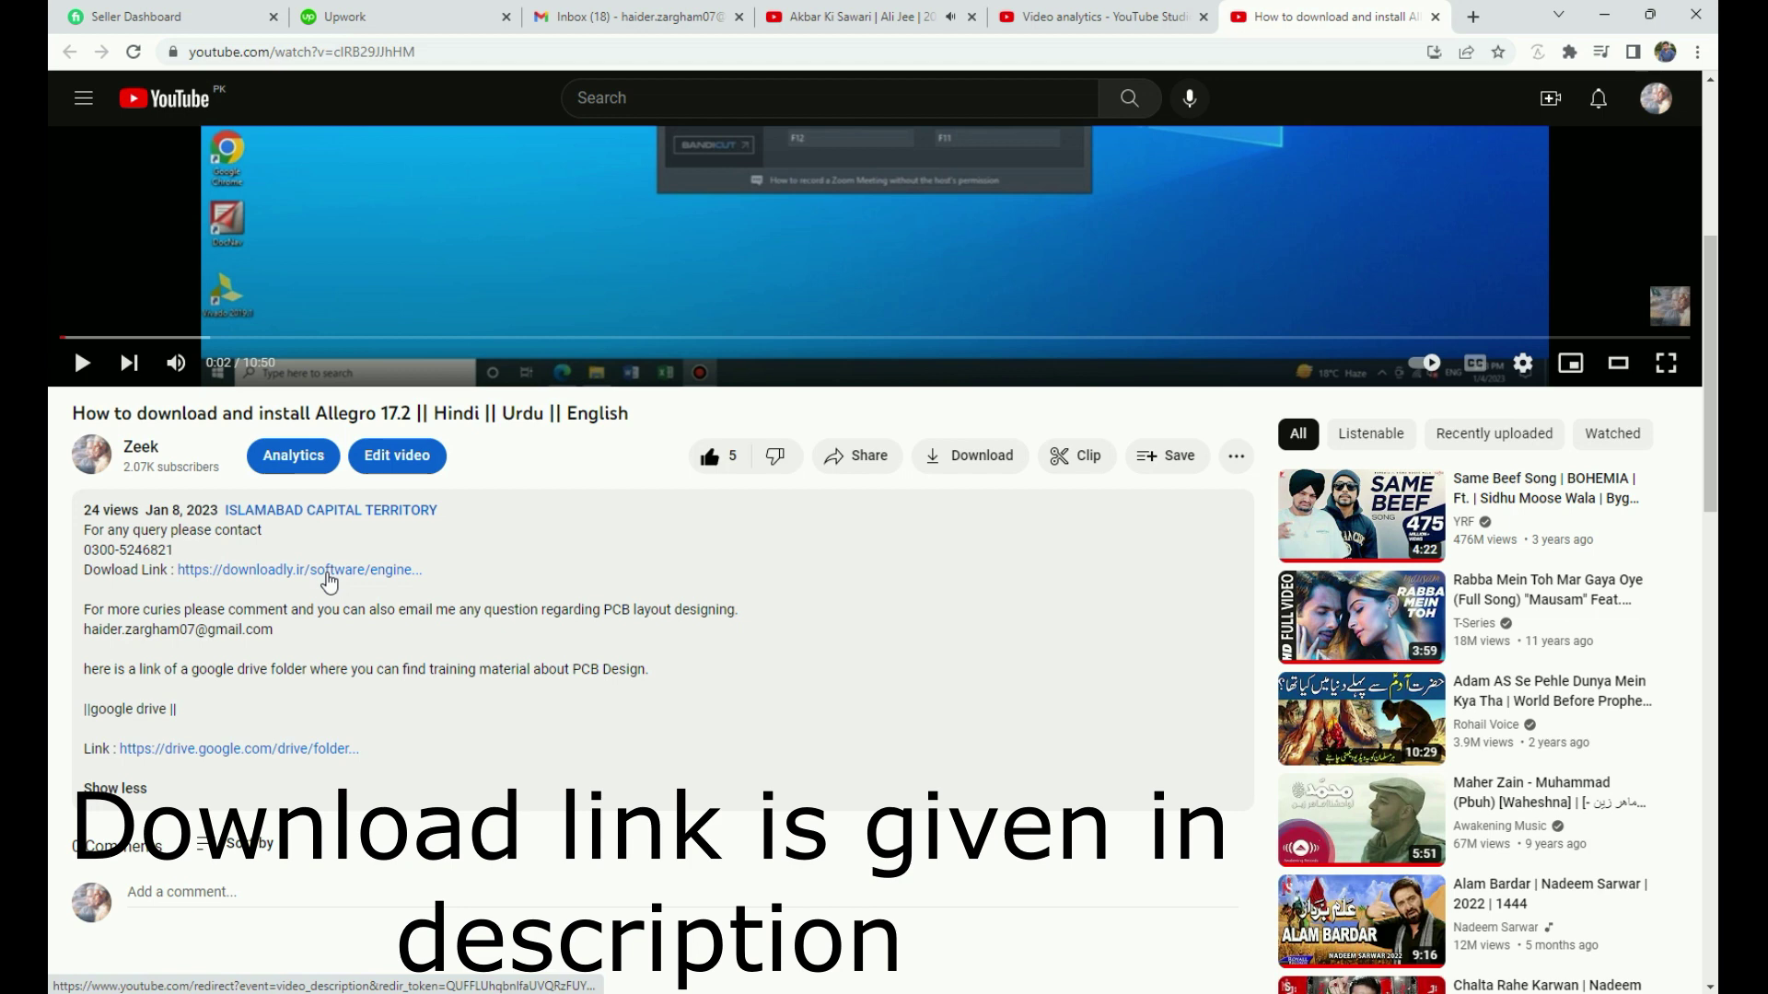
{"action": "left_click", "coordinate": [328, 572]}
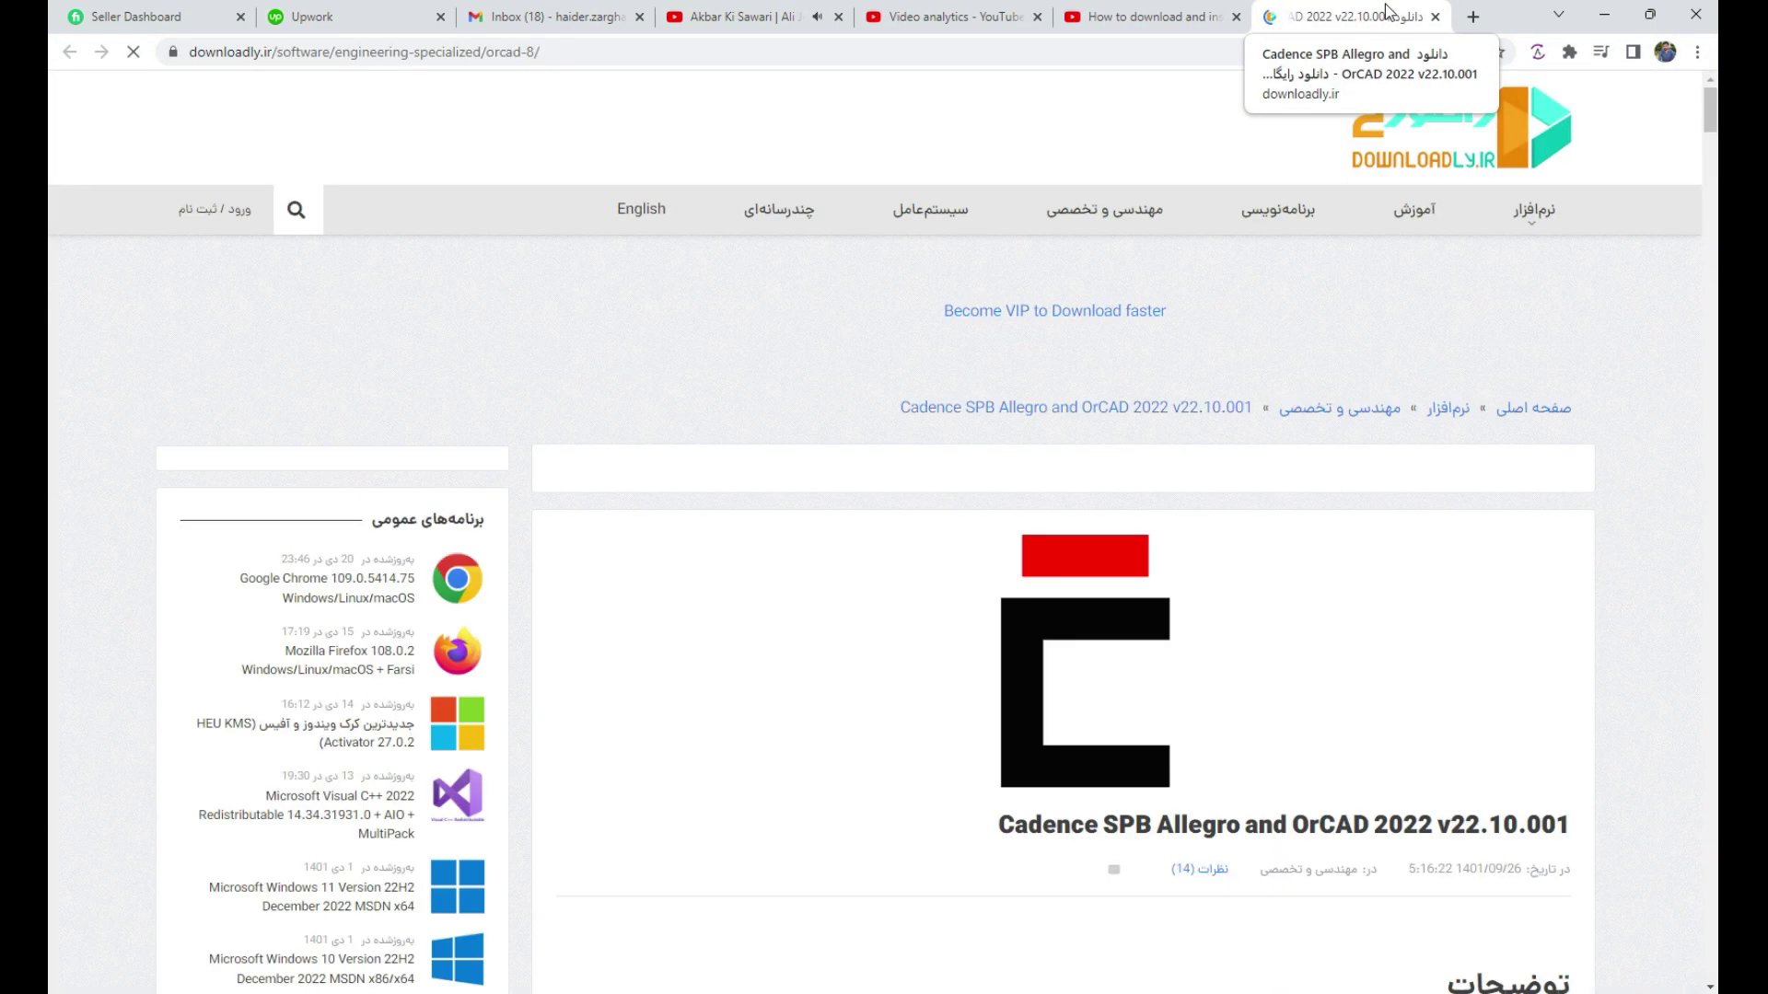
Find the Cadence Allegro and OrCAD 17.2-2016 section on the download page and examine its list of download links.
{"action": "scroll", "coordinate": [1407, 446], "scroll_direction": "down", "scroll_amount": 5}
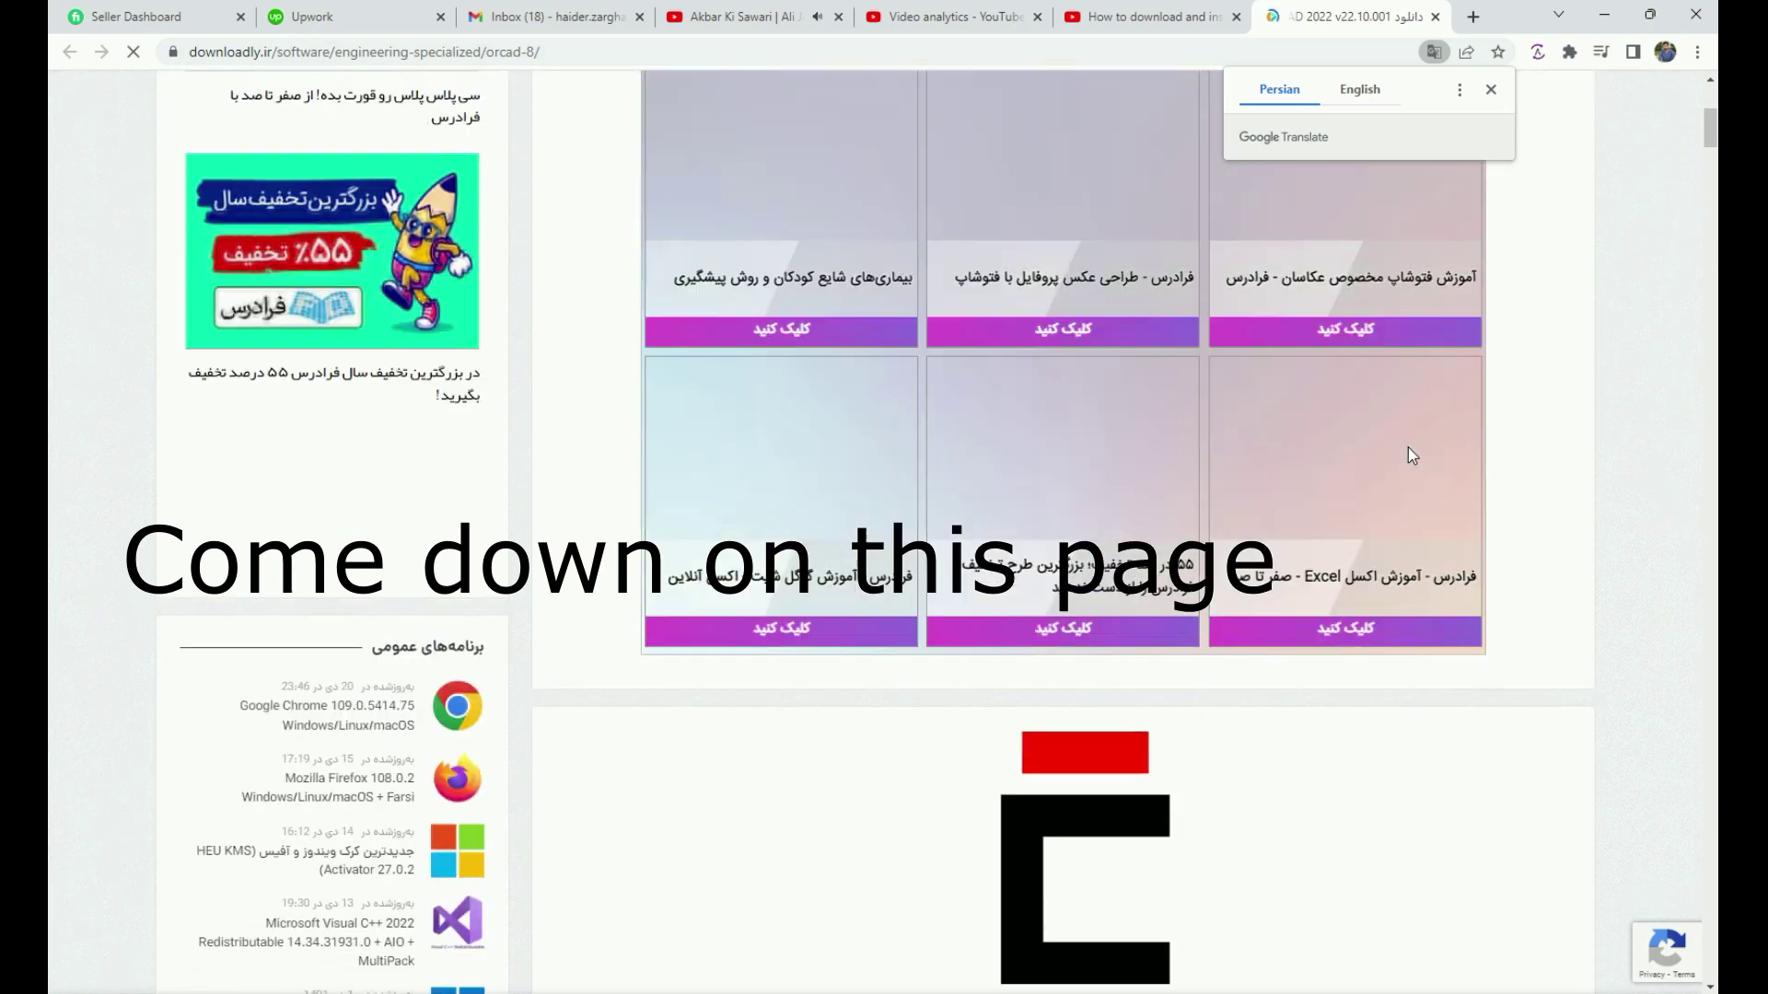
{"action": "scroll", "coordinate": [1409, 454], "scroll_direction": "down", "scroll_amount": 10}
{"action": "scroll", "coordinate": [1412, 455], "scroll_direction": "down", "scroll_amount": 10}
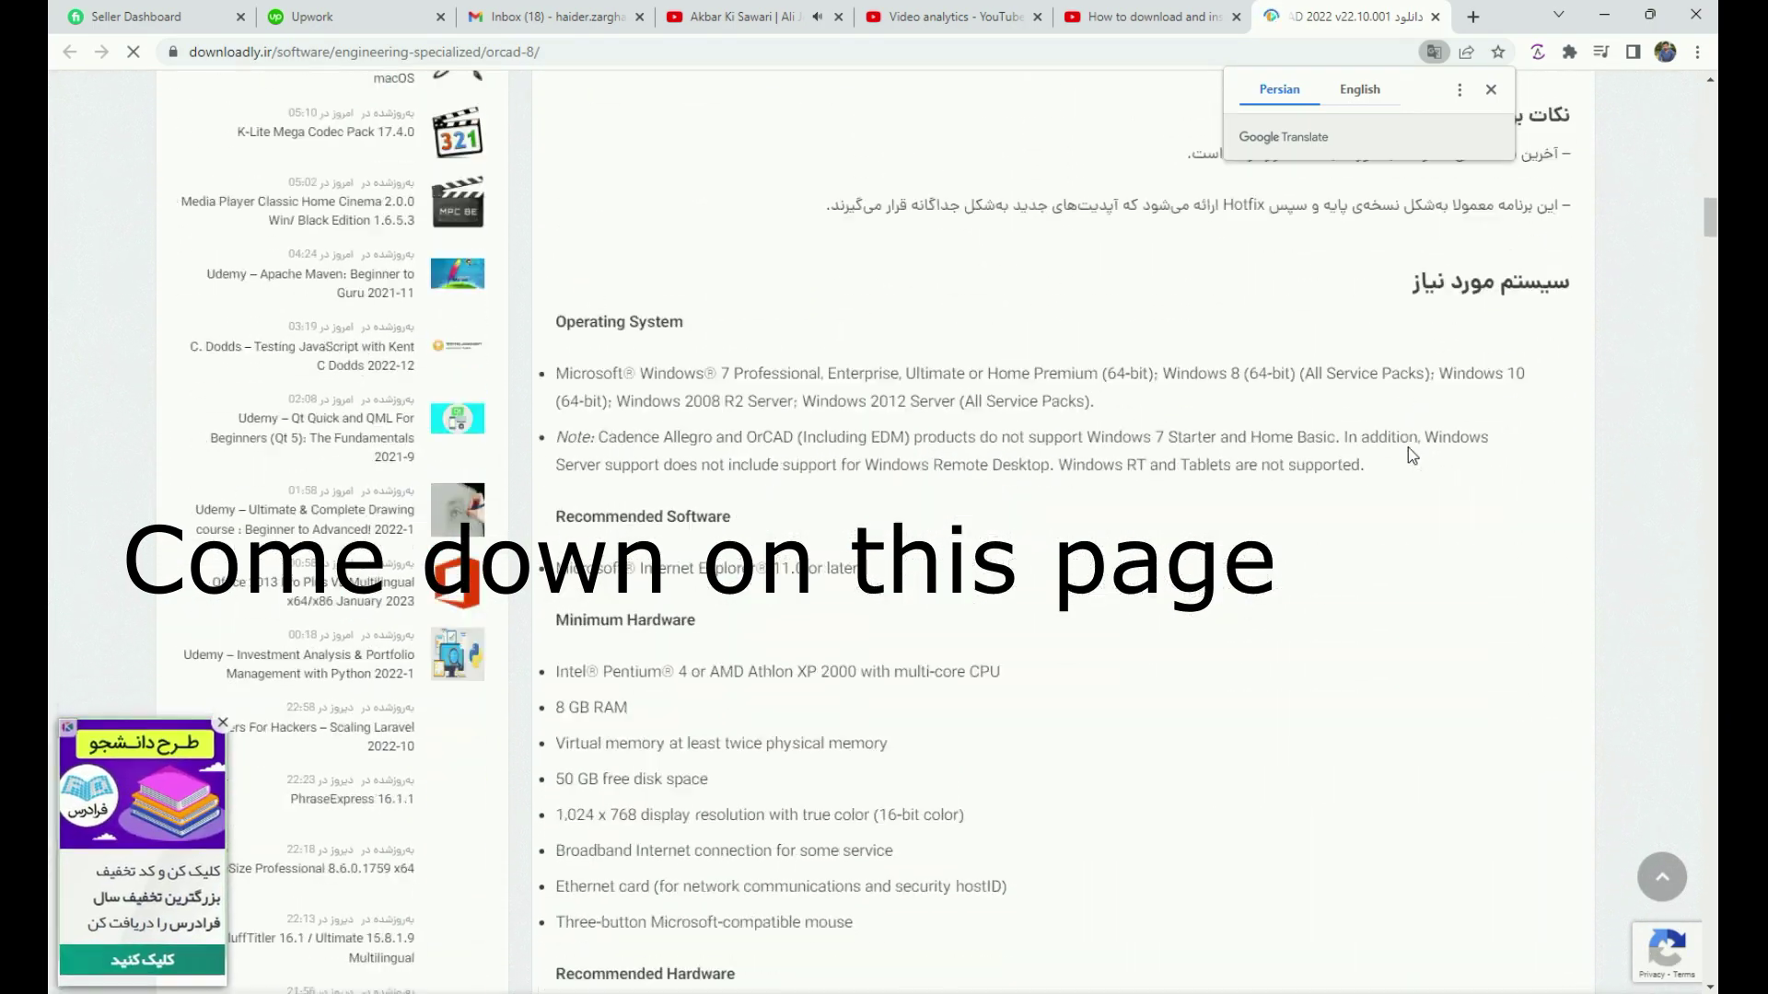
{"action": "scroll", "coordinate": [1411, 455], "scroll_direction": "down", "scroll_amount": 10}
{"action": "scroll", "coordinate": [1409, 452], "scroll_direction": "down", "scroll_amount": 10}
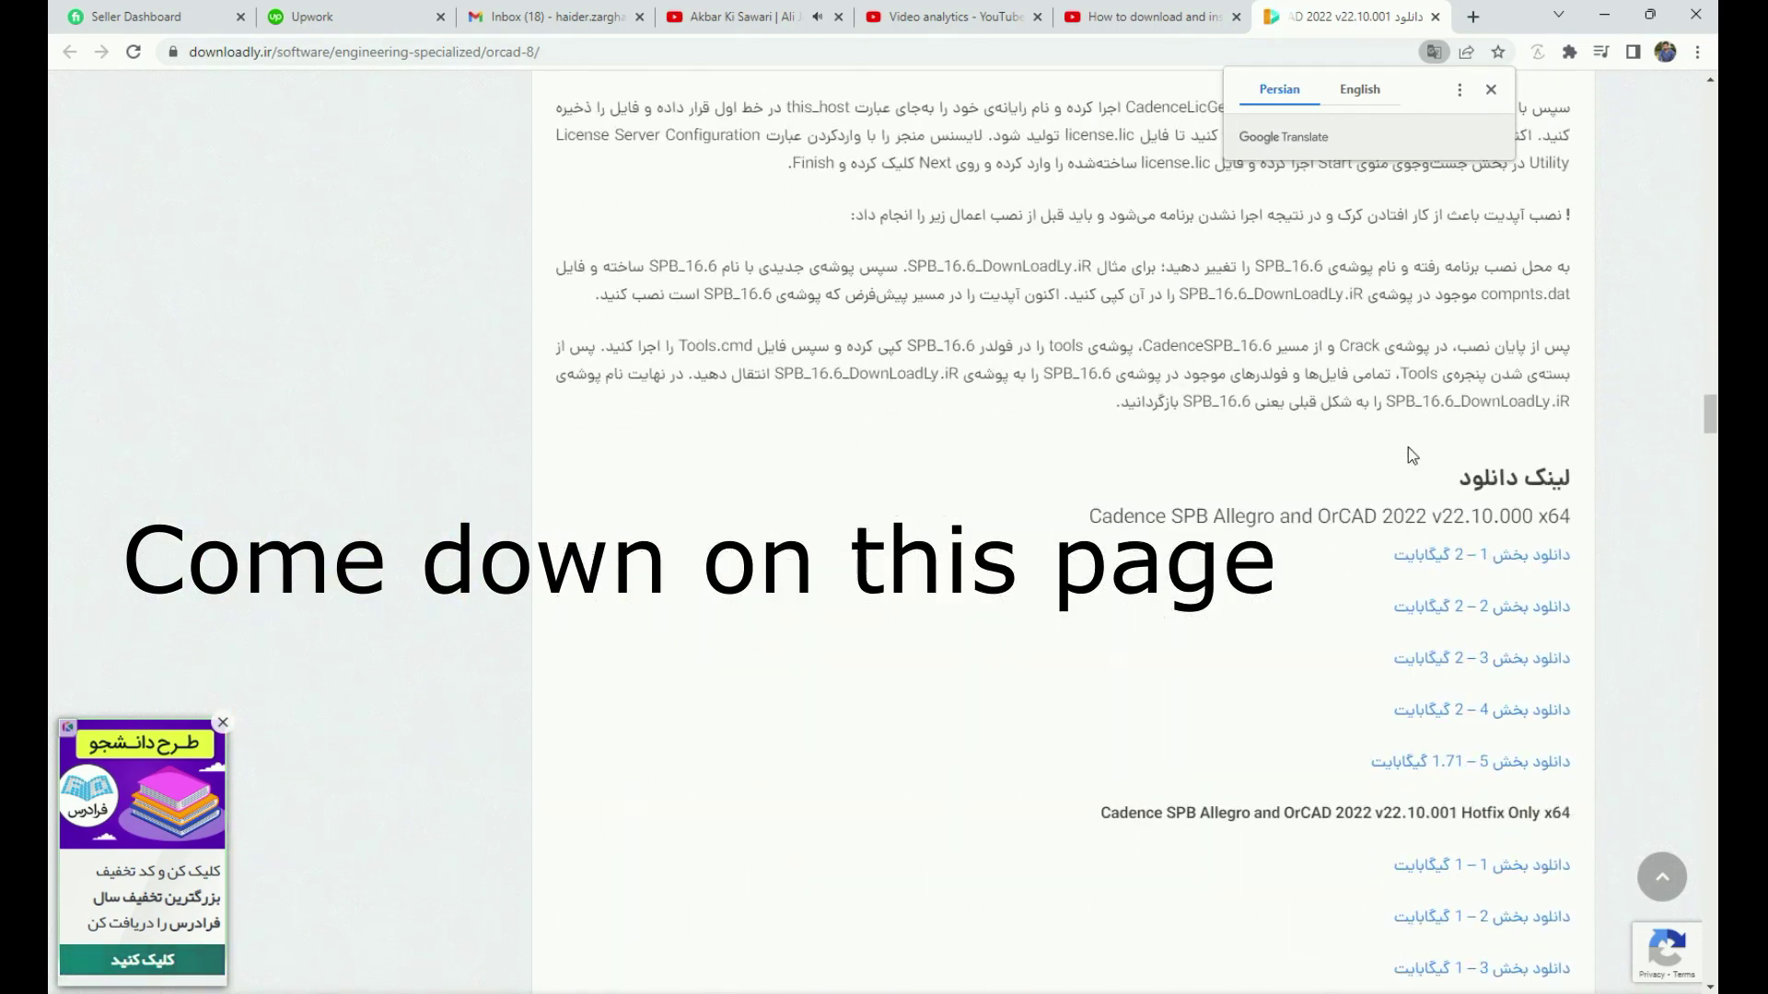
{"action": "scroll", "coordinate": [1412, 455], "scroll_direction": "down", "scroll_amount": 8}
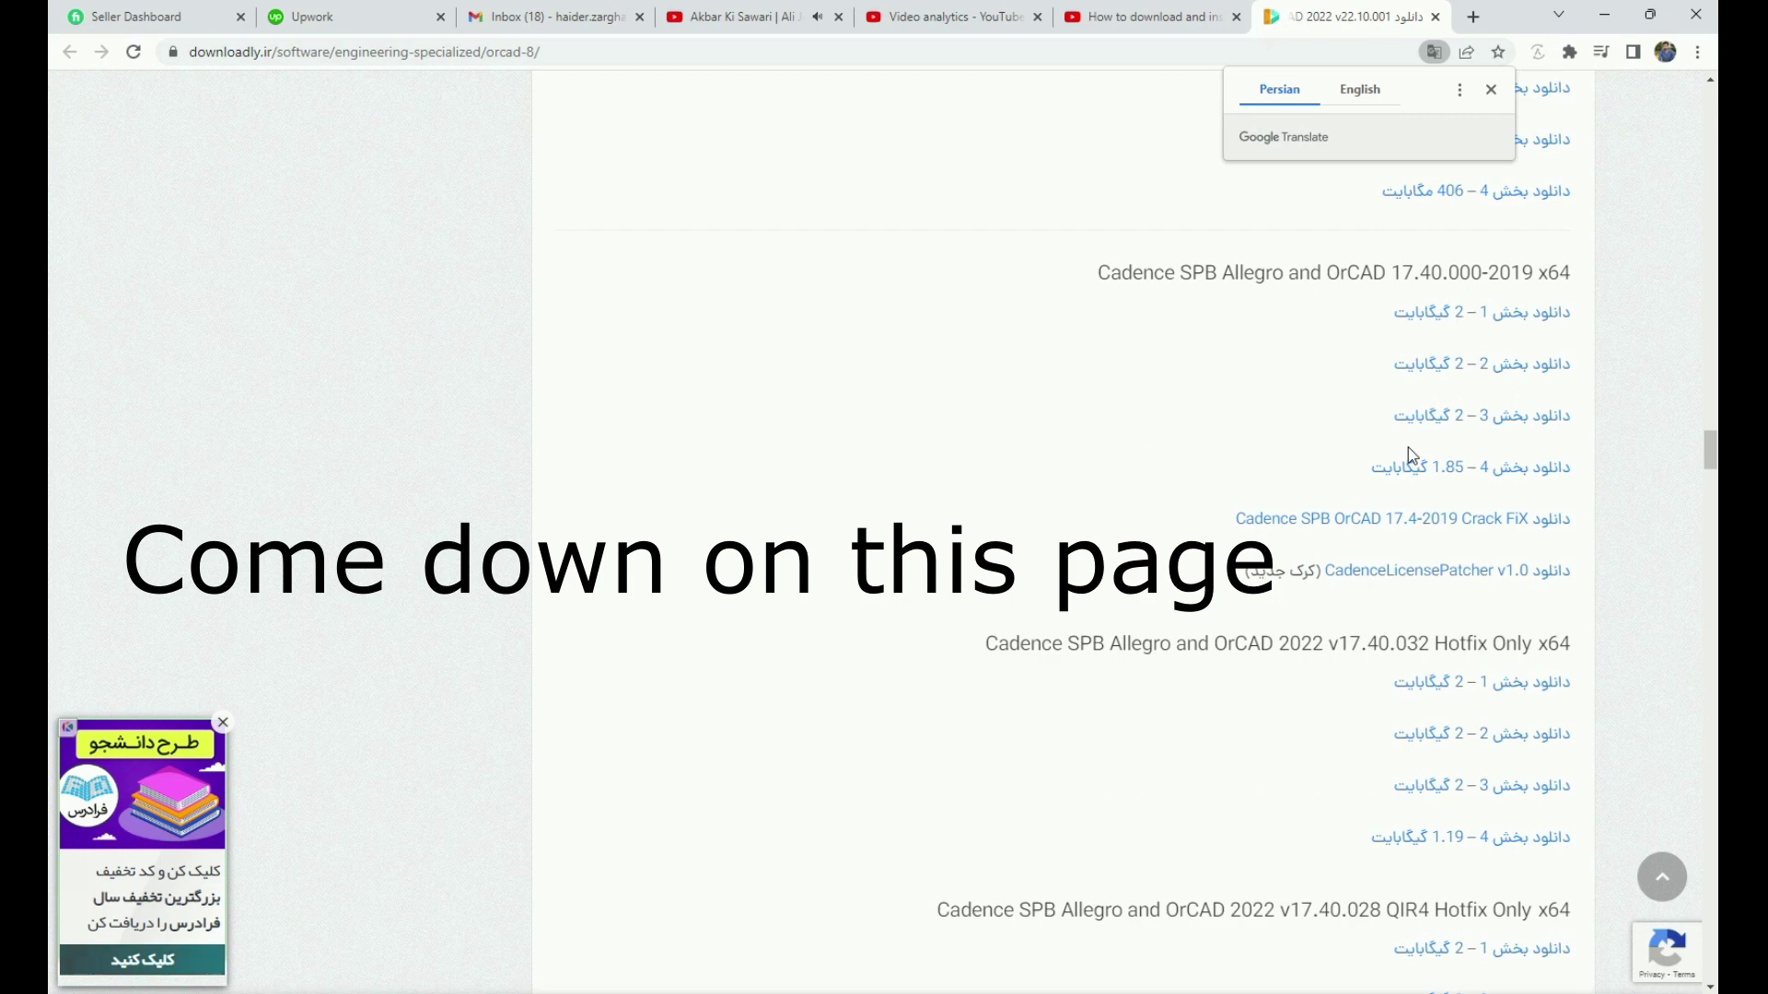
{"action": "scroll", "coordinate": [1411, 455], "scroll_direction": "down", "scroll_amount": 10}
{"action": "scroll", "coordinate": [1408, 454], "scroll_direction": "down", "scroll_amount": 2}
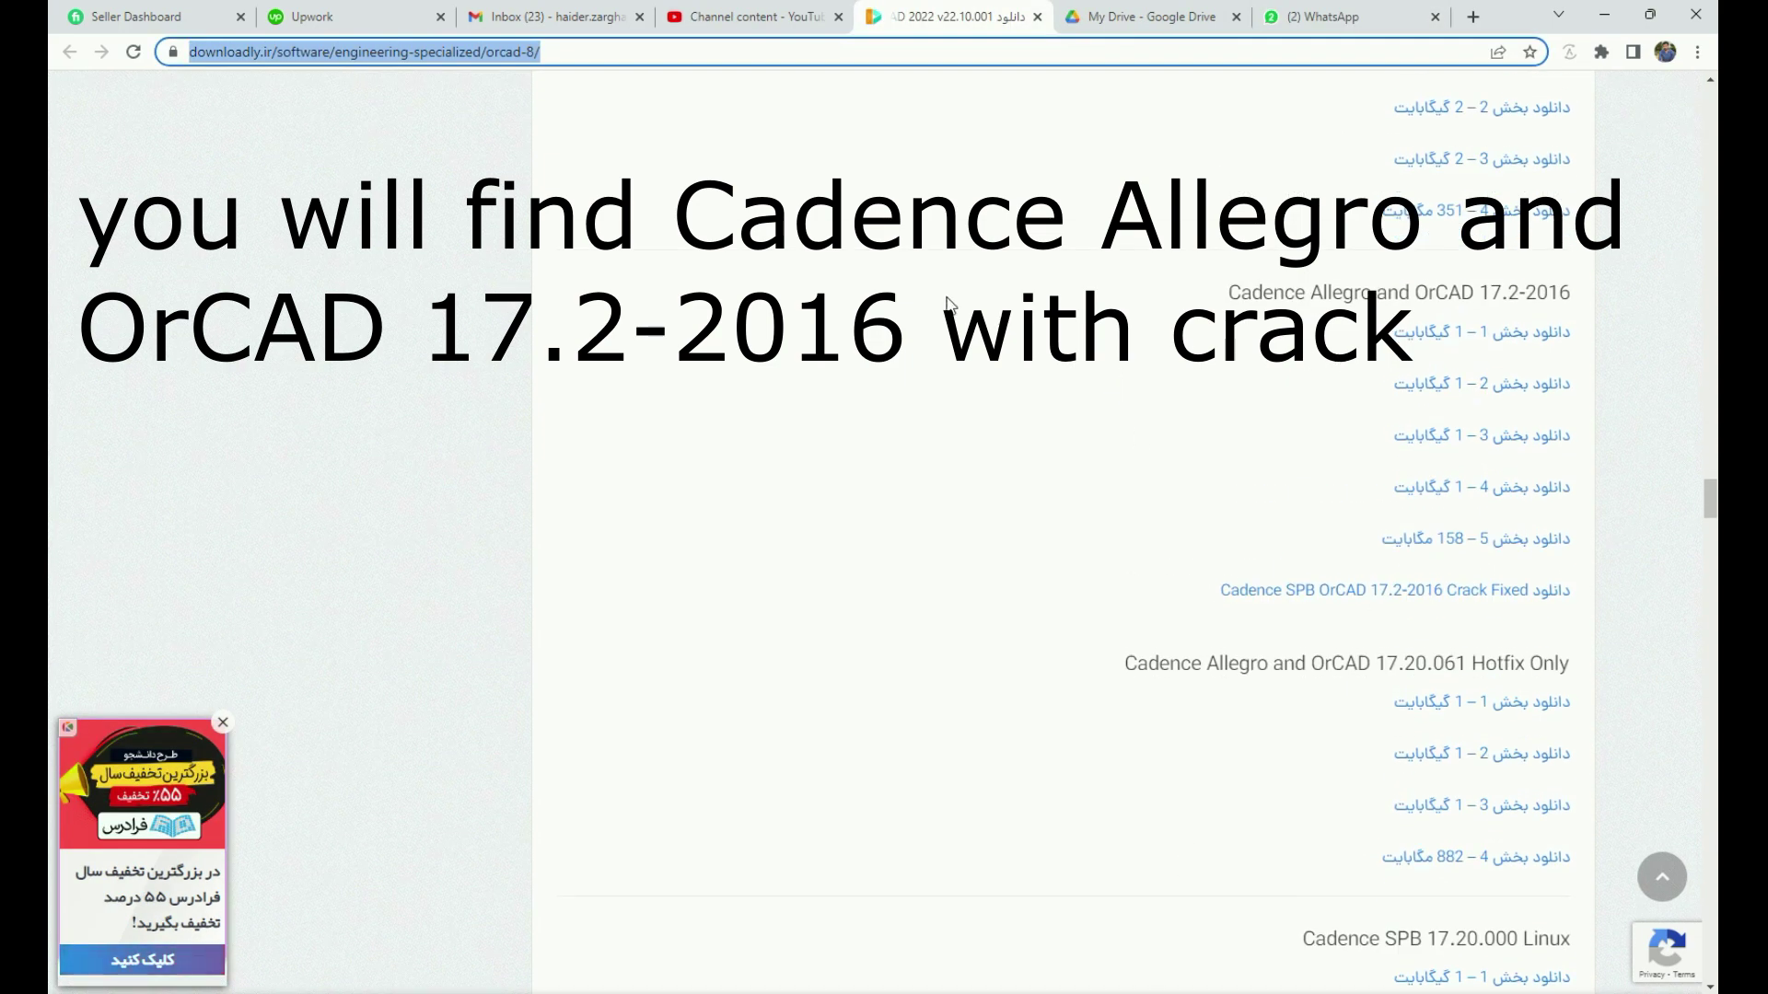
{"action": "left_click_drag", "start_coordinate": [950, 303], "coordinate": [1521, 595]}
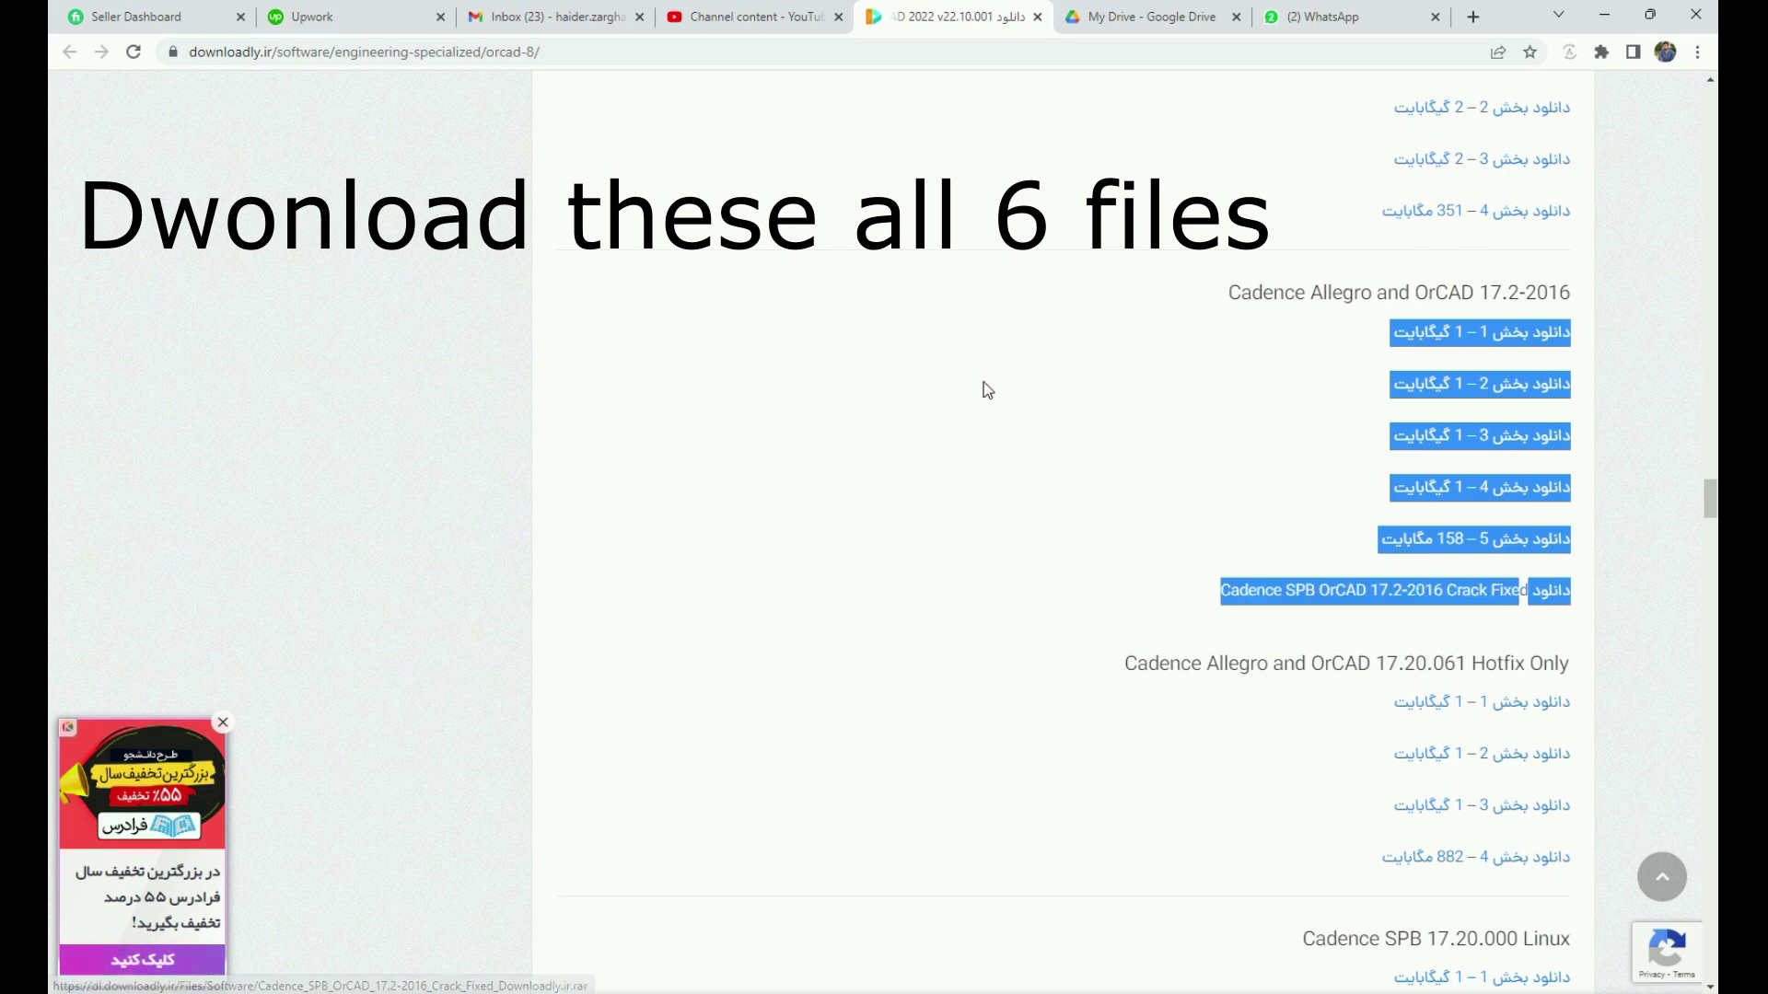
{"action": "left_click", "coordinate": [1161, 266]}
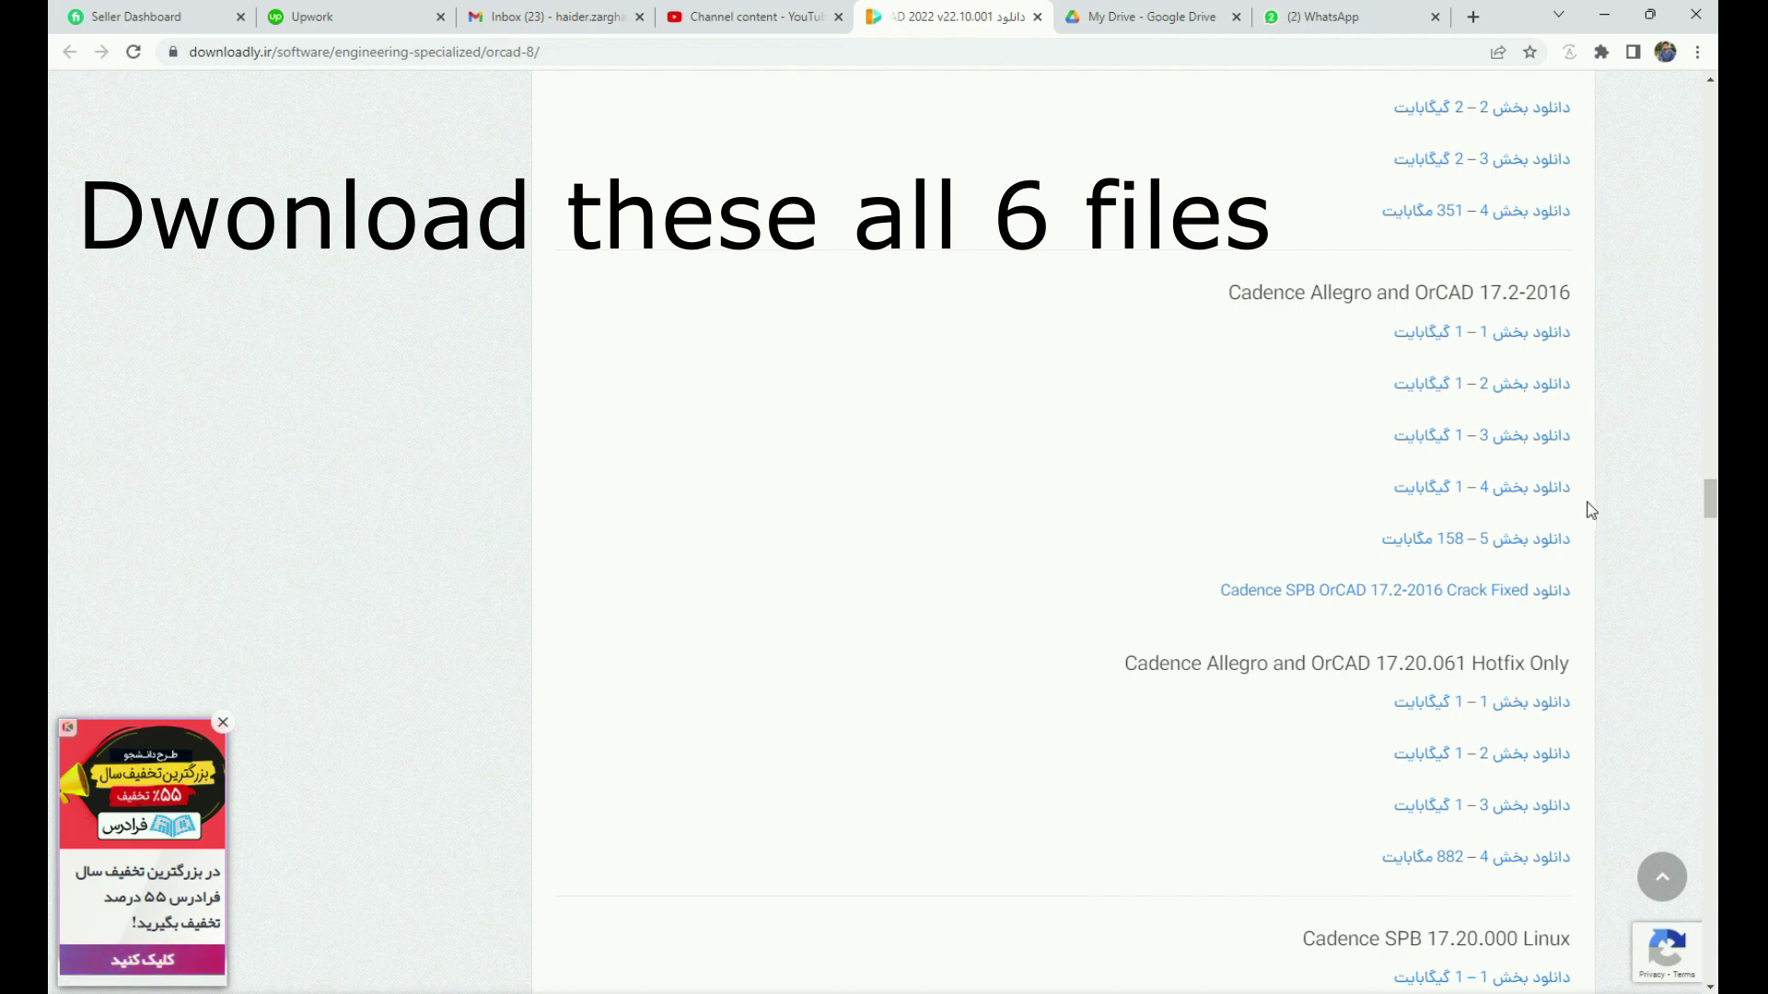
Download part 1 of Cadence Allegro and OrCAD 17.2-2016 into a newly created folder on the Desktop.
{"action": "left_click", "coordinate": [1467, 336]}
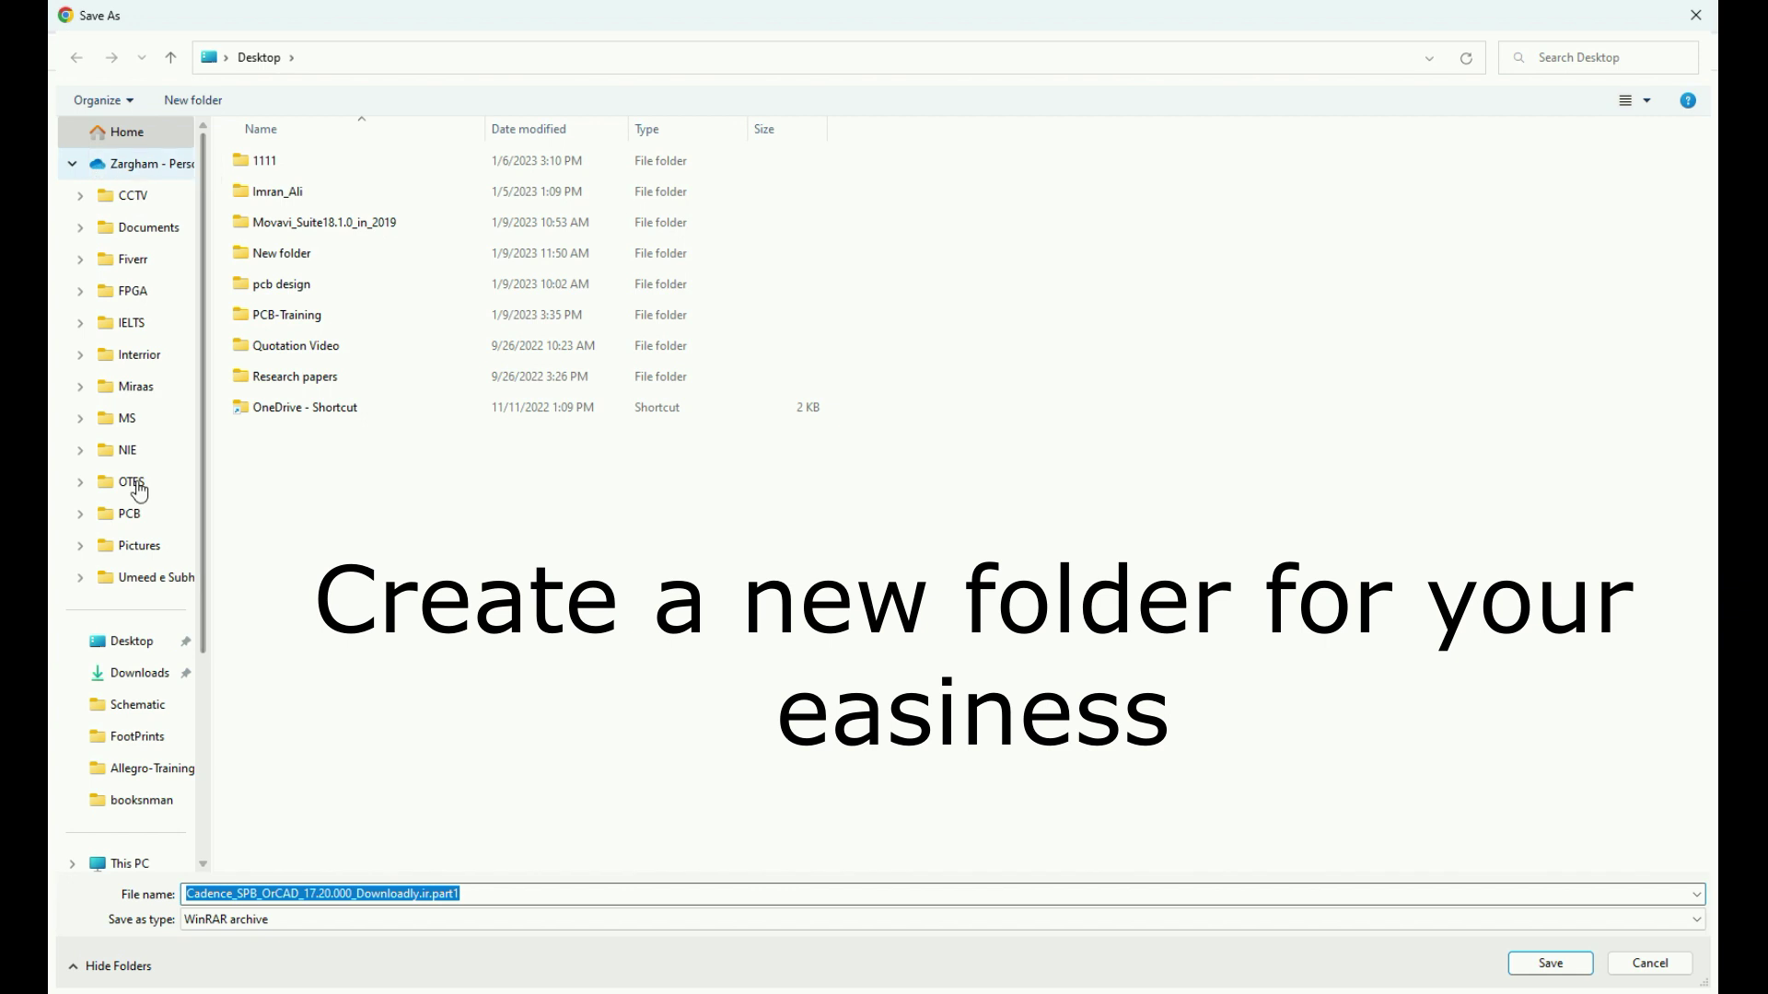
{"action": "left_click", "coordinate": [132, 641]}
{"action": "right_click", "coordinate": [390, 561]}
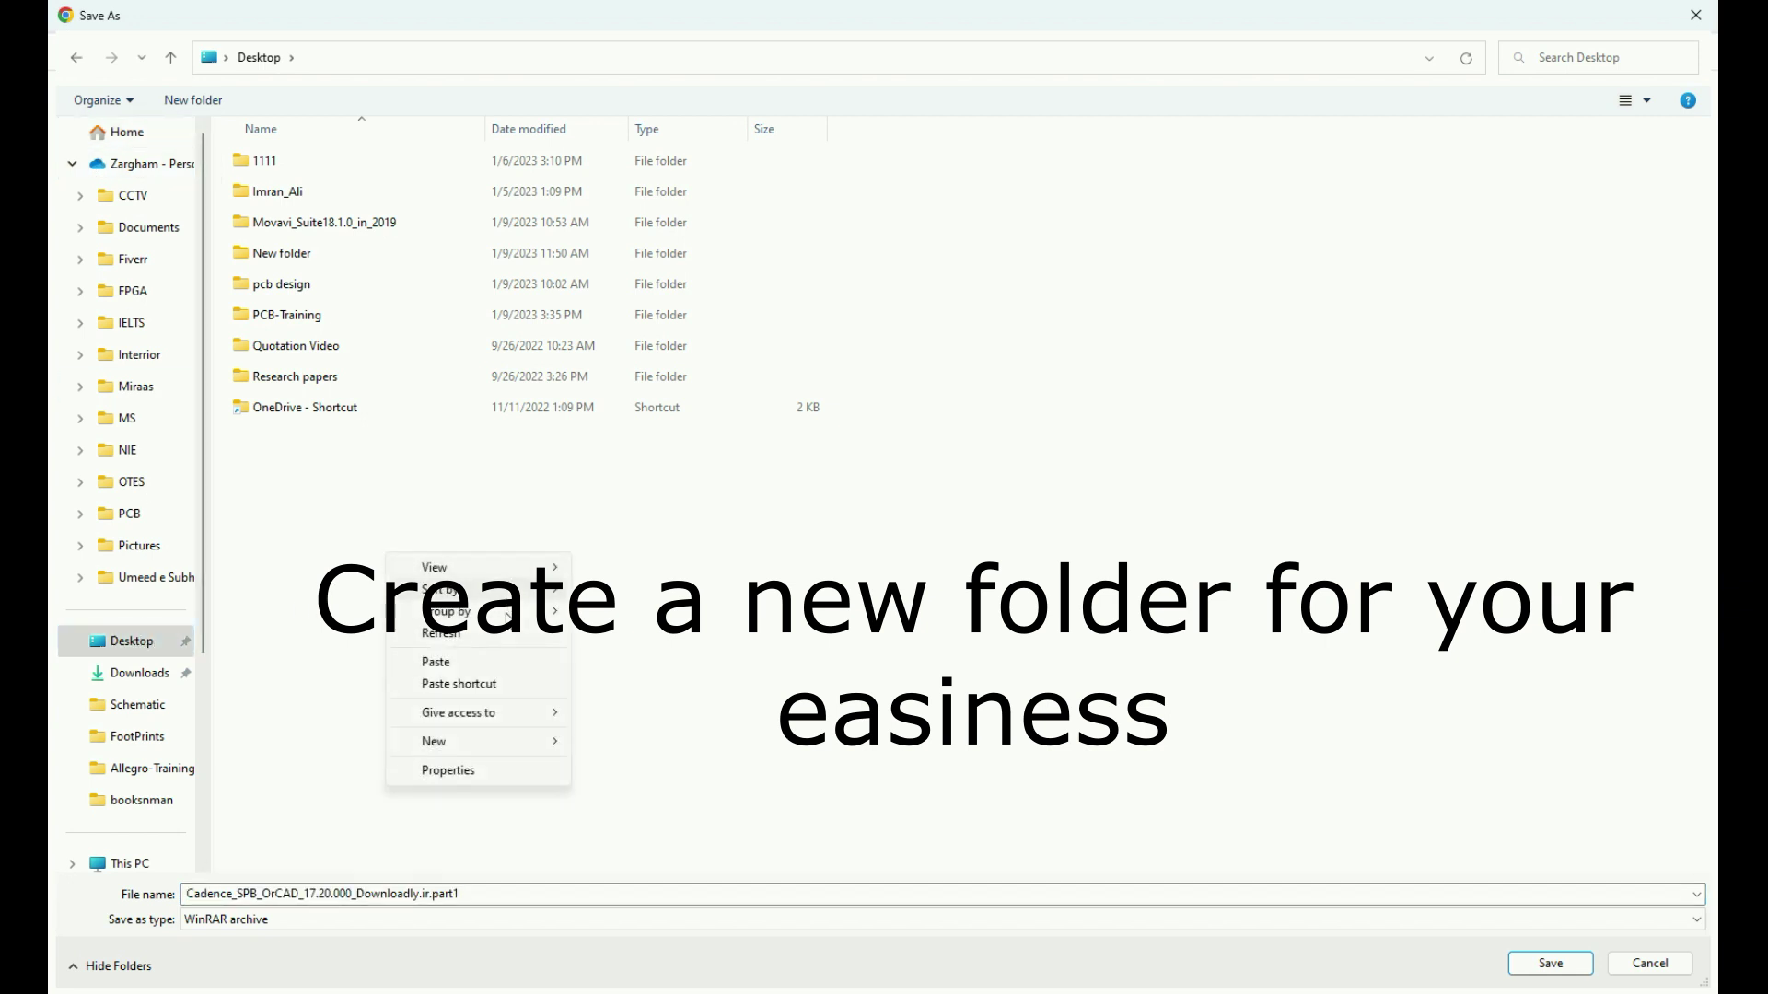
{"action": "mouse_move", "coordinate": [505, 741]}
{"action": "left_click", "coordinate": [619, 744]}
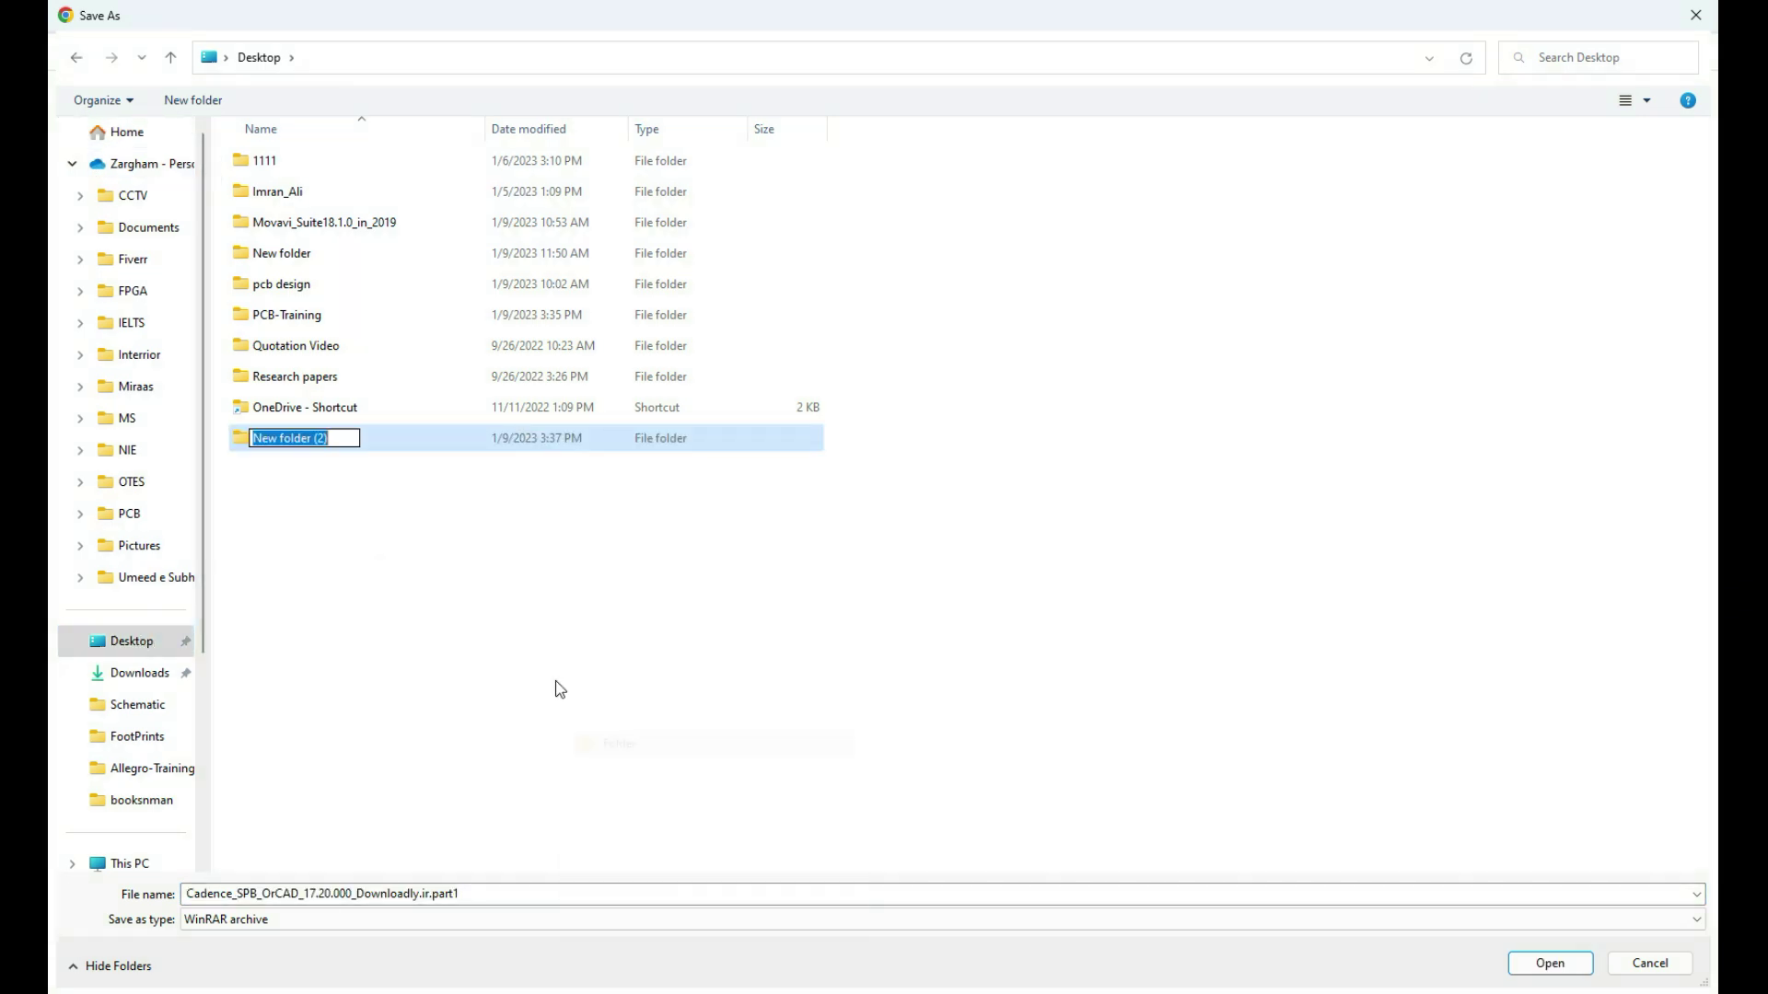
{"action": "double_click", "coordinate": [294, 440]}
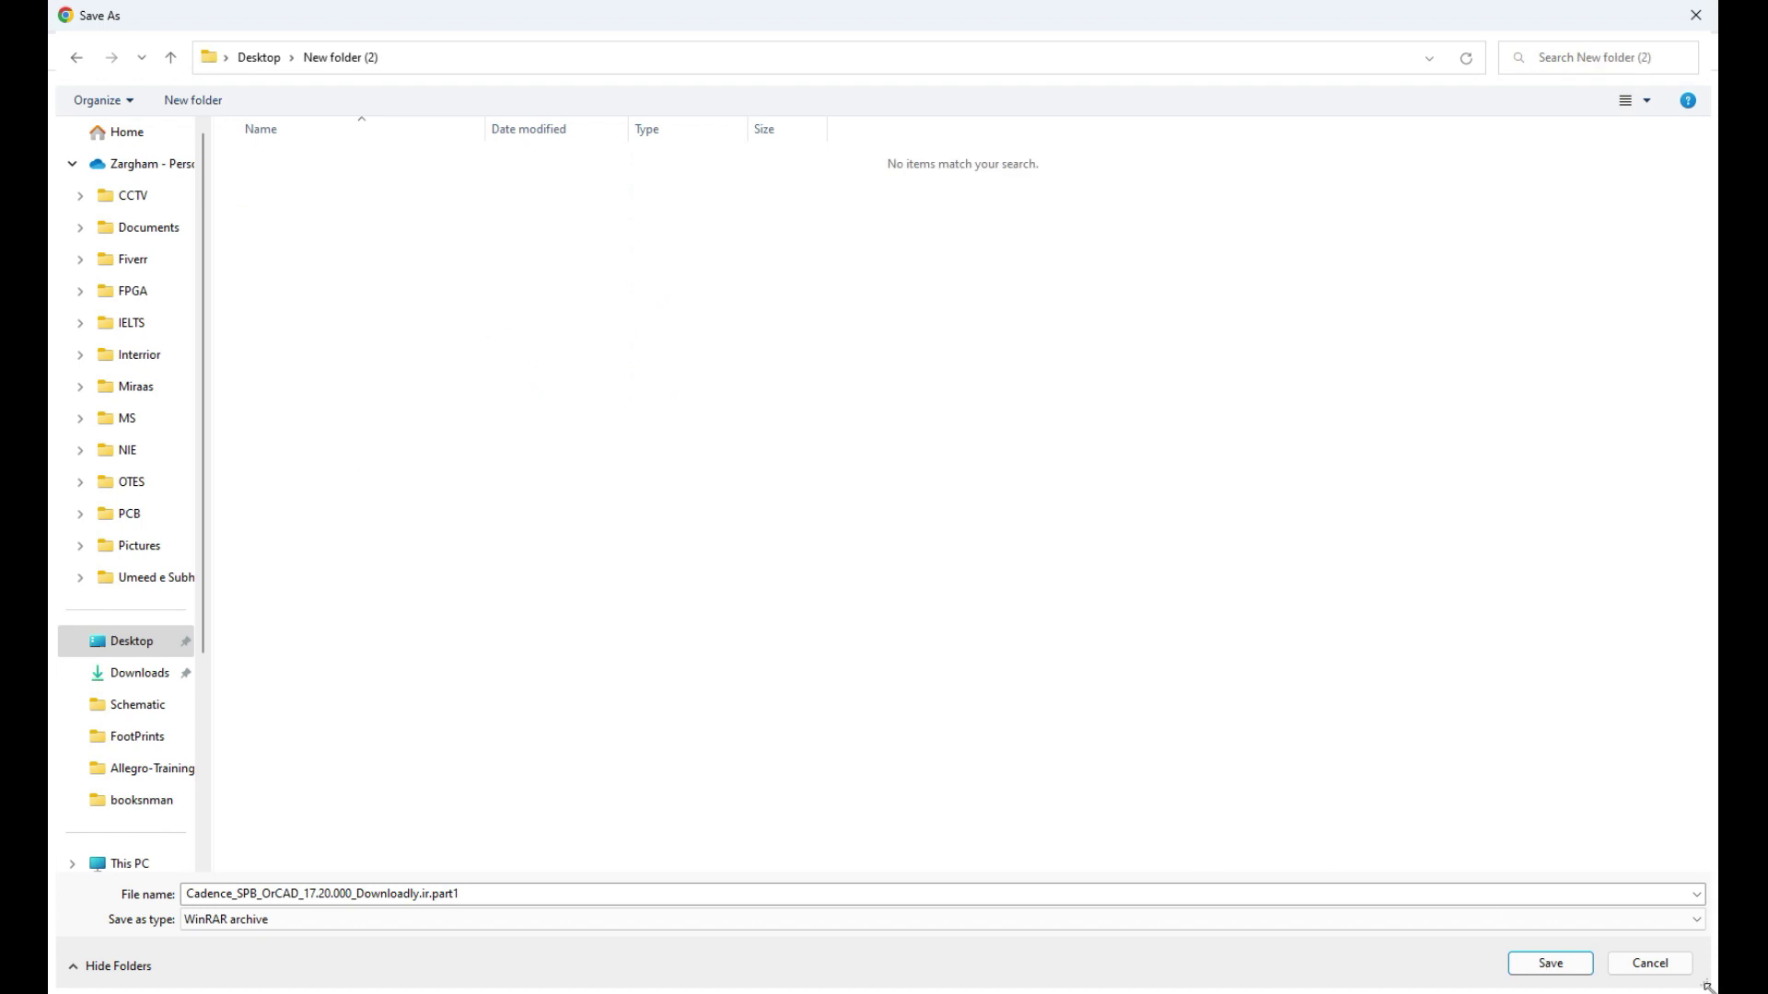
{"action": "left_click", "coordinate": [1576, 972]}
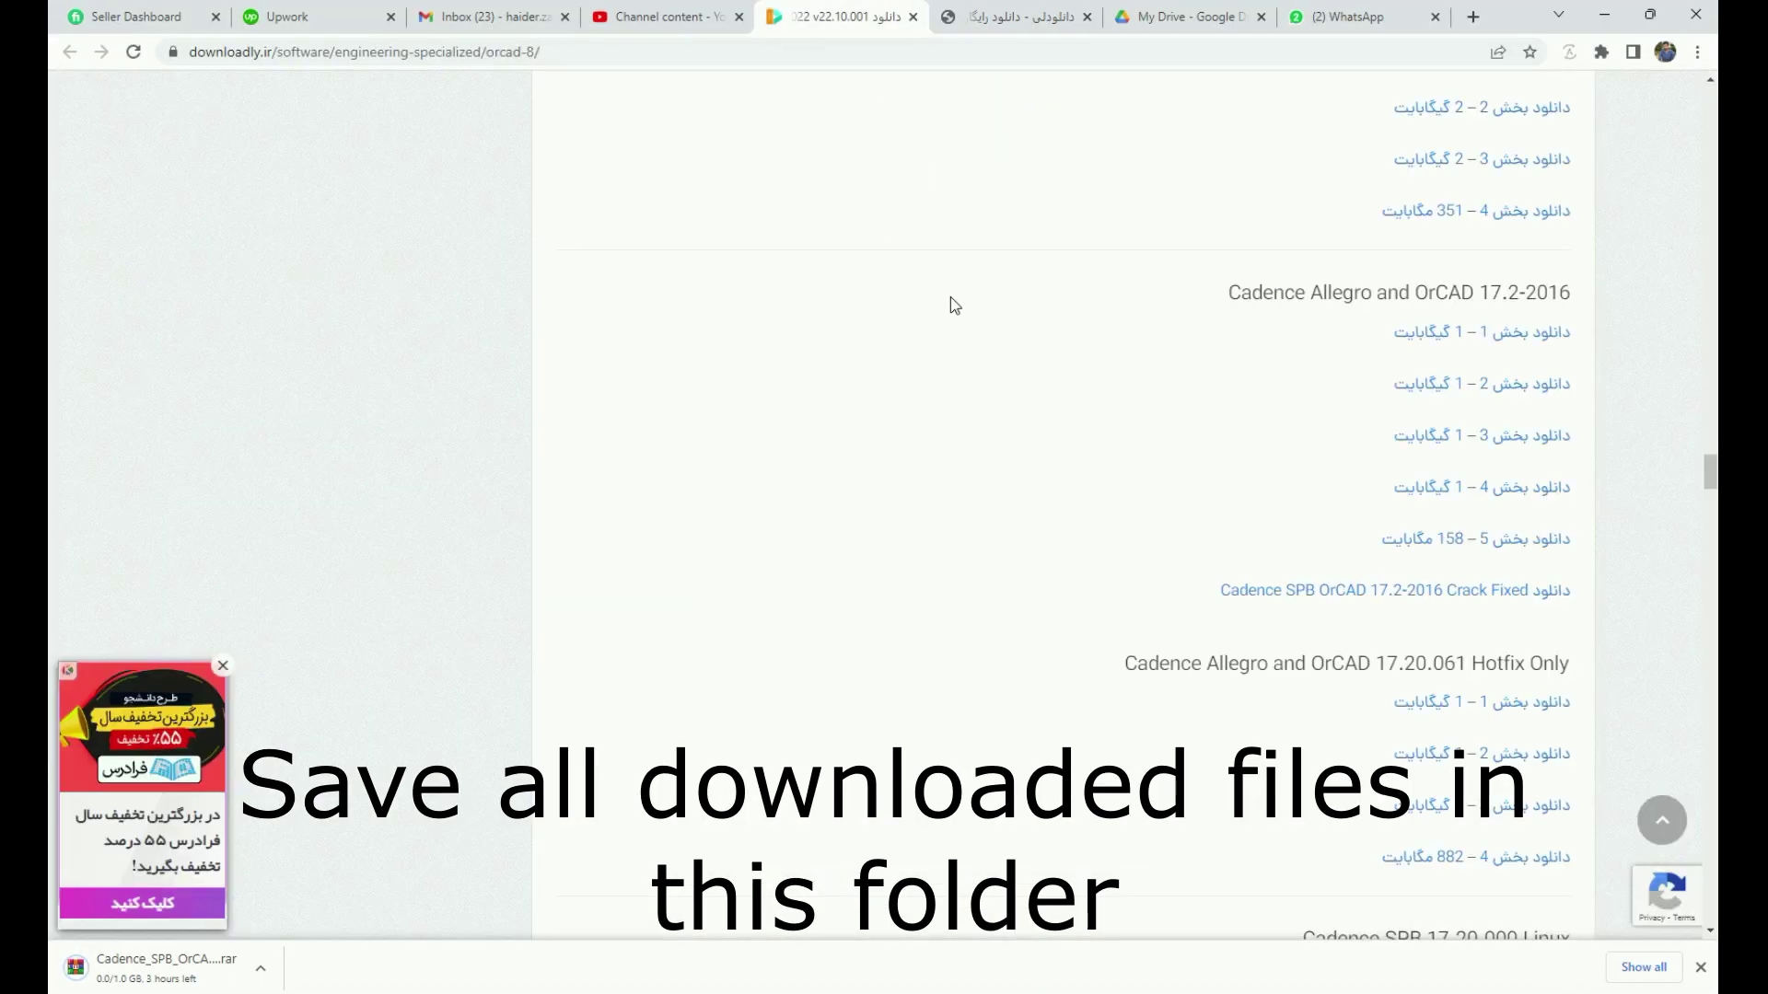
Download parts 2 and 3 of Cadence Allegro and OrCAD 17.2-2016 into New folder (2) on the Desktop.
{"action": "left_click", "coordinate": [1527, 385]}
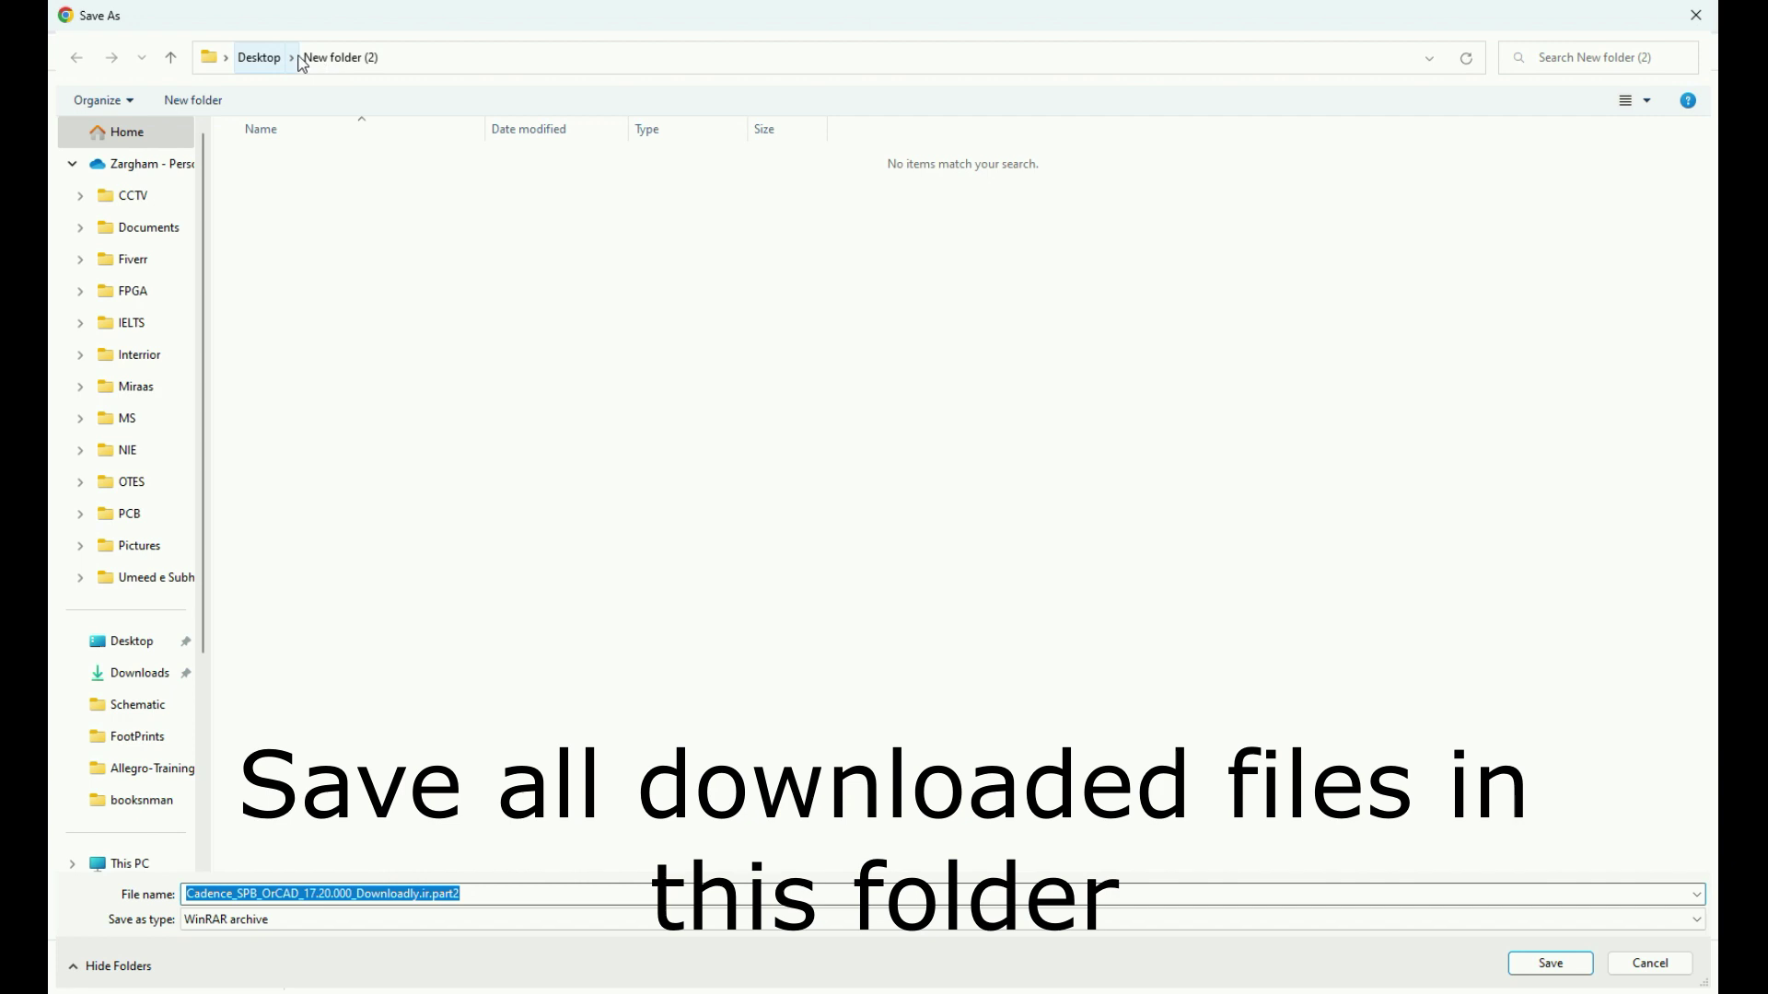
{"action": "left_click", "coordinate": [1550, 964]}
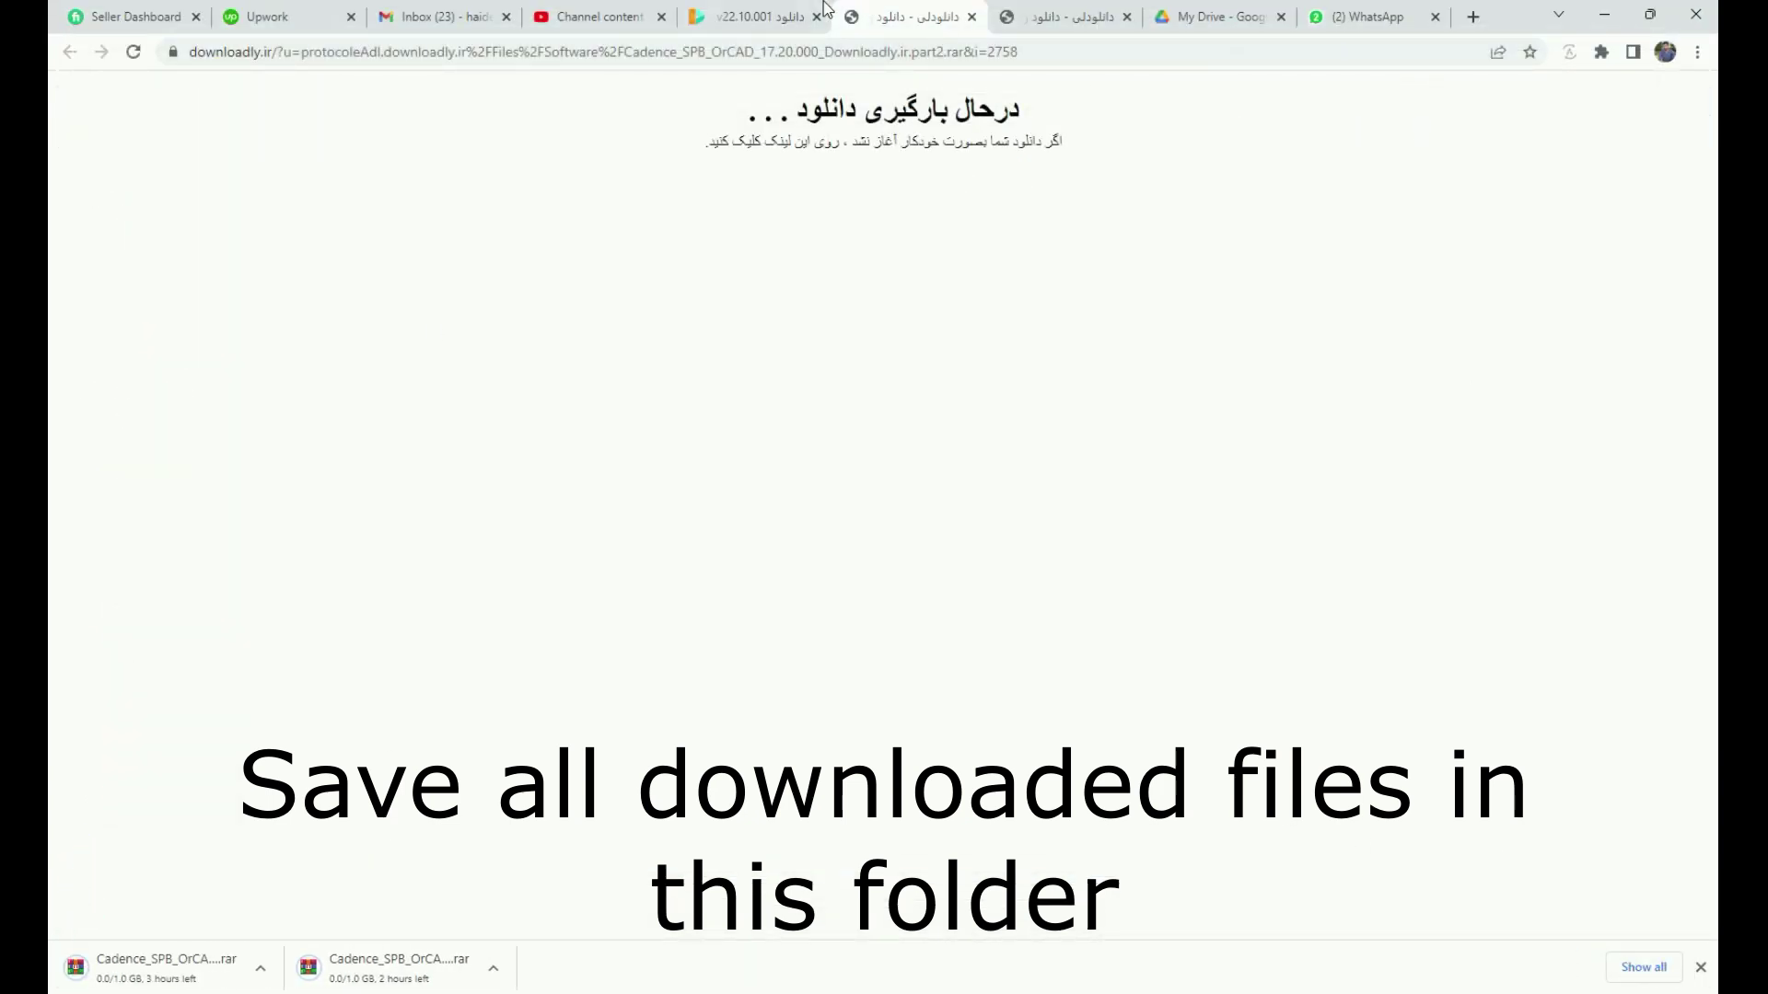
{"action": "left_click", "coordinate": [825, 9]}
{"action": "left_click", "coordinate": [1474, 435]}
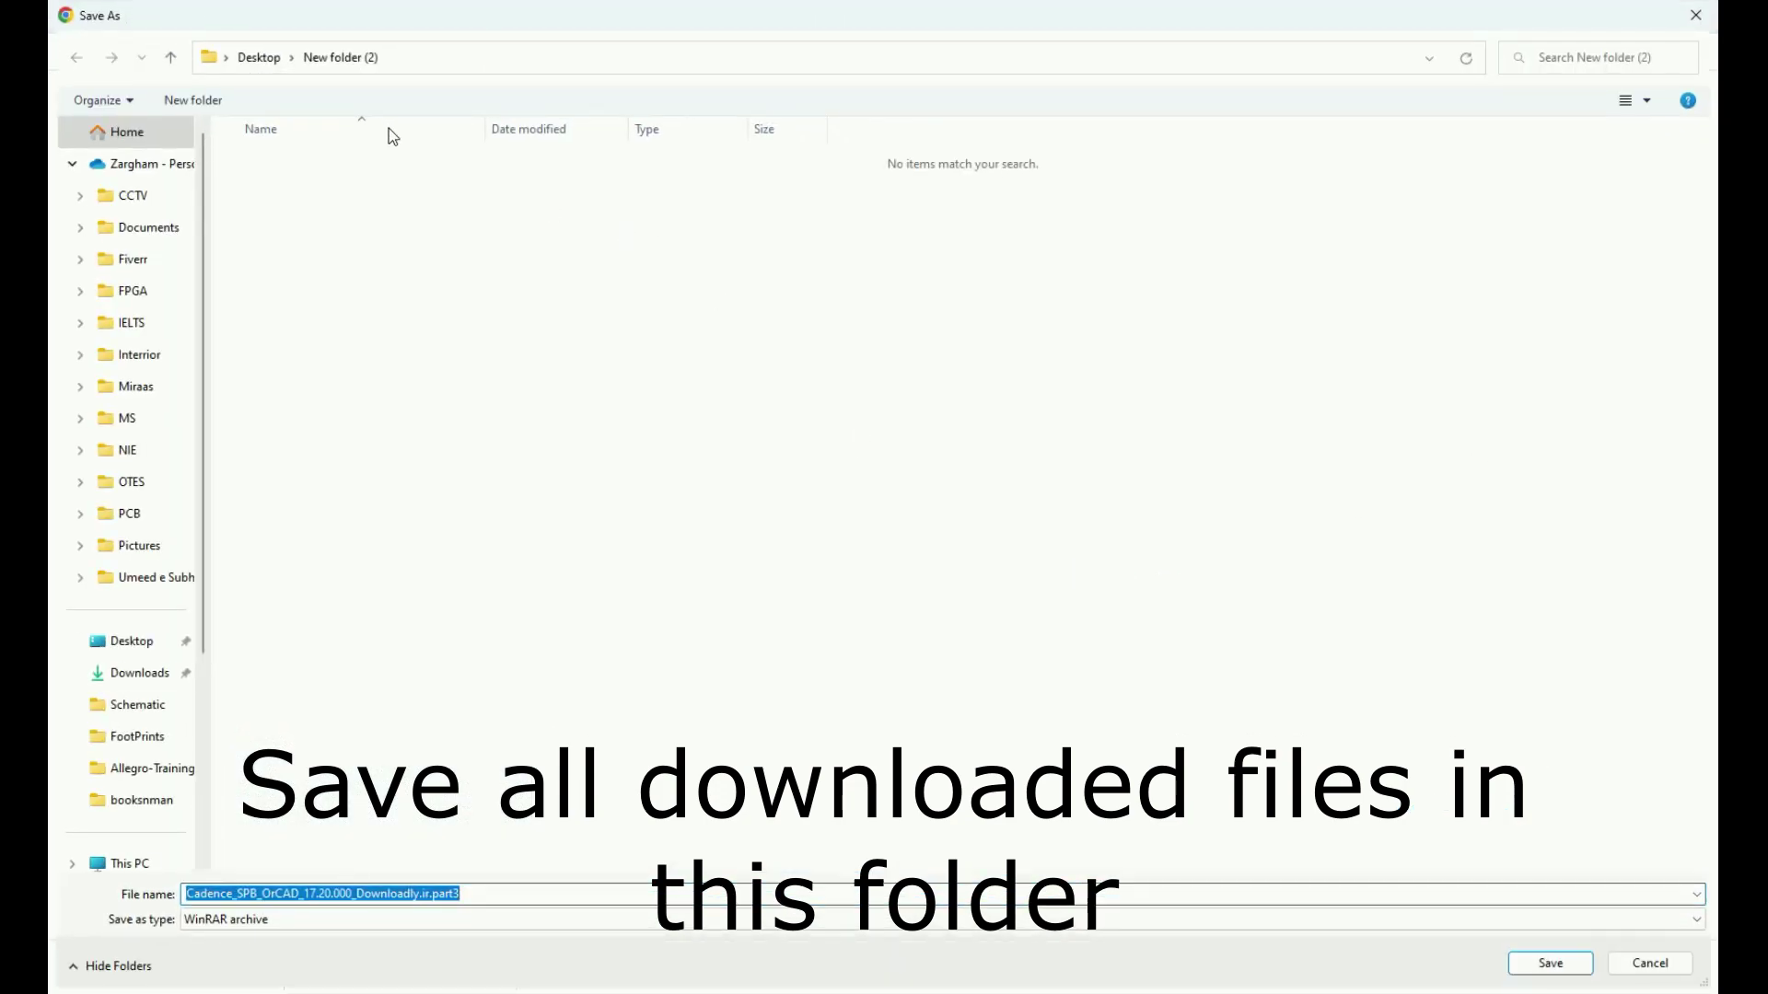
{"action": "left_click", "coordinate": [1540, 970]}
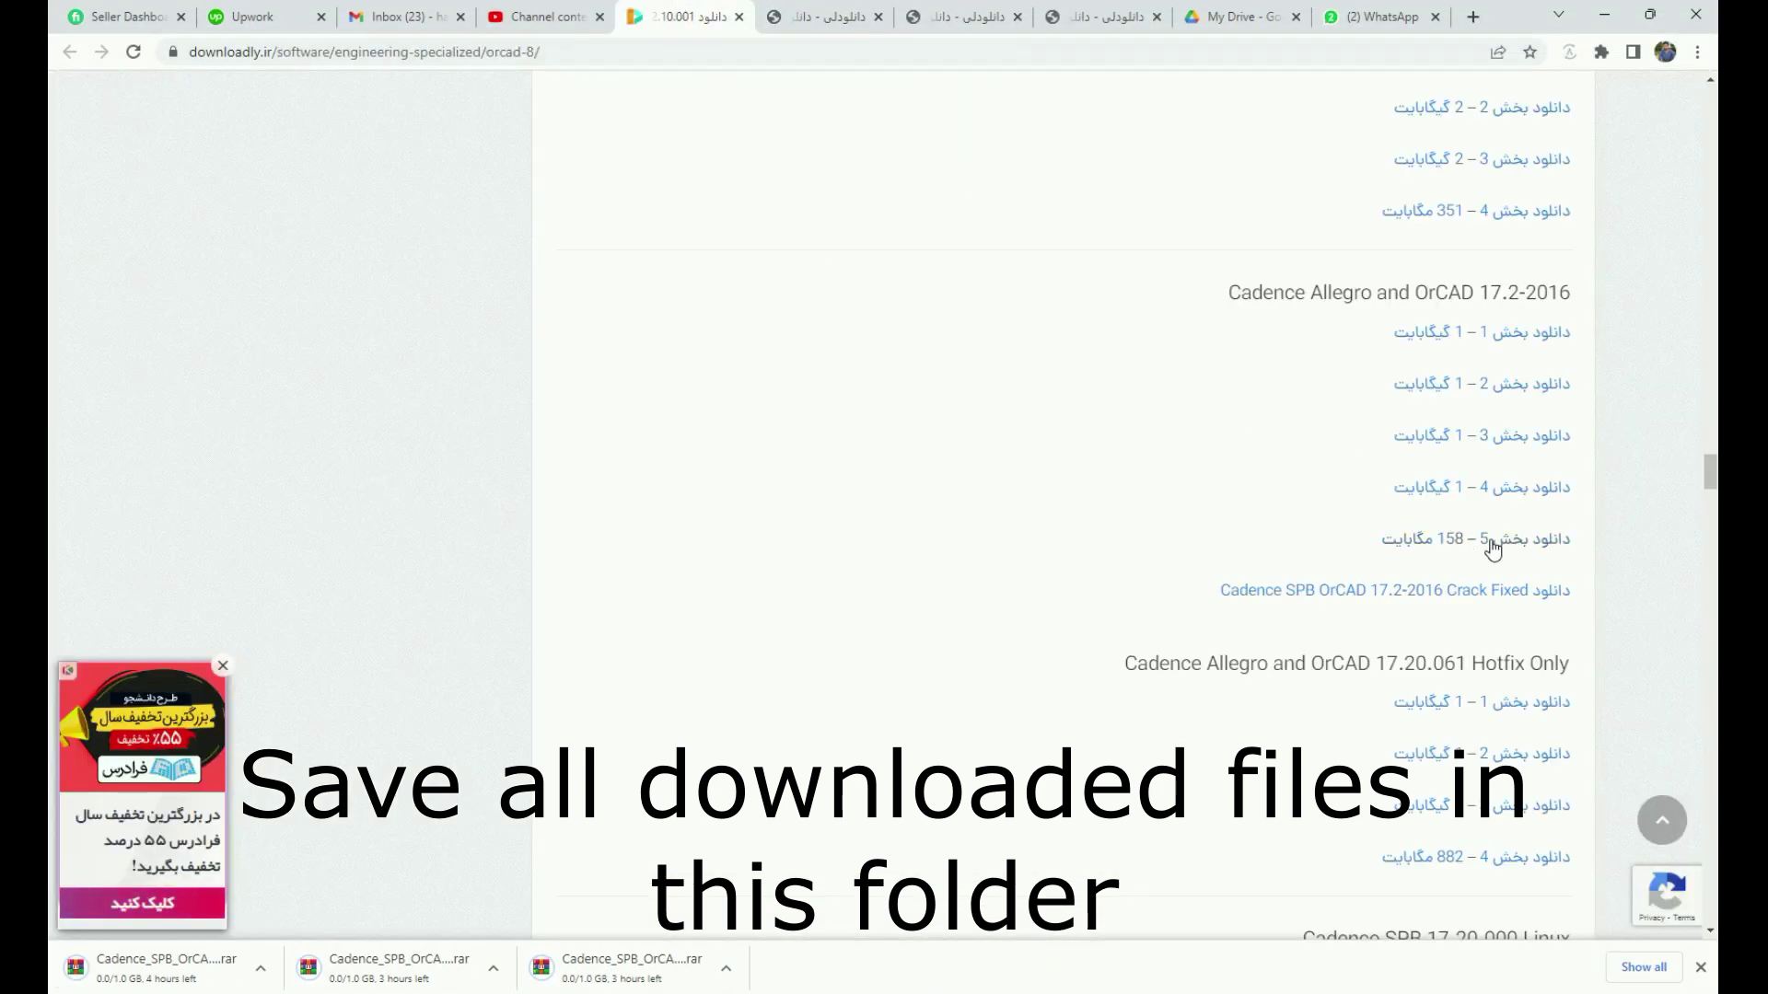
Download part 4 and the Cadence SPB OrCAD 17.2-2016 Crack Fixed archive into New folder (2).
{"action": "left_click", "coordinate": [1494, 488]}
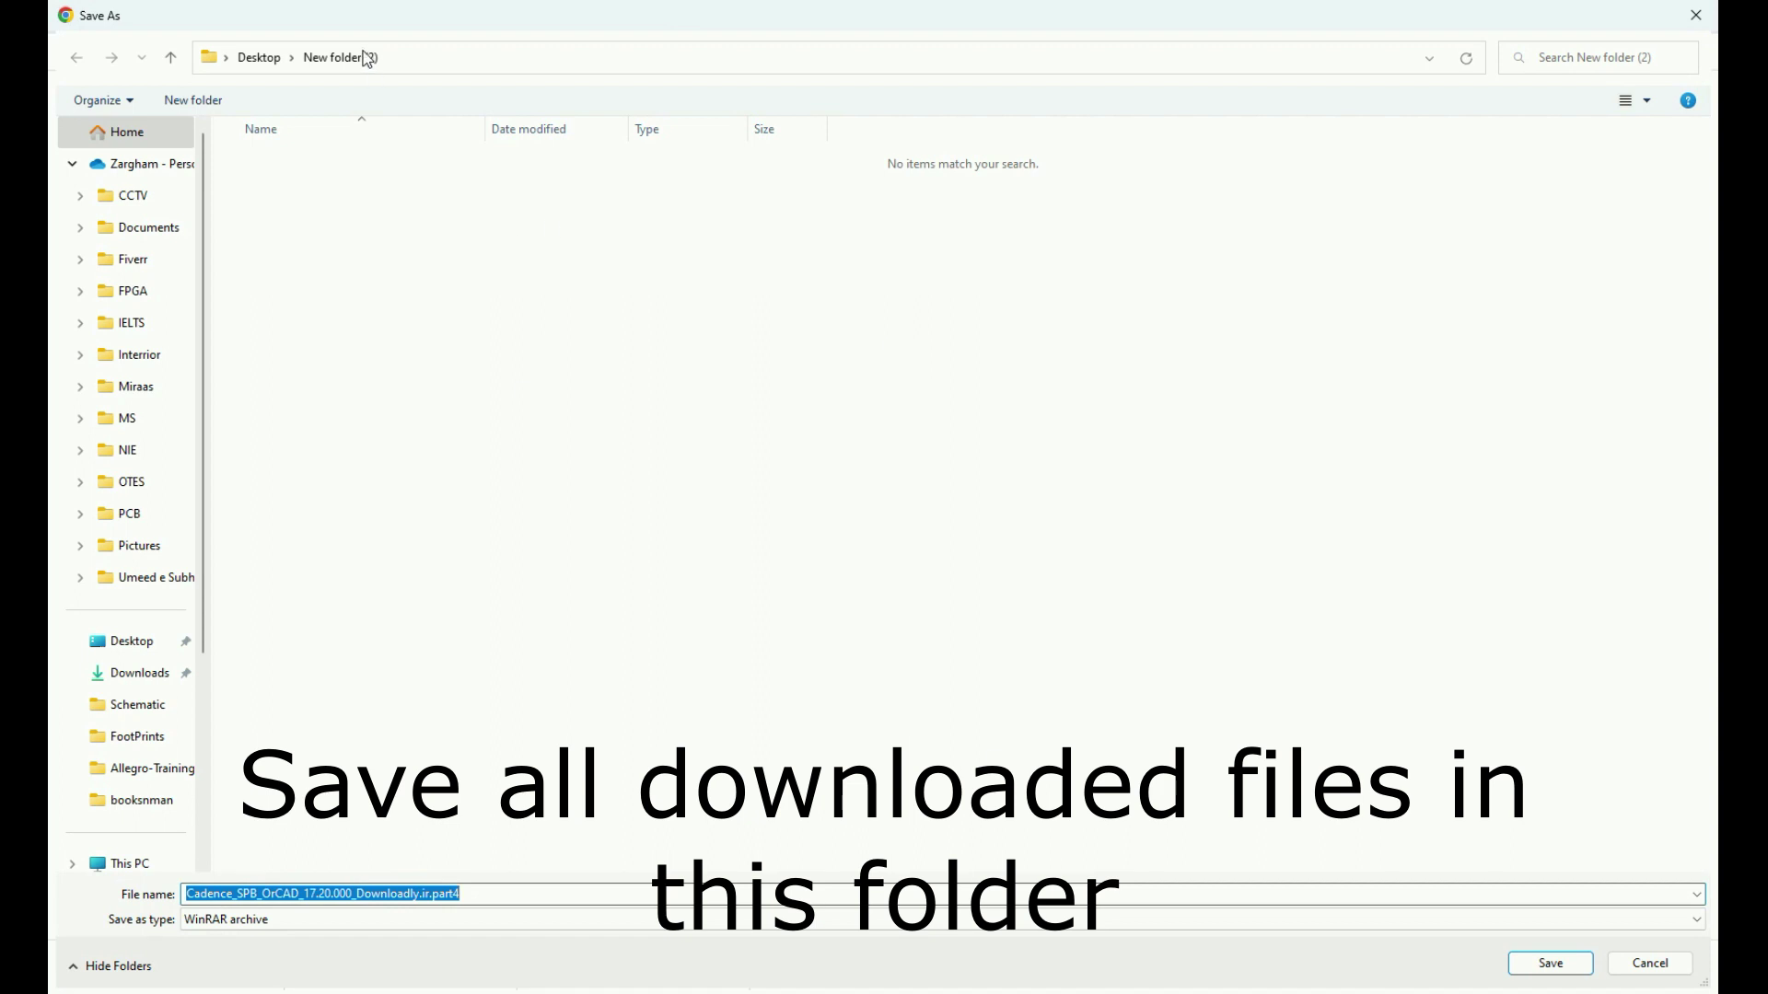
{"action": "left_click", "coordinate": [1552, 964]}
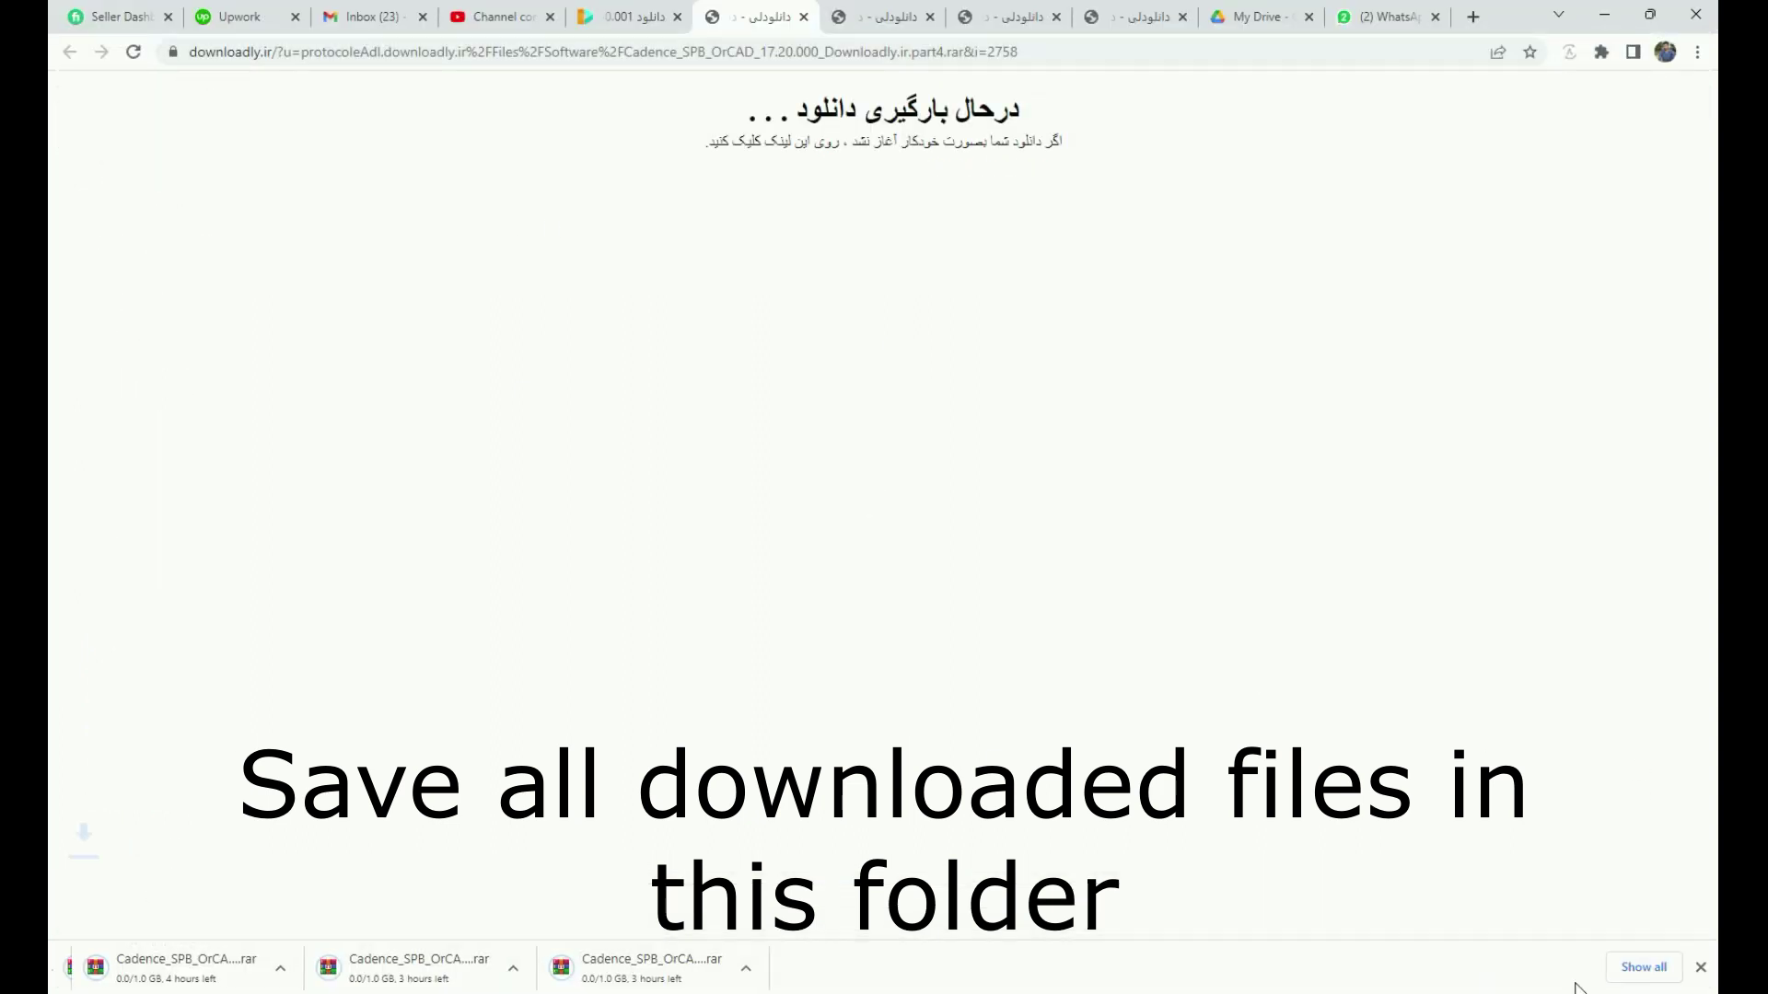
{"action": "left_click", "coordinate": [640, 9]}
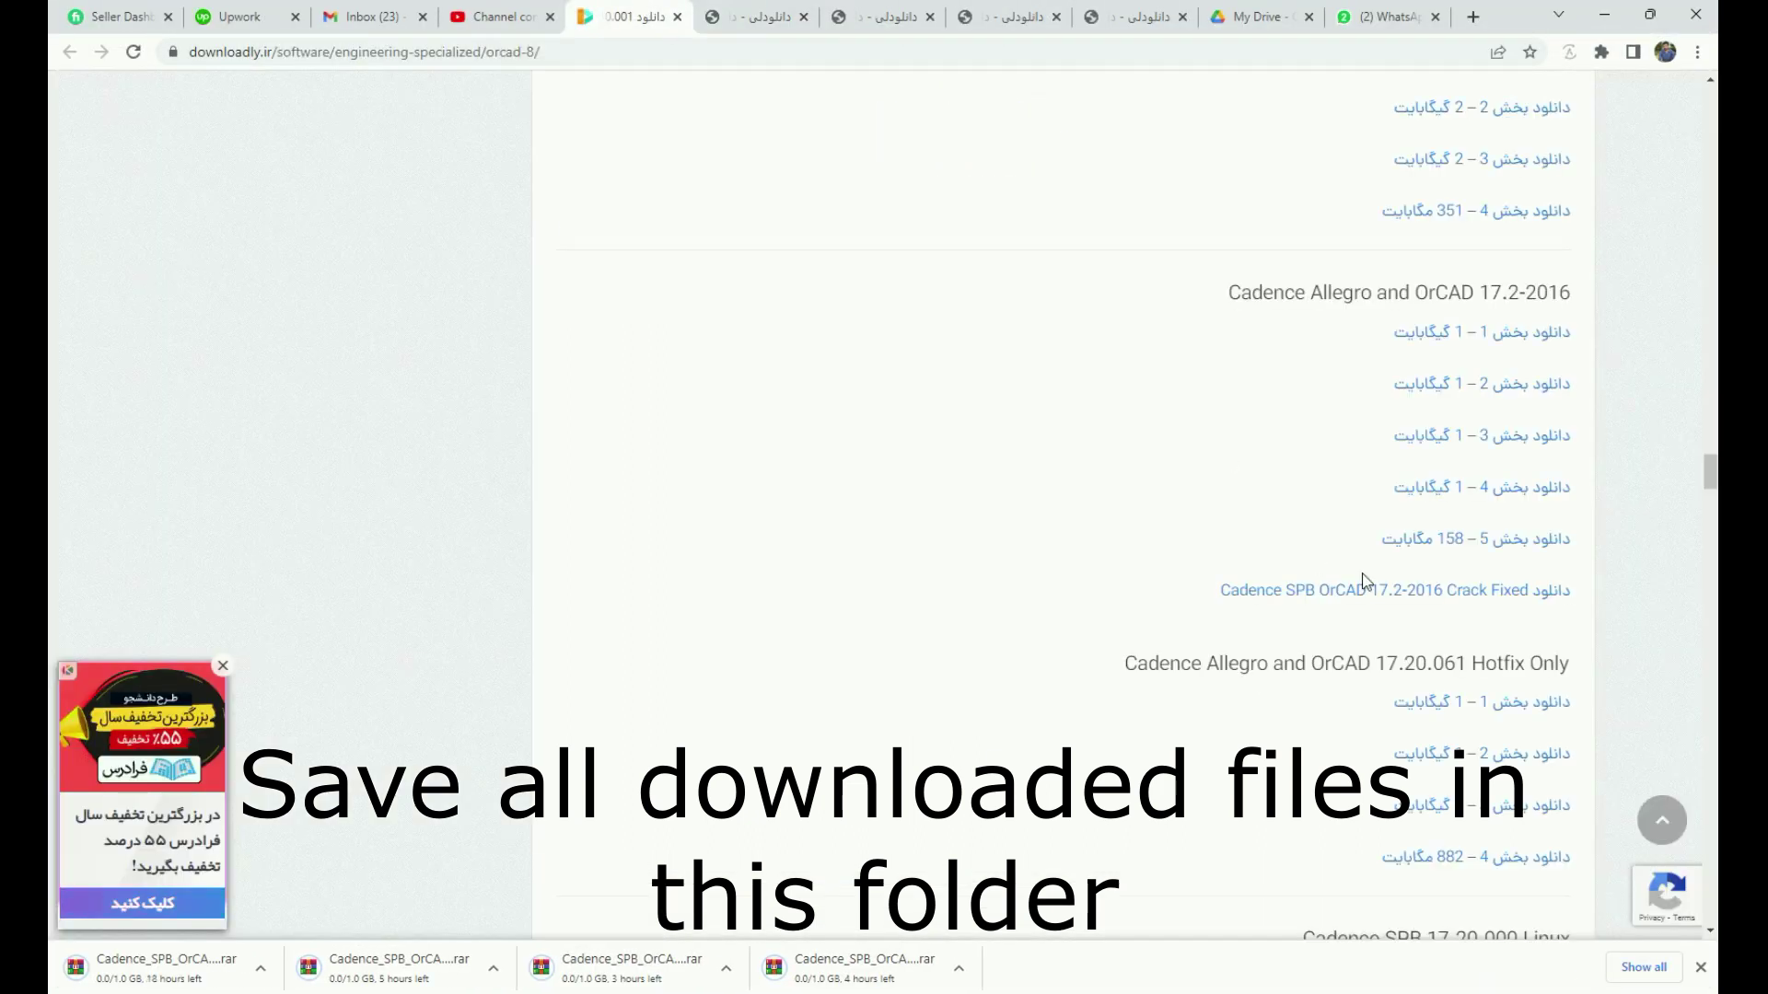
{"action": "left_click", "coordinate": [1377, 592]}
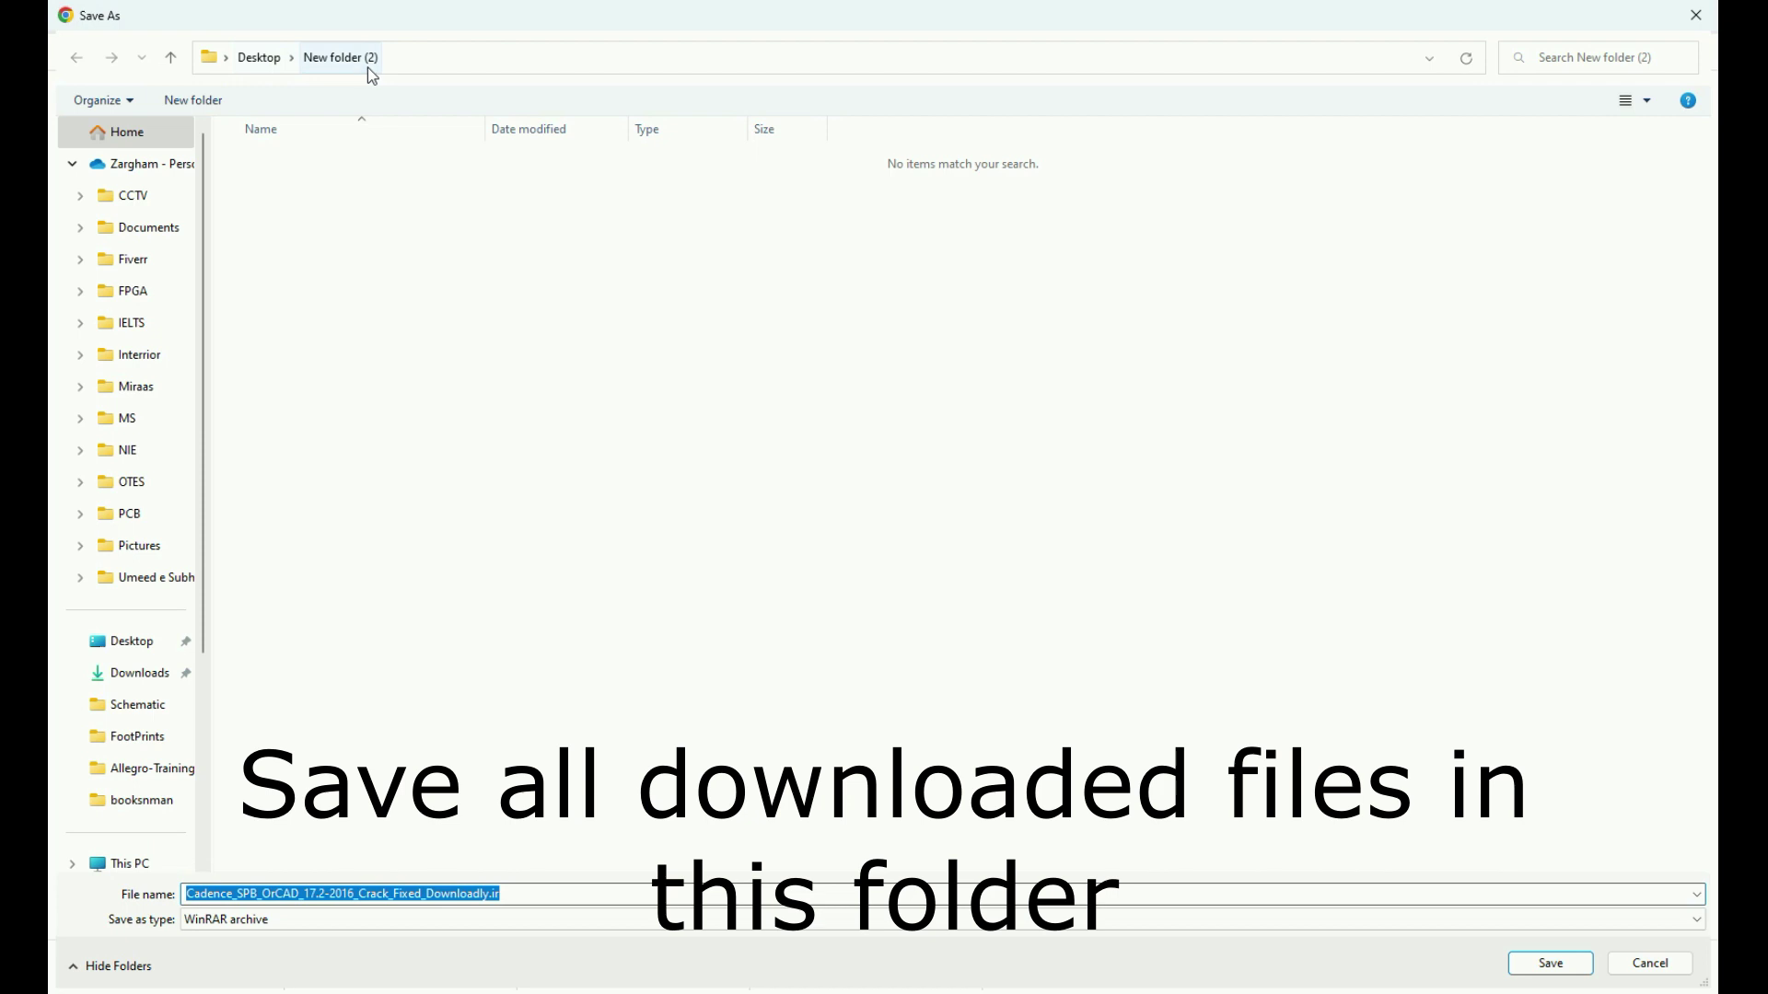
{"action": "left_click", "coordinate": [1553, 967]}
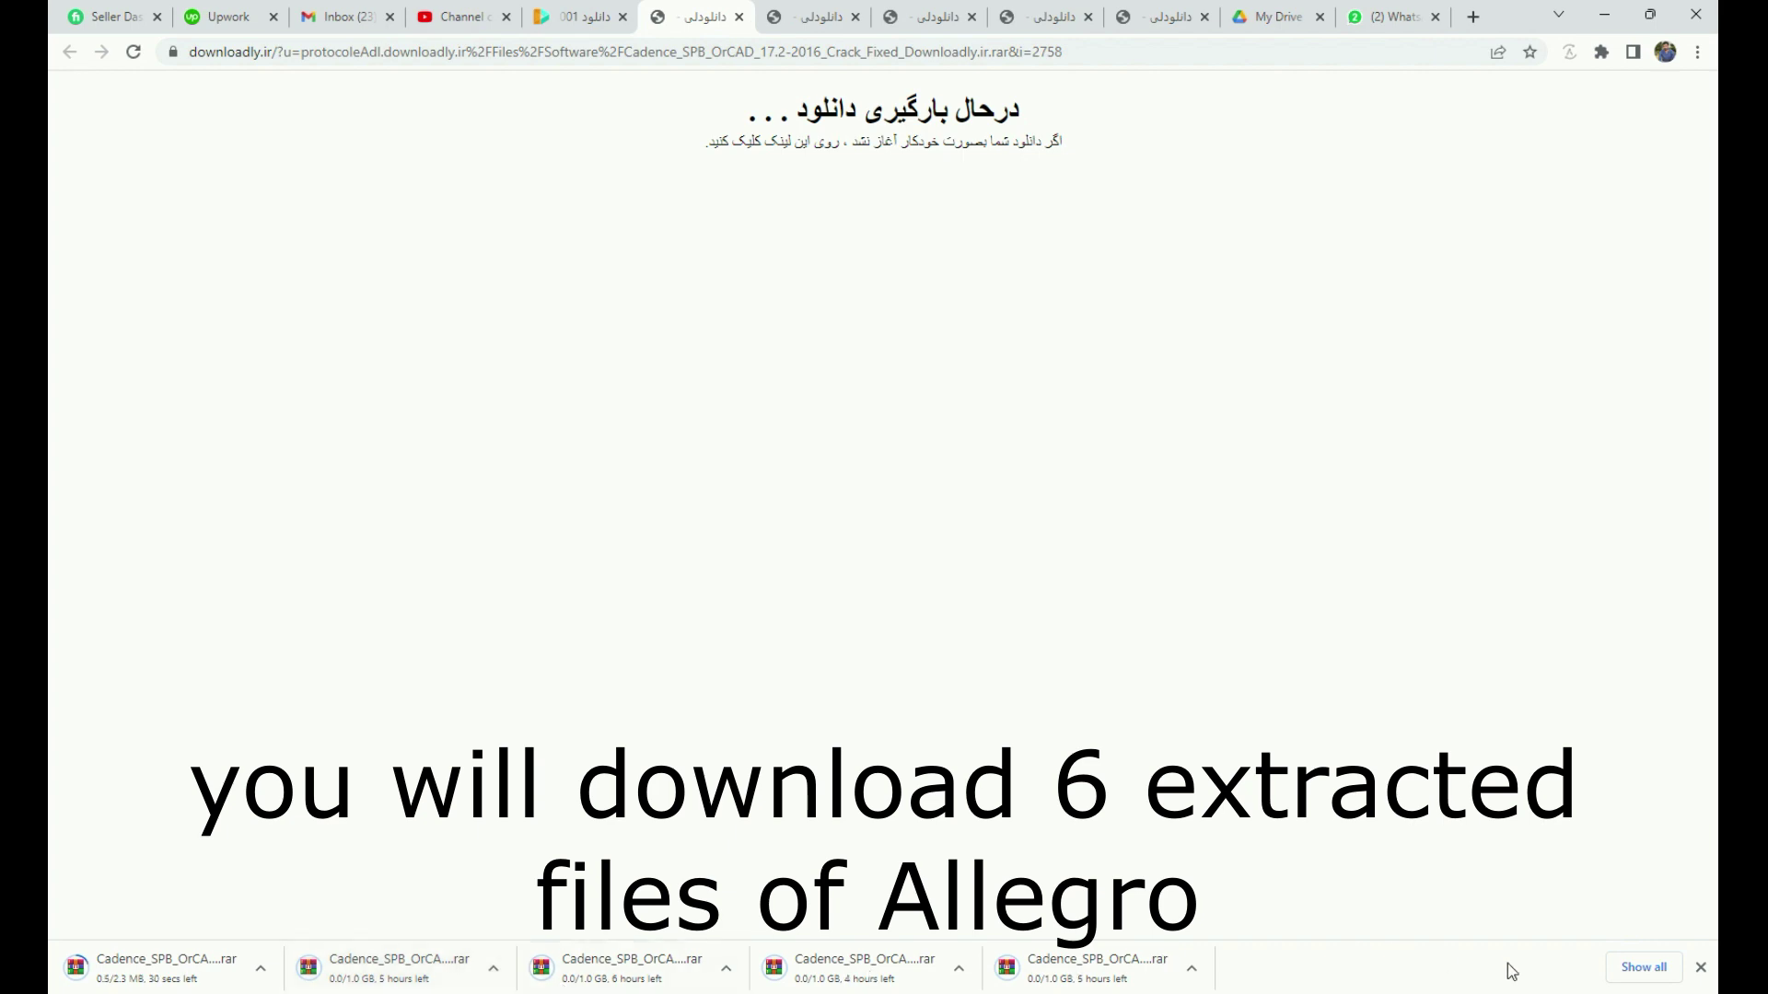
Open the browser's full download list and check the progress of the Cadence archives.
{"action": "left_click", "coordinate": [1645, 967]}
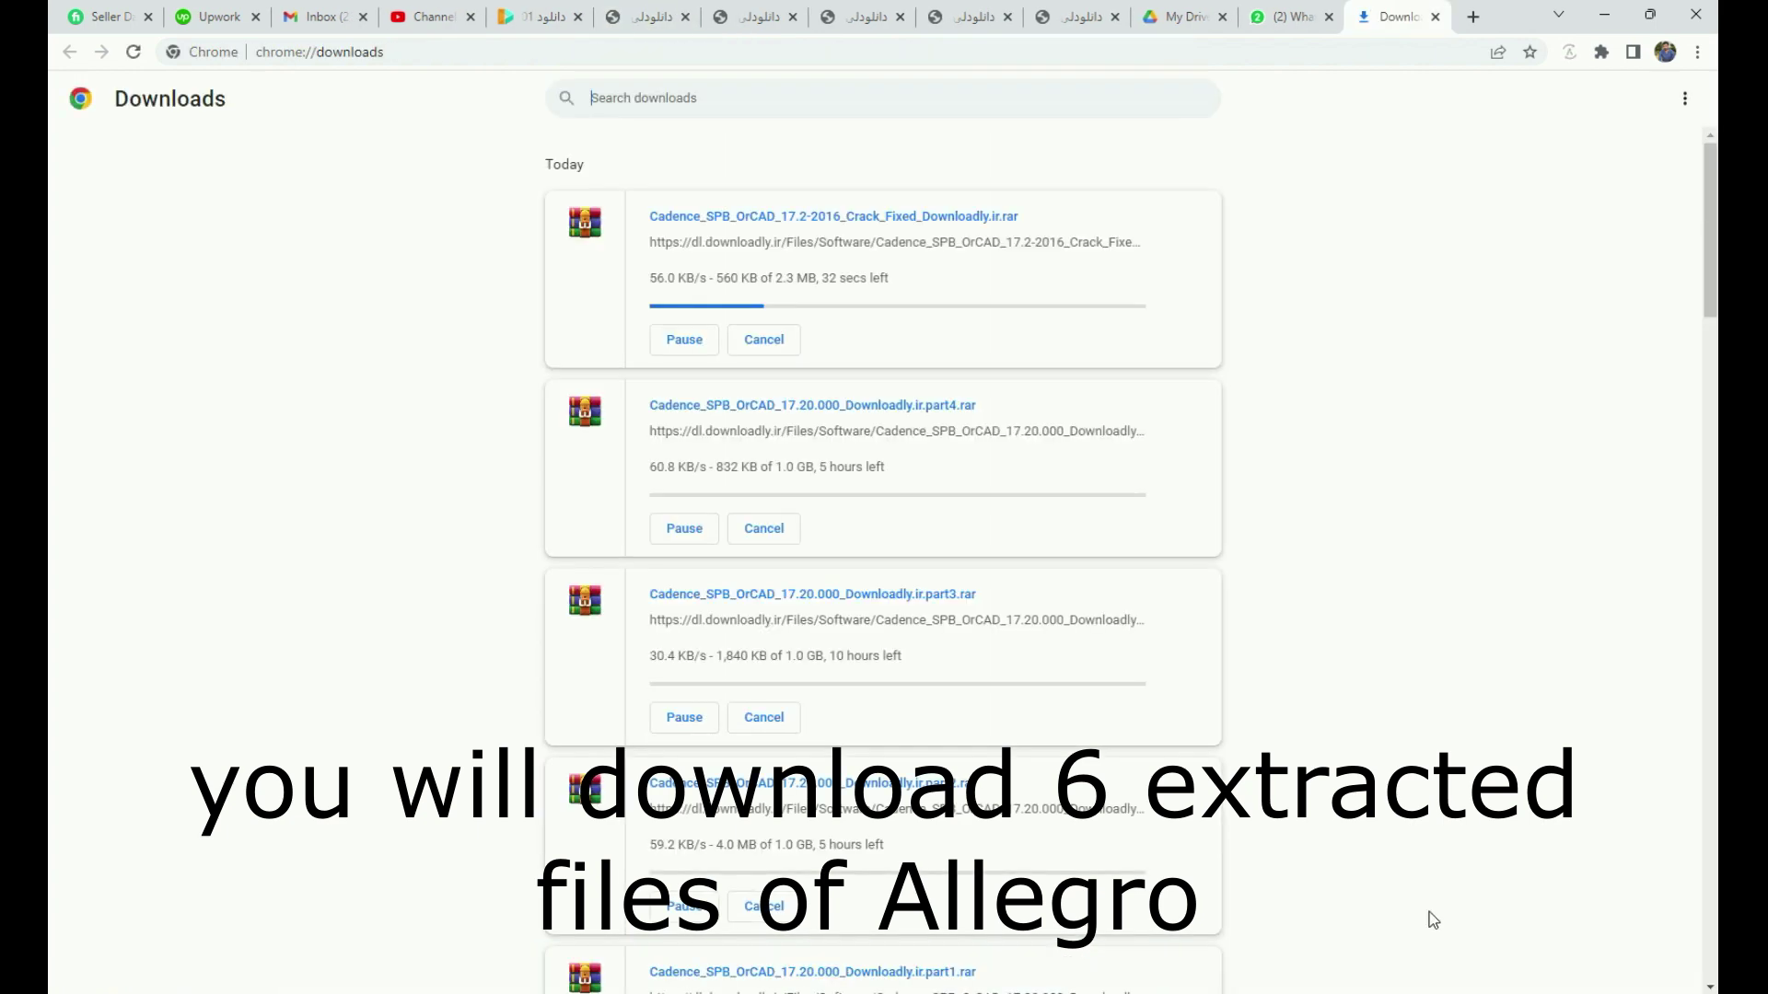
{"action": "scroll", "coordinate": [824, 543], "scroll_direction": "down", "scroll_amount": 2}
{"action": "scroll", "coordinate": [795, 608], "scroll_direction": "down", "scroll_amount": 4}
{"action": "scroll", "coordinate": [800, 652], "scroll_direction": "up", "scroll_amount": 5}
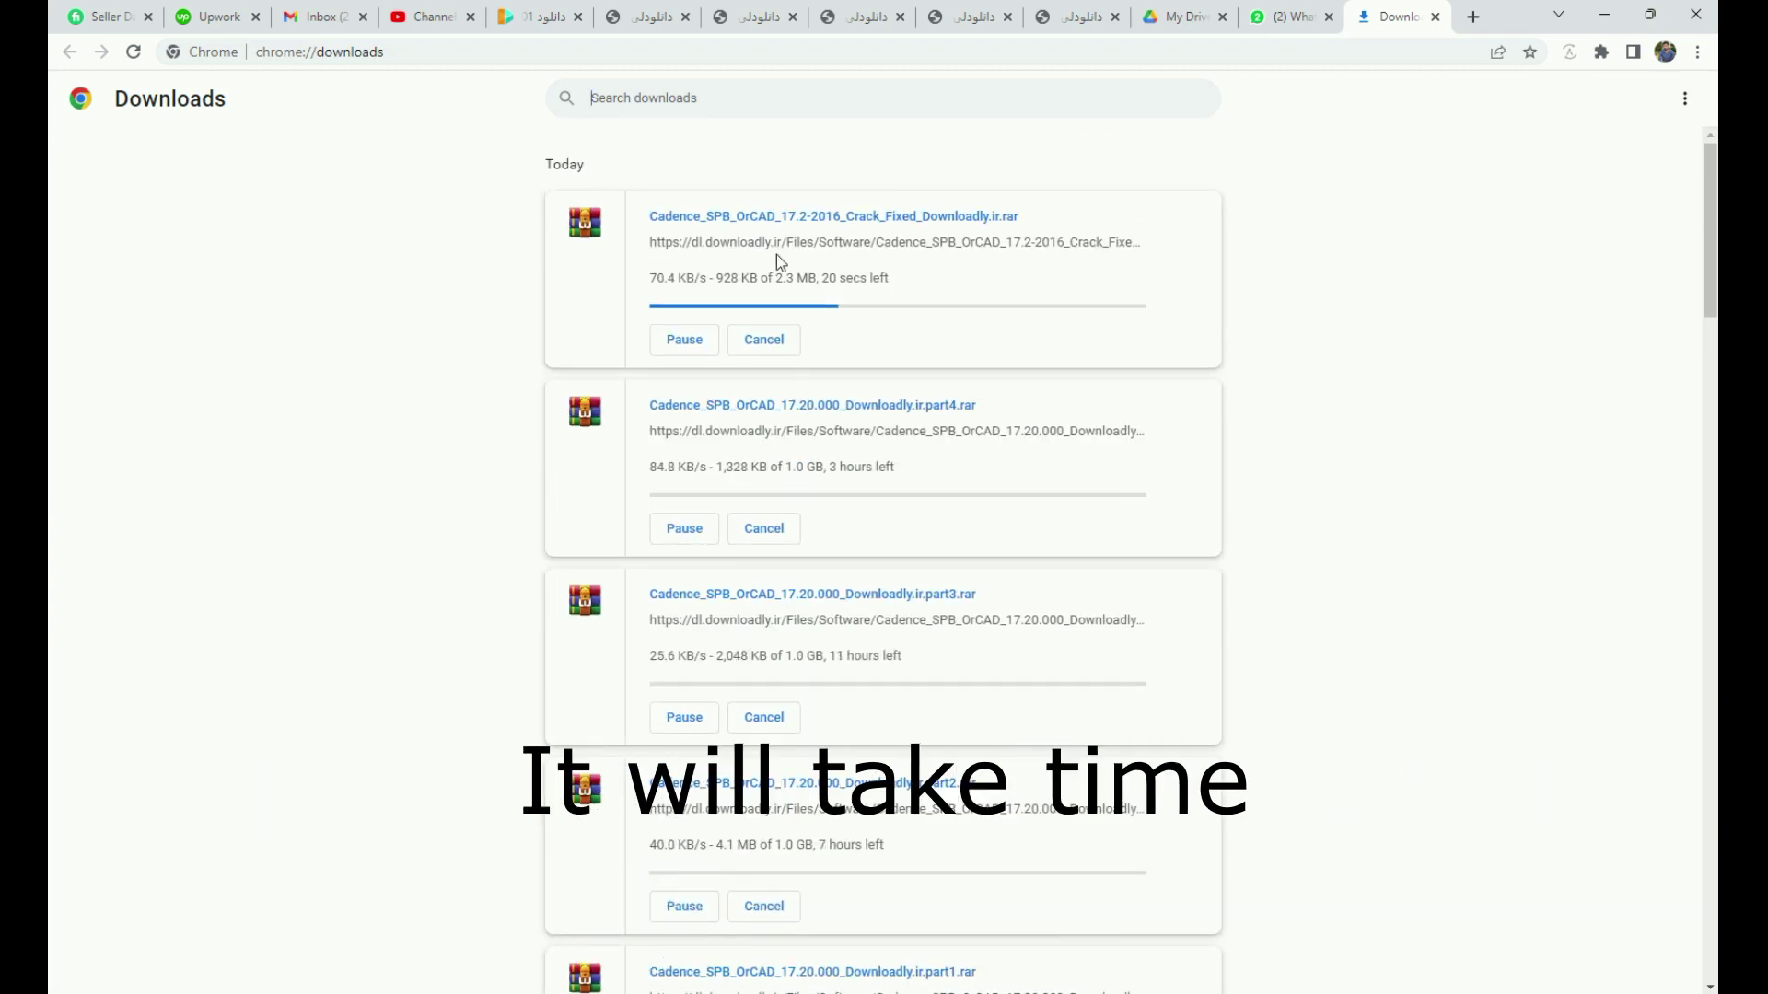
{"action": "scroll", "coordinate": [769, 772], "scroll_direction": "down", "scroll_amount": 5}
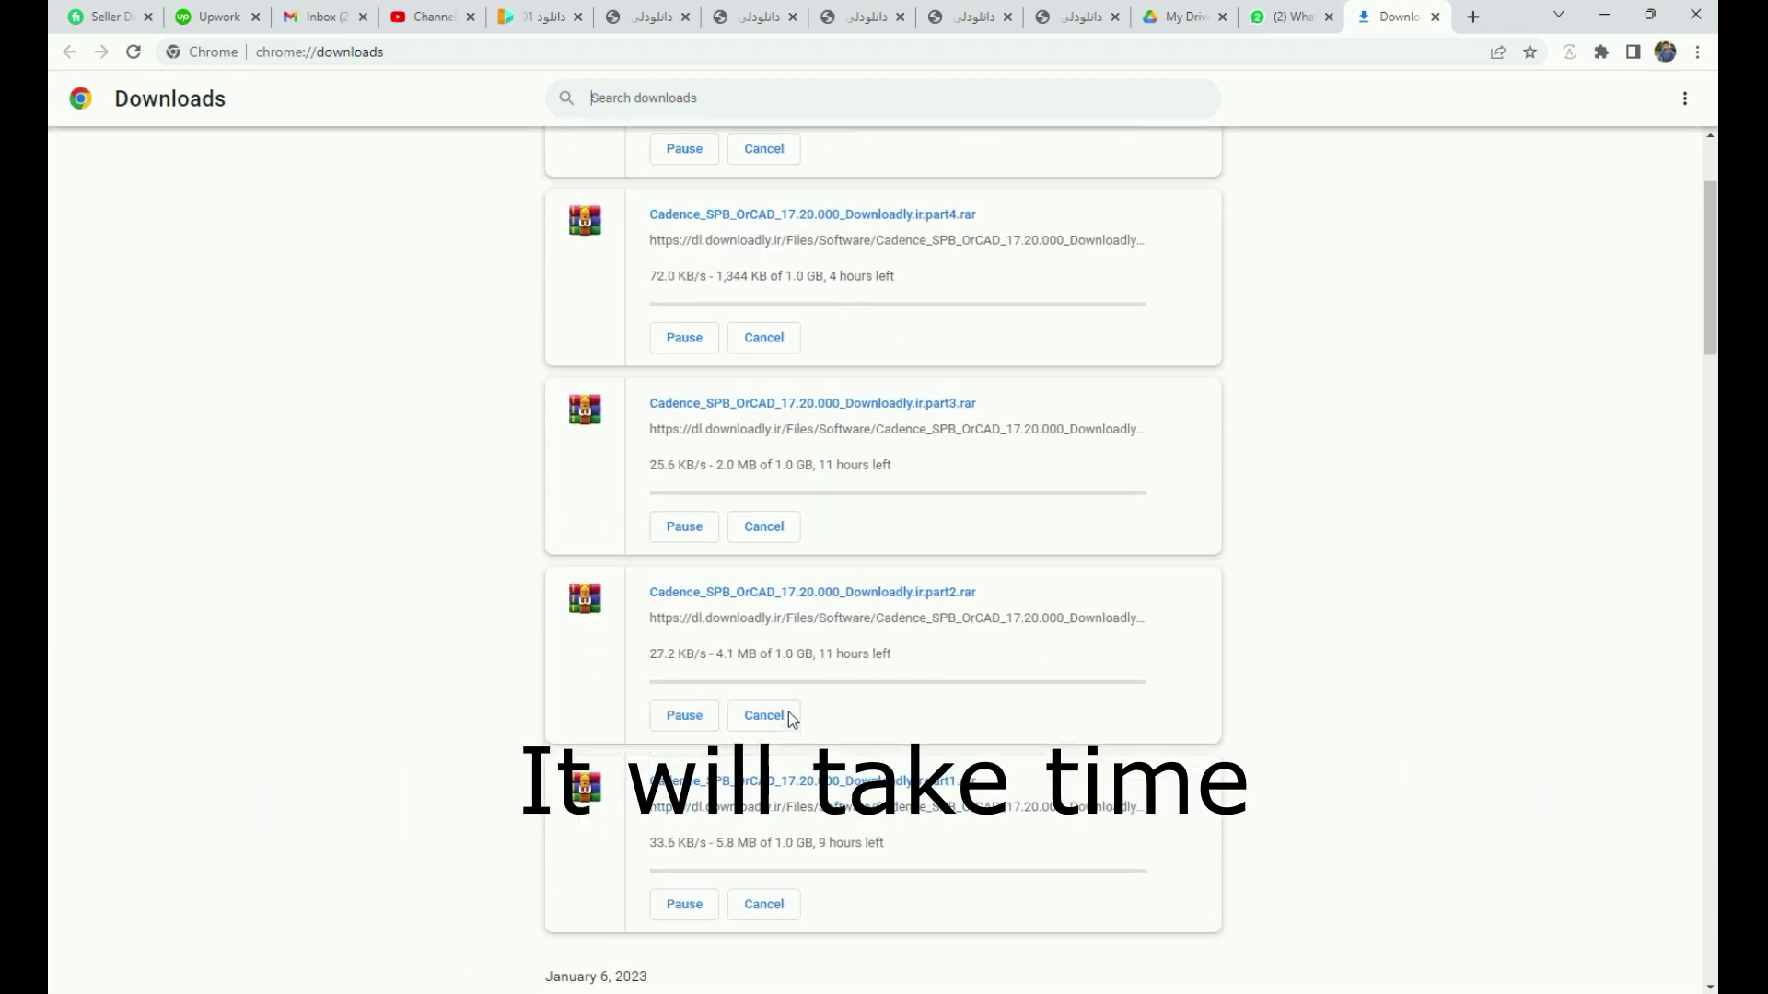
{"action": "scroll", "coordinate": [848, 613], "scroll_direction": "up", "scroll_amount": 5}
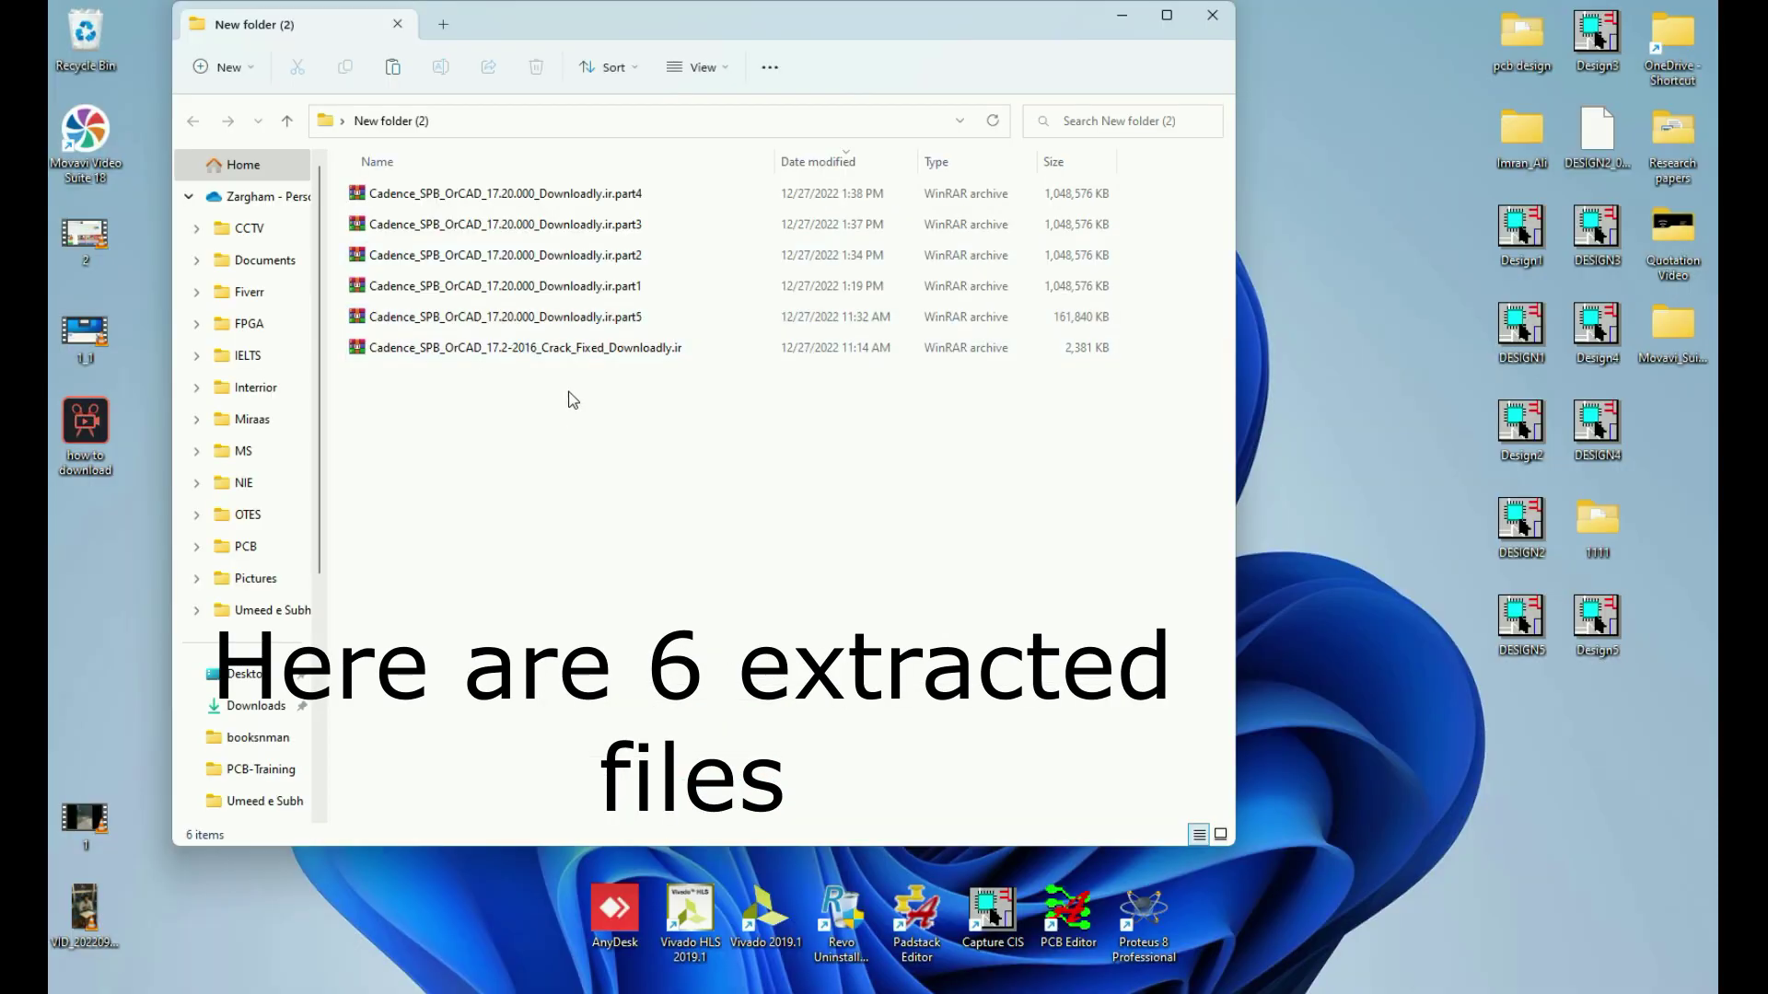
Extract the Cadence_SPB_OrCAD_17.2-2016_Crack_Fixed_Downloadly.ir archive into its own folder with WinRAR.
{"action": "left_click_drag", "start_coordinate": [569, 434], "coordinate": [598, 191]}
{"action": "left_click", "coordinate": [650, 390]}
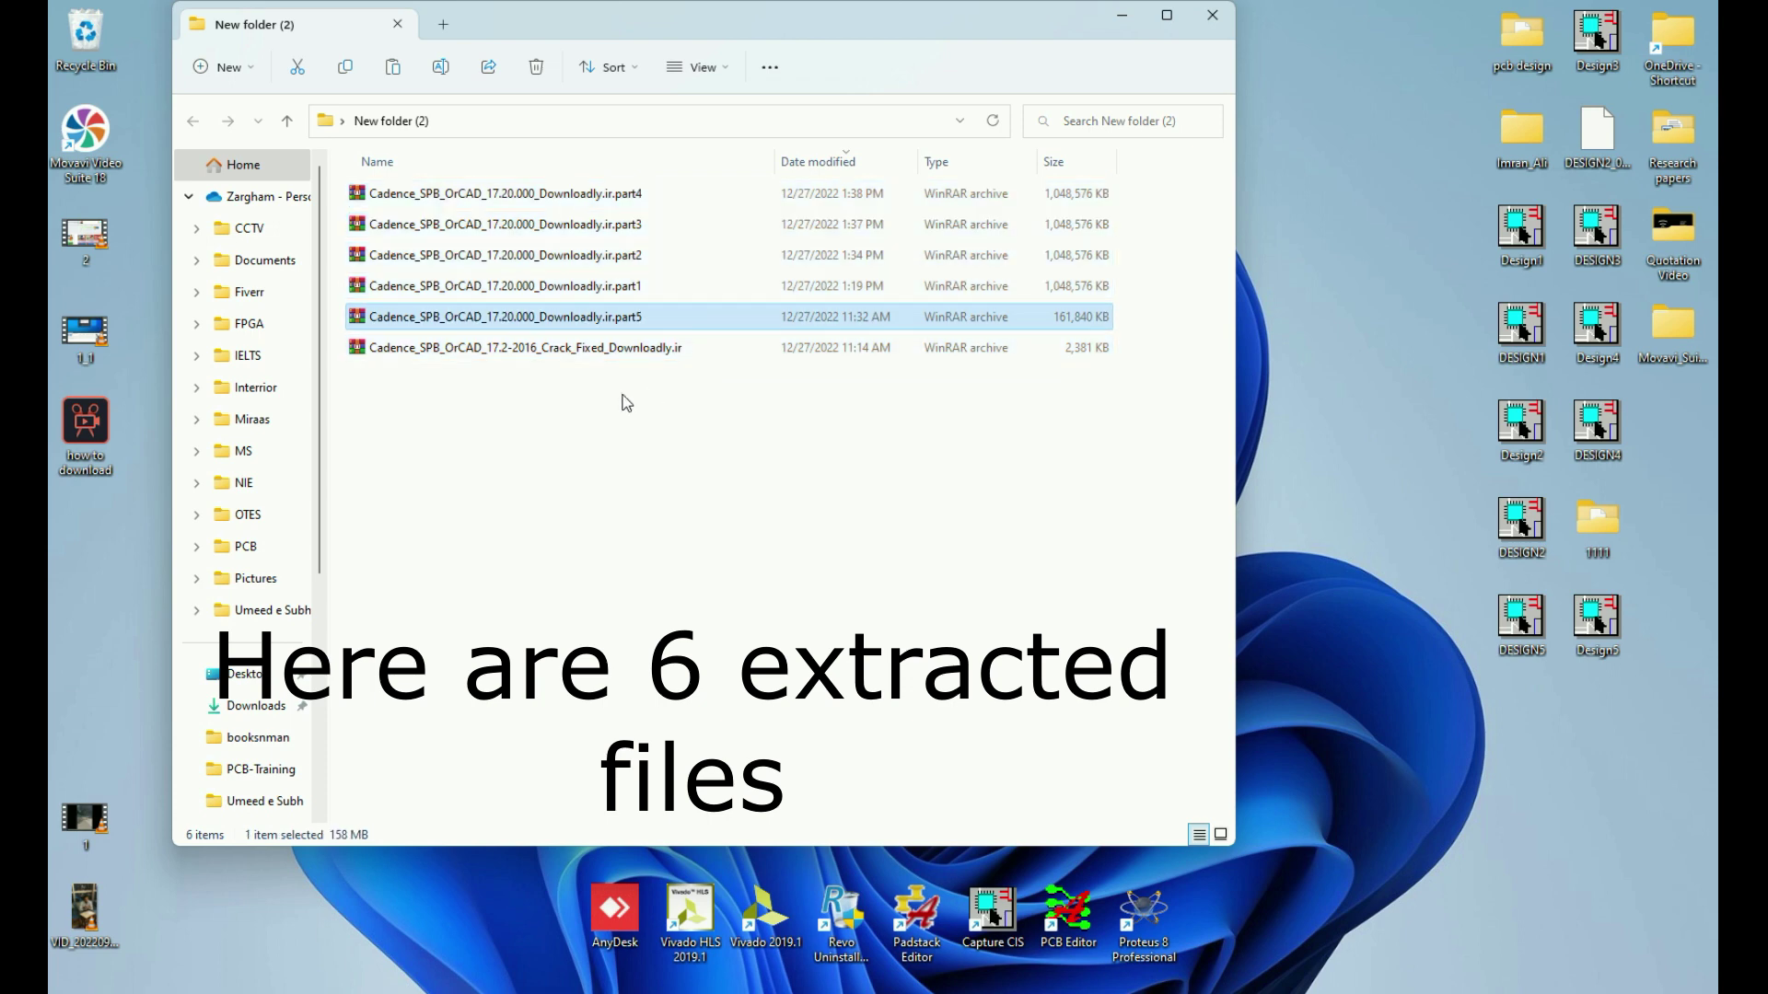
{"action": "left_click", "coordinate": [543, 348]}
{"action": "right_click", "coordinate": [578, 354]}
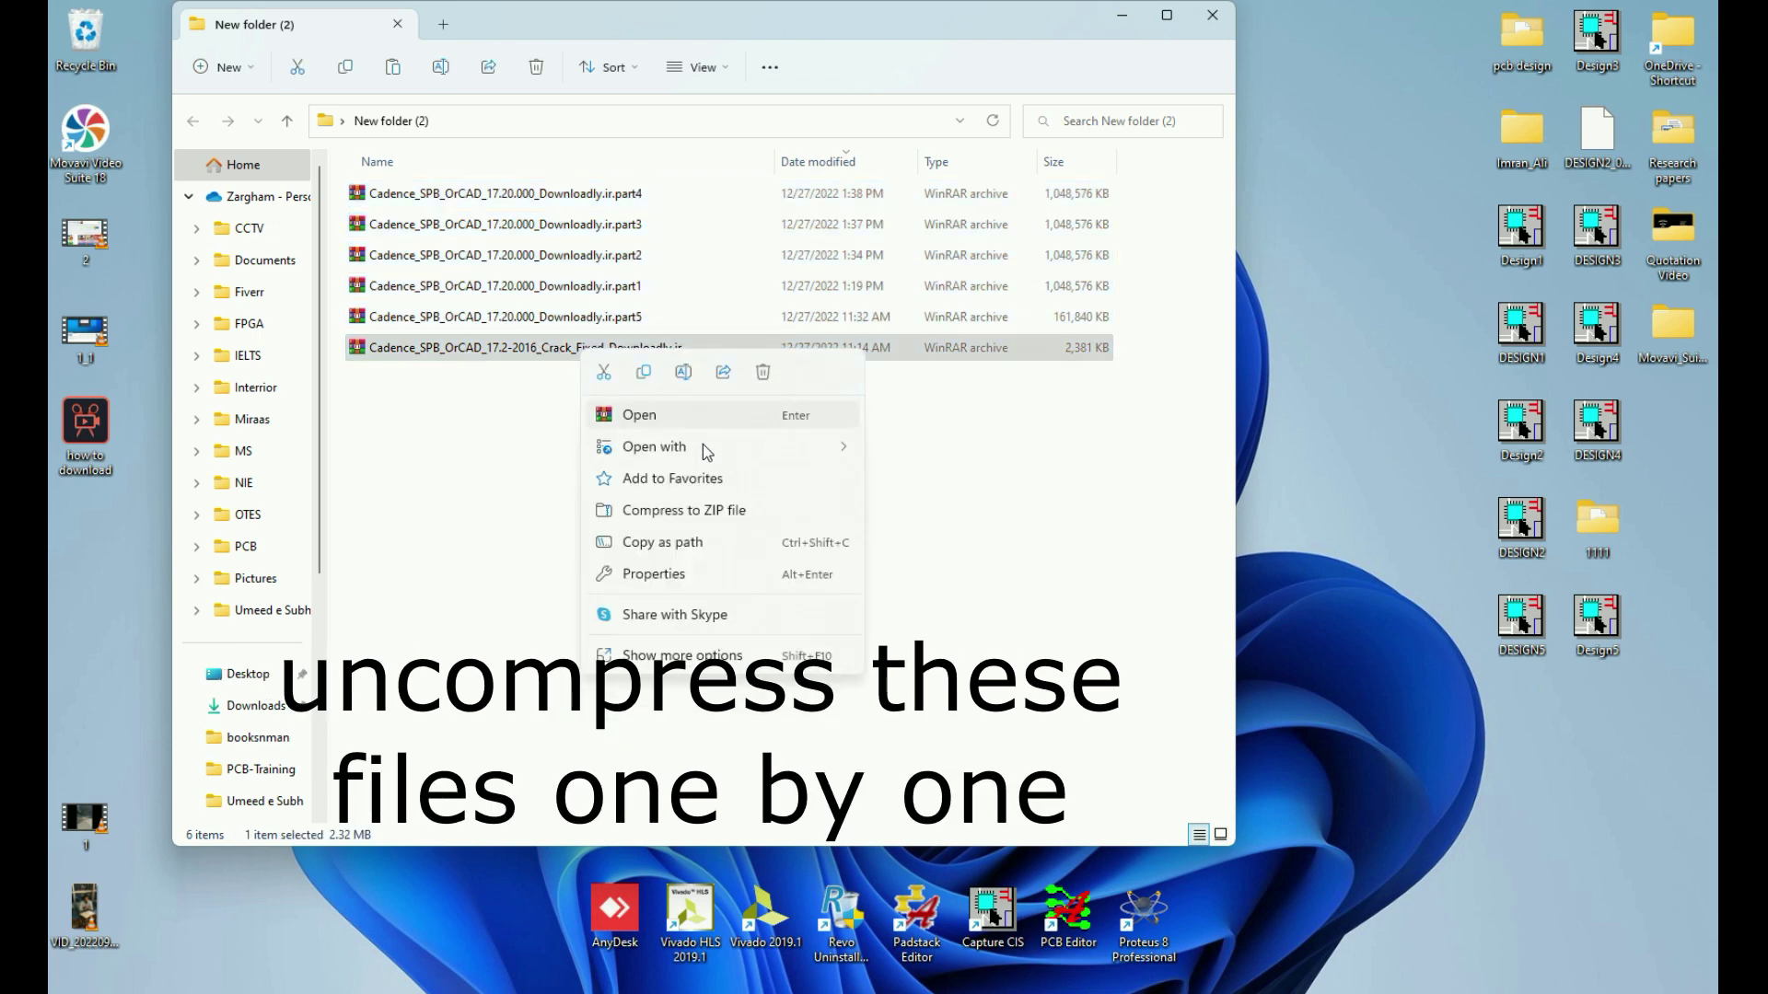
{"action": "left_click", "coordinate": [810, 655]}
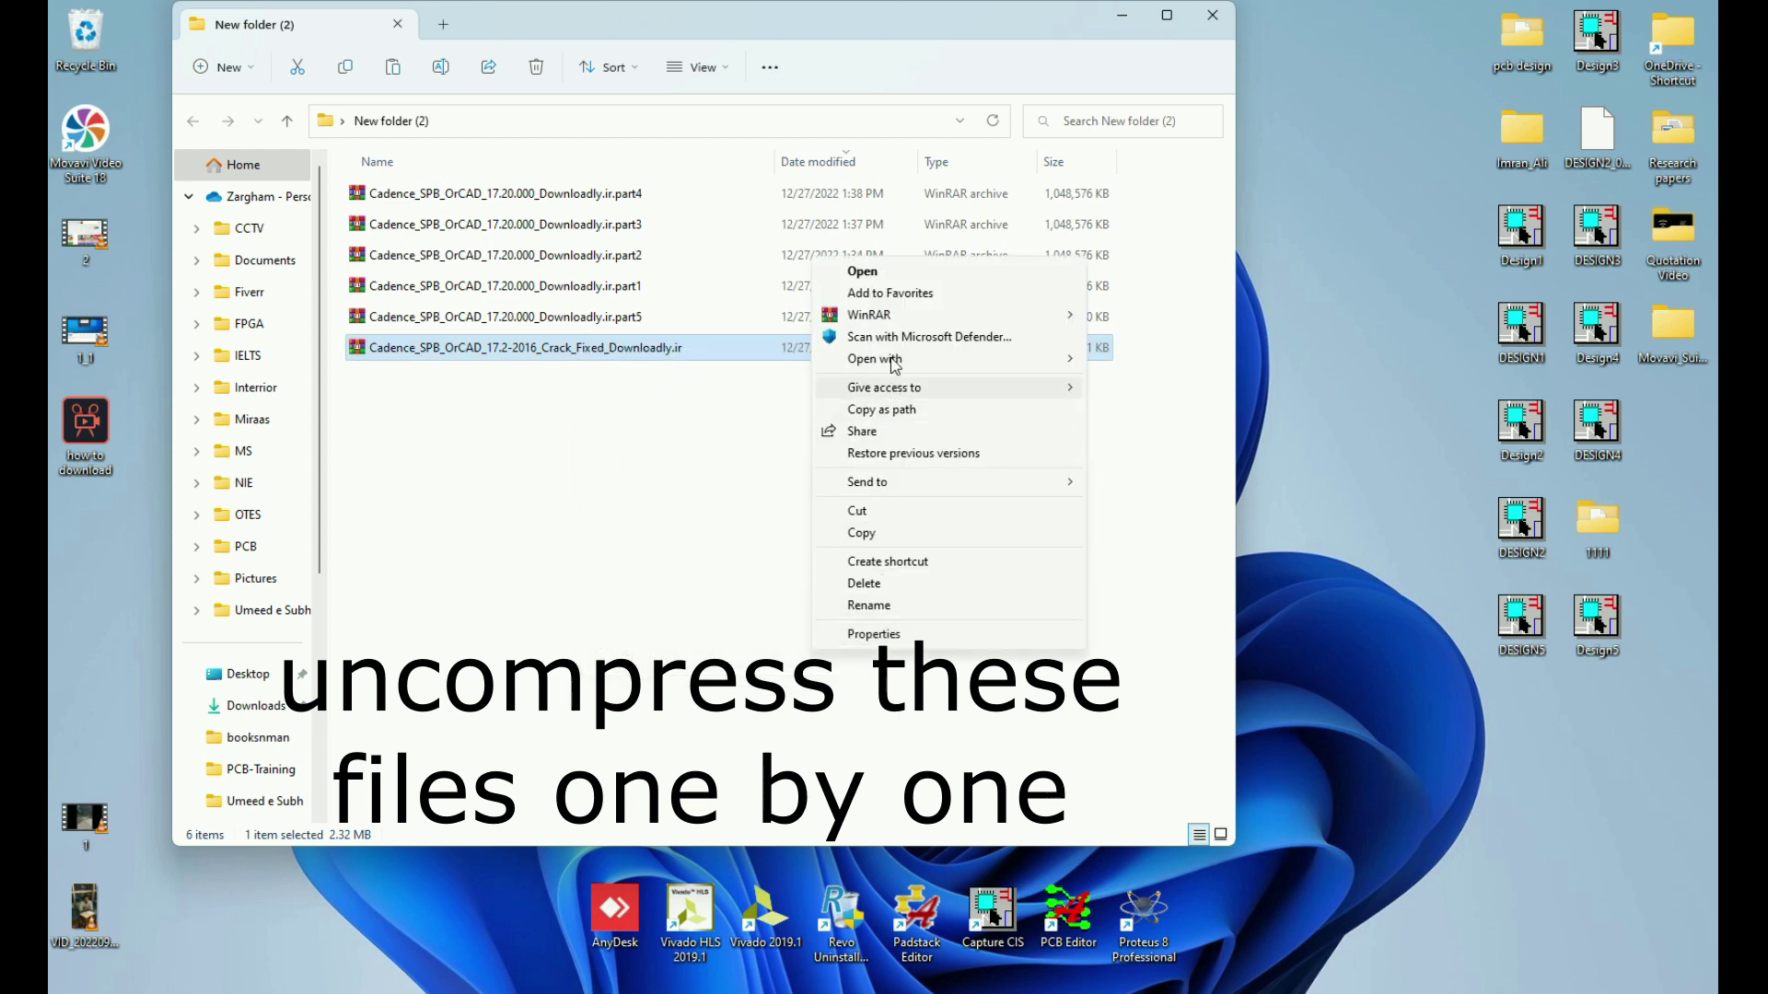
{"action": "mouse_move", "coordinate": [1004, 314]}
{"action": "left_click", "coordinate": [1178, 382]}
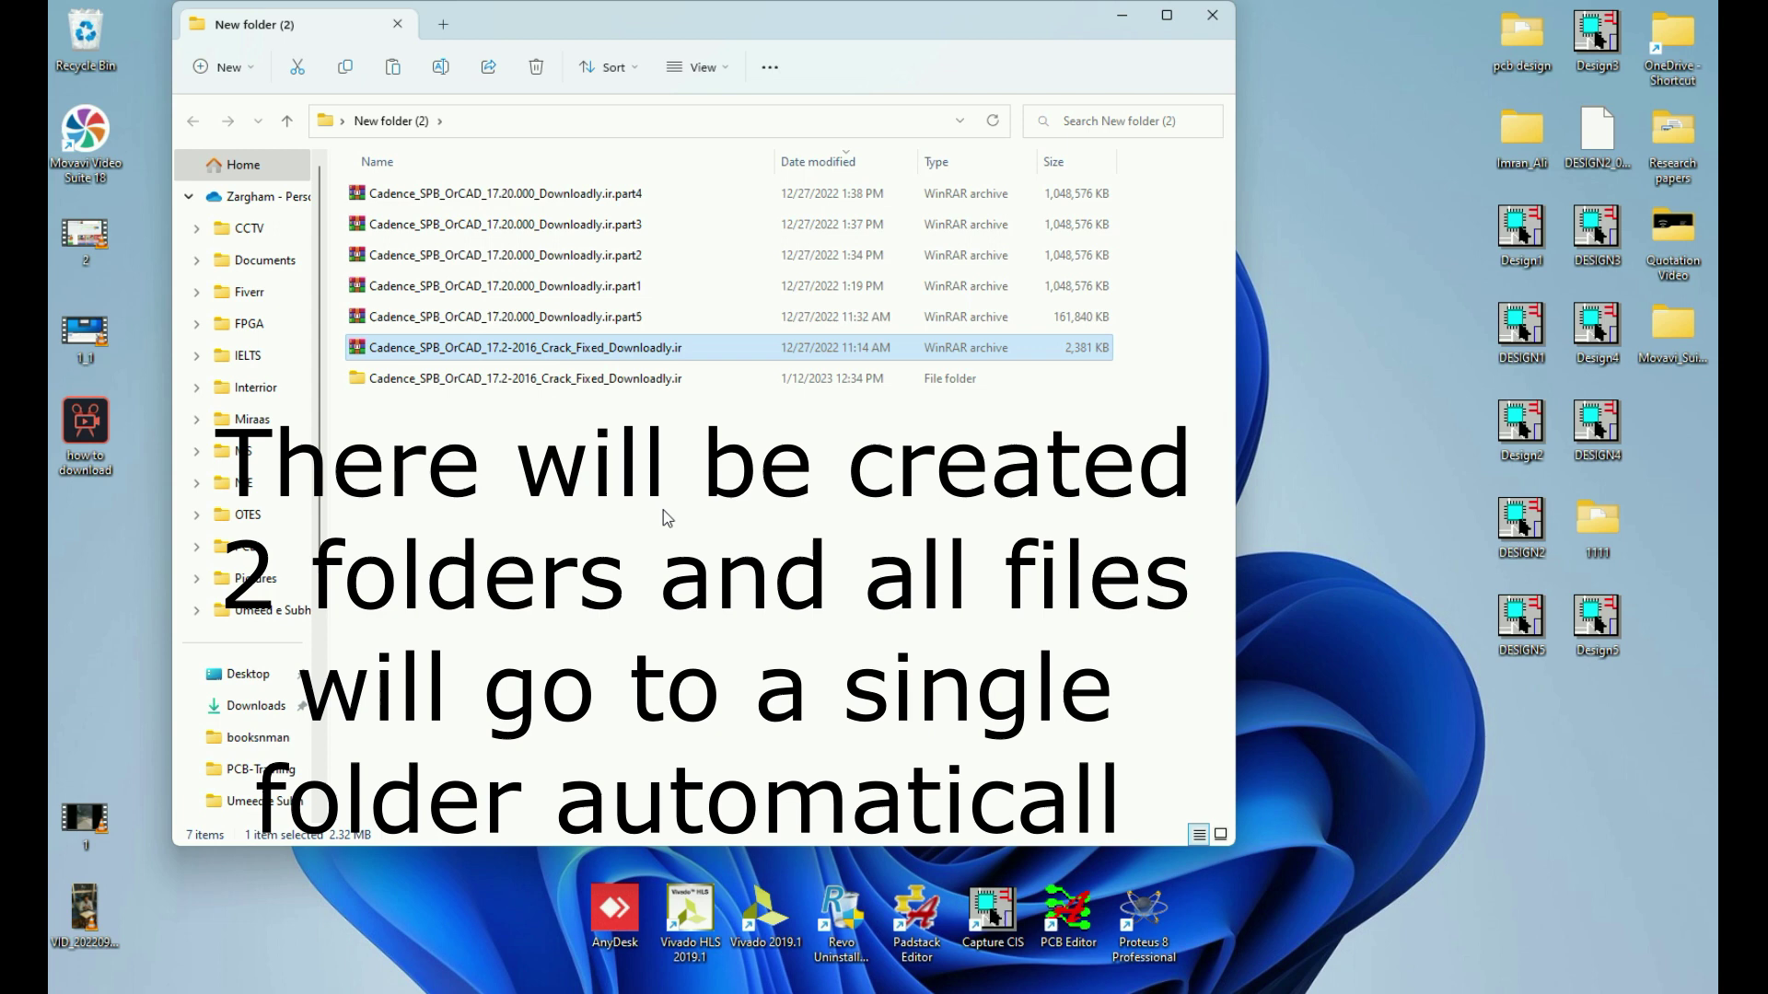
Extract the multi-part Cadence_SPB_OrCAD_17.20.000_Downloadly.ir archive into its own folder with WinRAR, starting from the part5 file.
{"action": "left_click", "coordinate": [593, 319]}
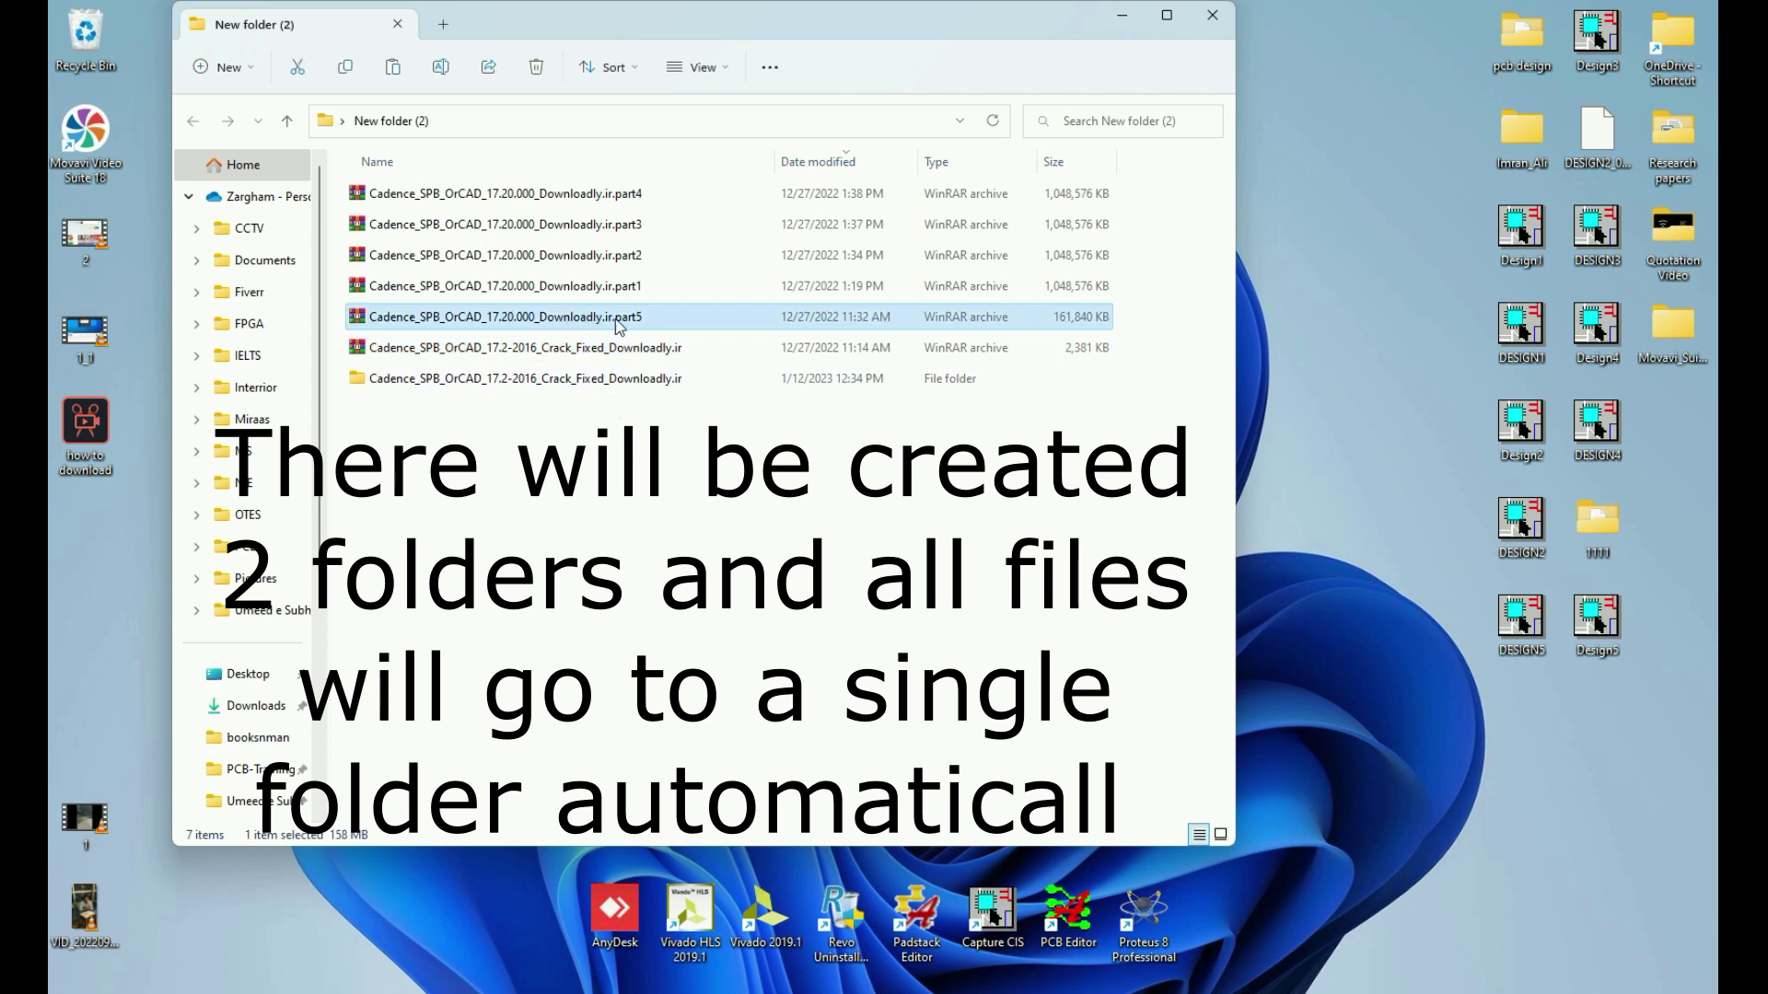
{"action": "right_click", "coordinate": [618, 322]}
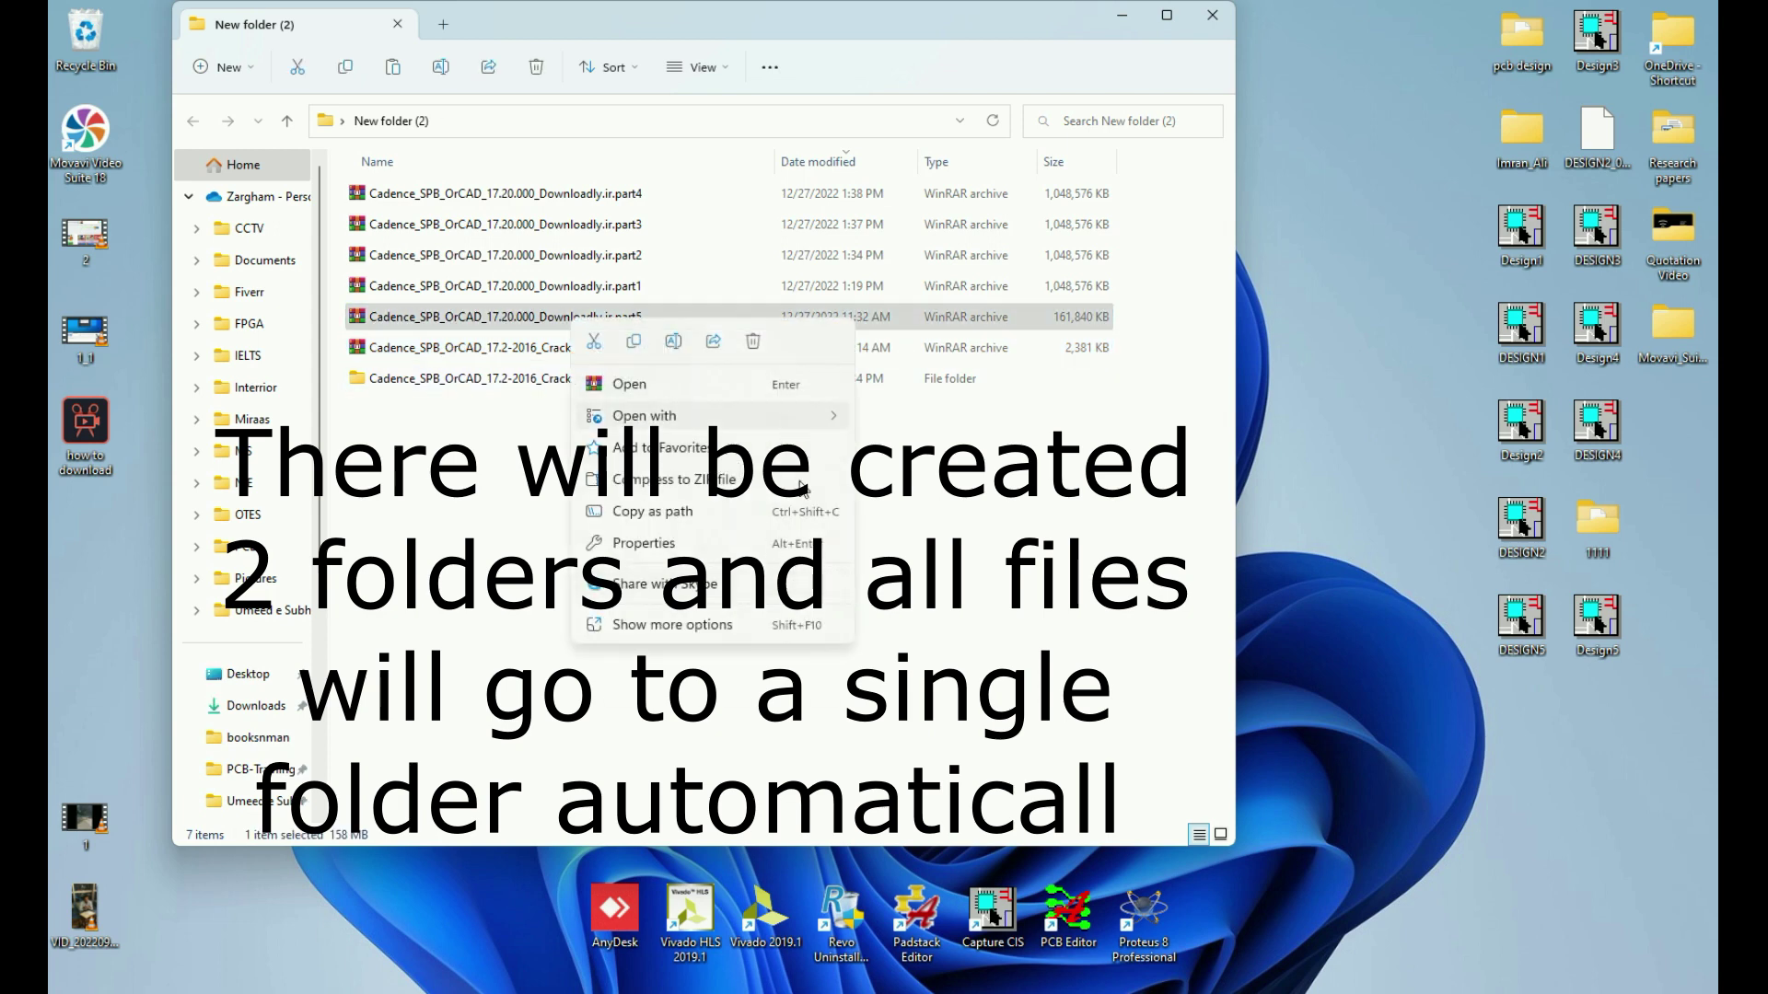
{"action": "left_click", "coordinate": [794, 625]}
{"action": "mouse_move", "coordinate": [860, 288]}
{"action": "left_click", "coordinate": [1158, 357]}
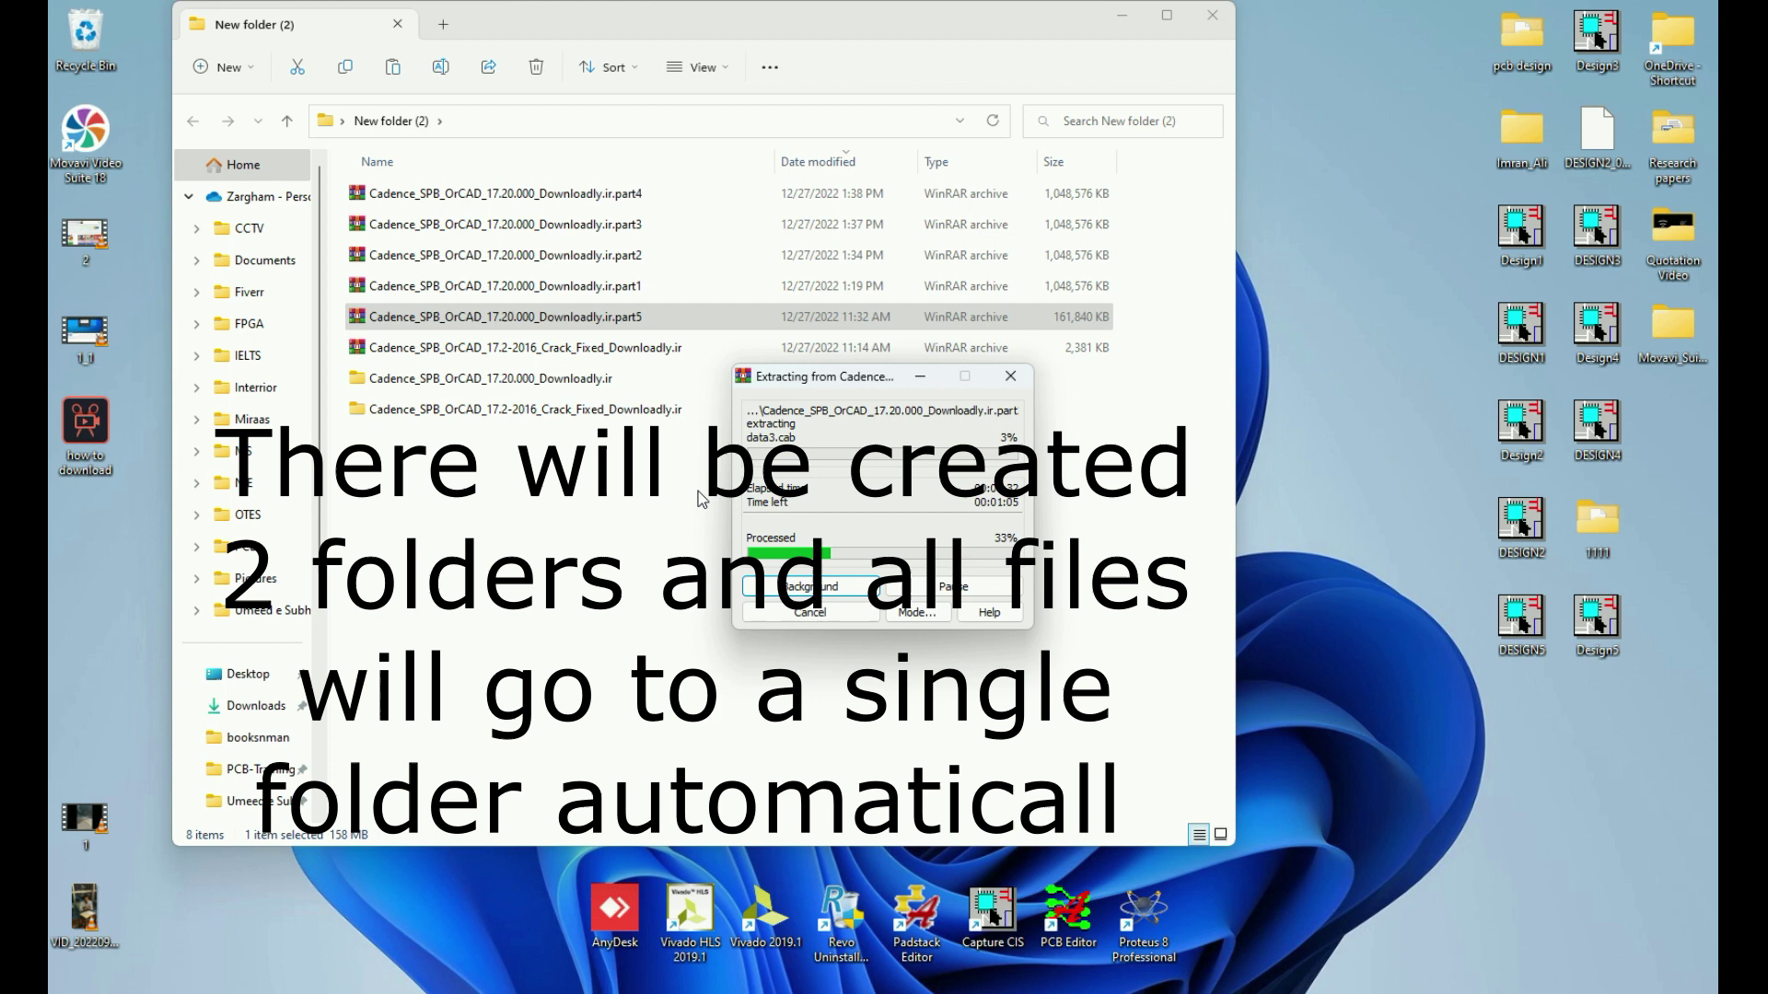
Extract the Cadence_SPB_OrCAD_17.20.000_Downloadly.ir.part1 archive into its own folder with WinRAR, replacing all existing files.
{"action": "left_click_drag", "start_coordinate": [833, 386], "coordinate": [825, 447]}
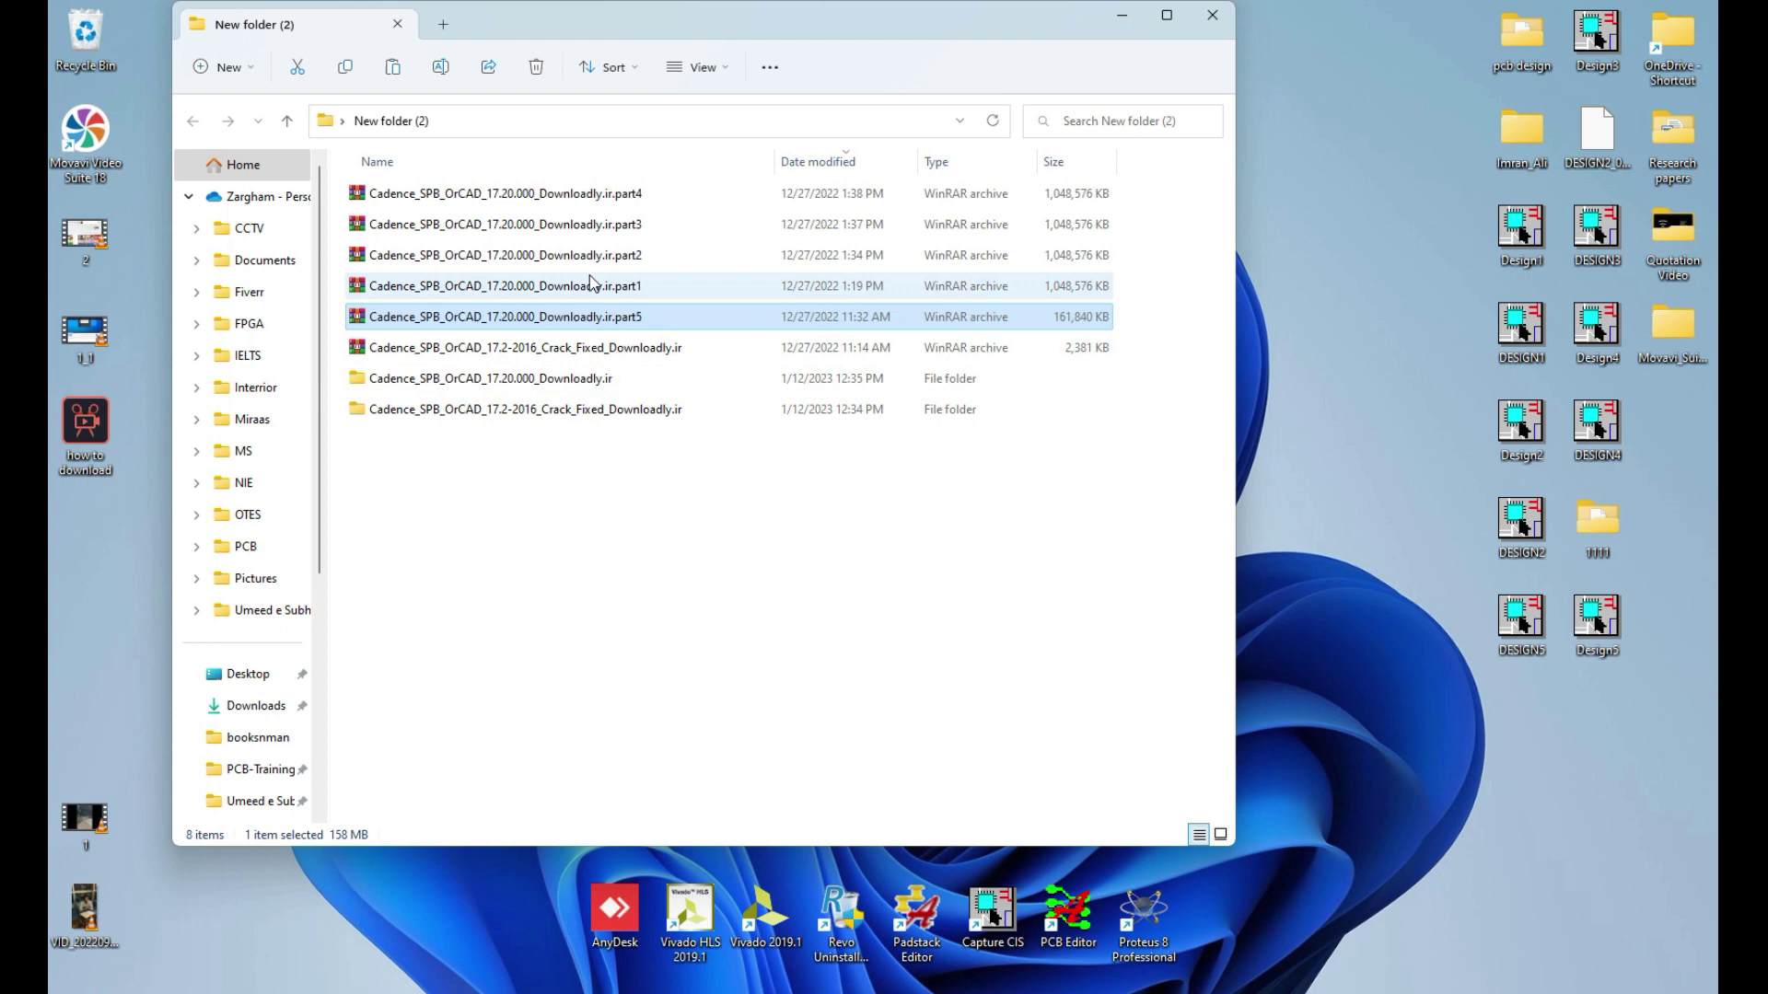
{"action": "right_click", "coordinate": [573, 285]}
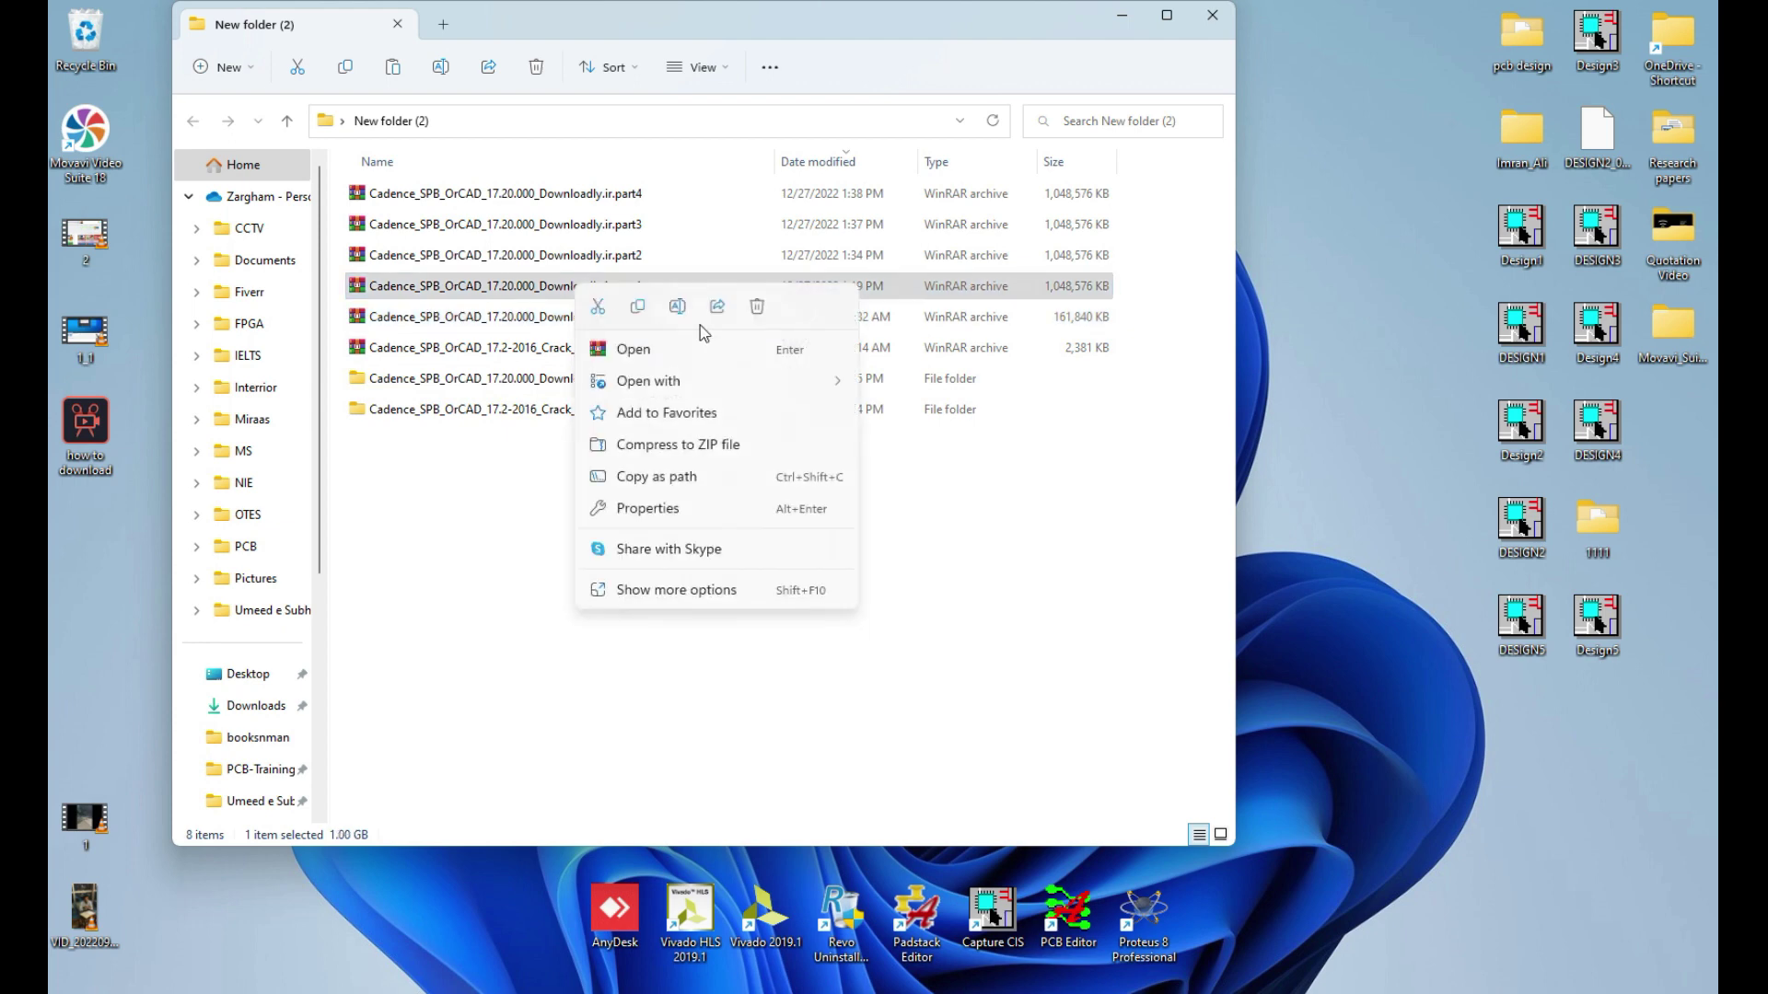
{"action": "mouse_move", "coordinate": [833, 382]}
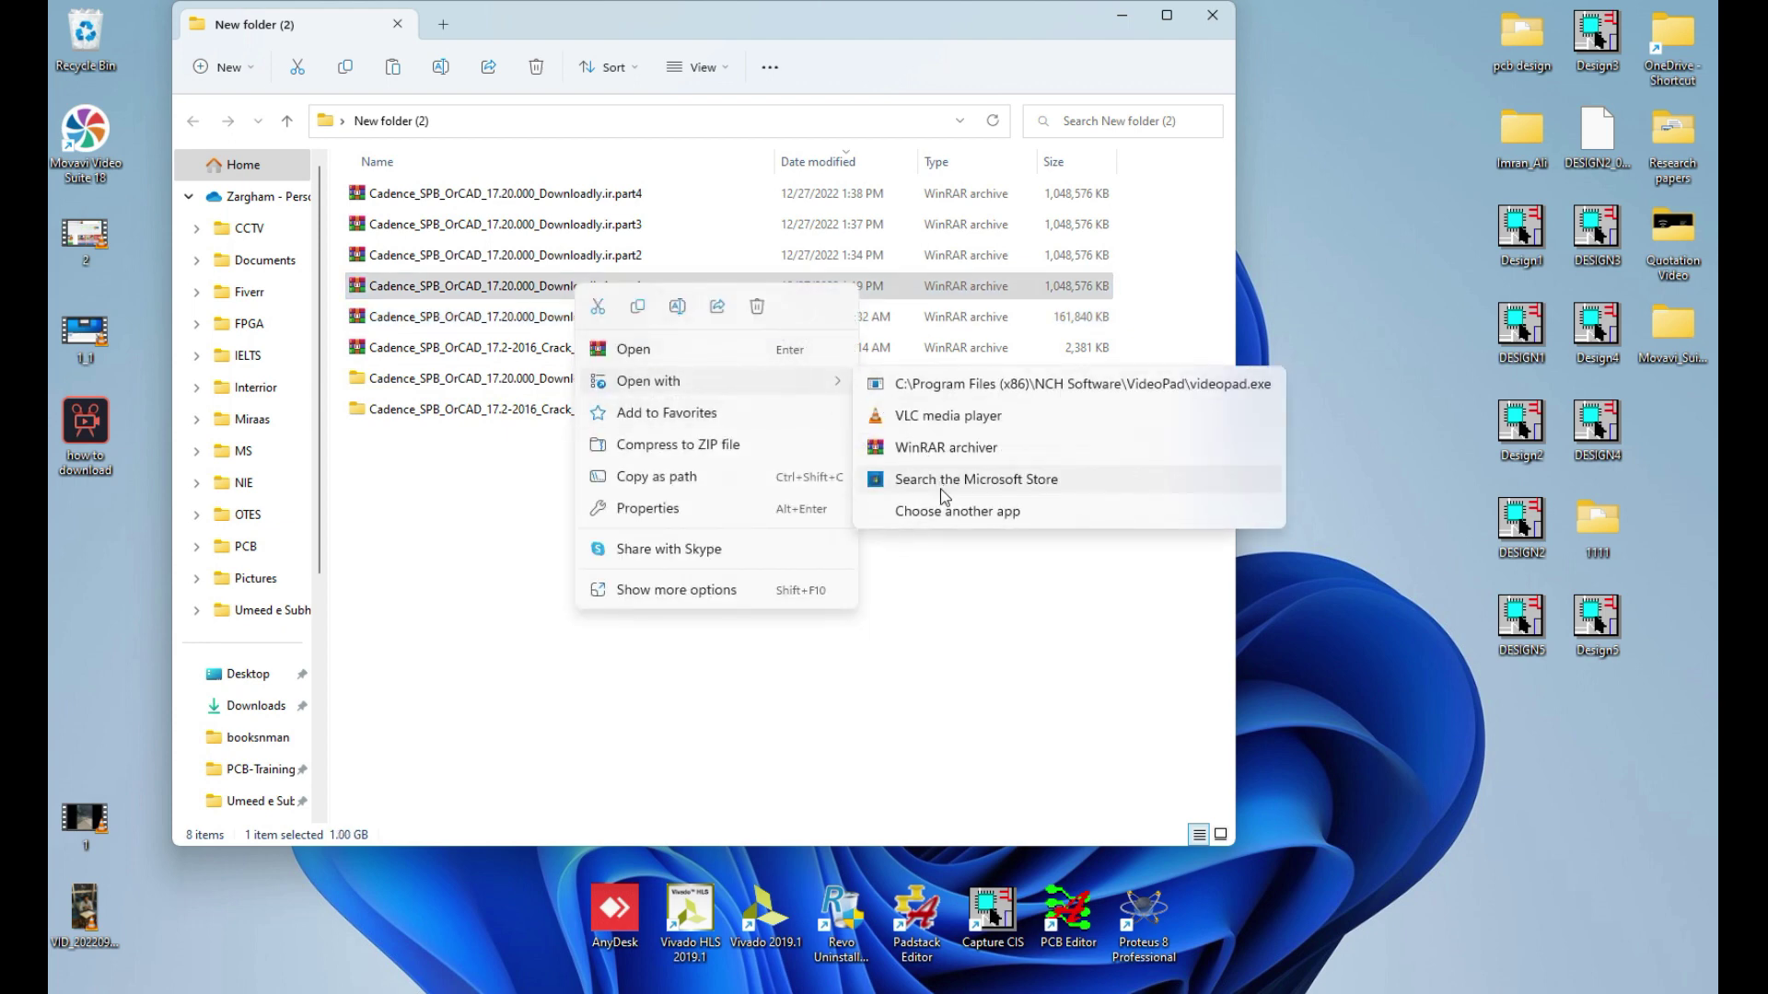
{"action": "left_click", "coordinate": [770, 590]}
{"action": "mouse_move", "coordinate": [920, 647]}
{"action": "left_click", "coordinate": [1125, 715]}
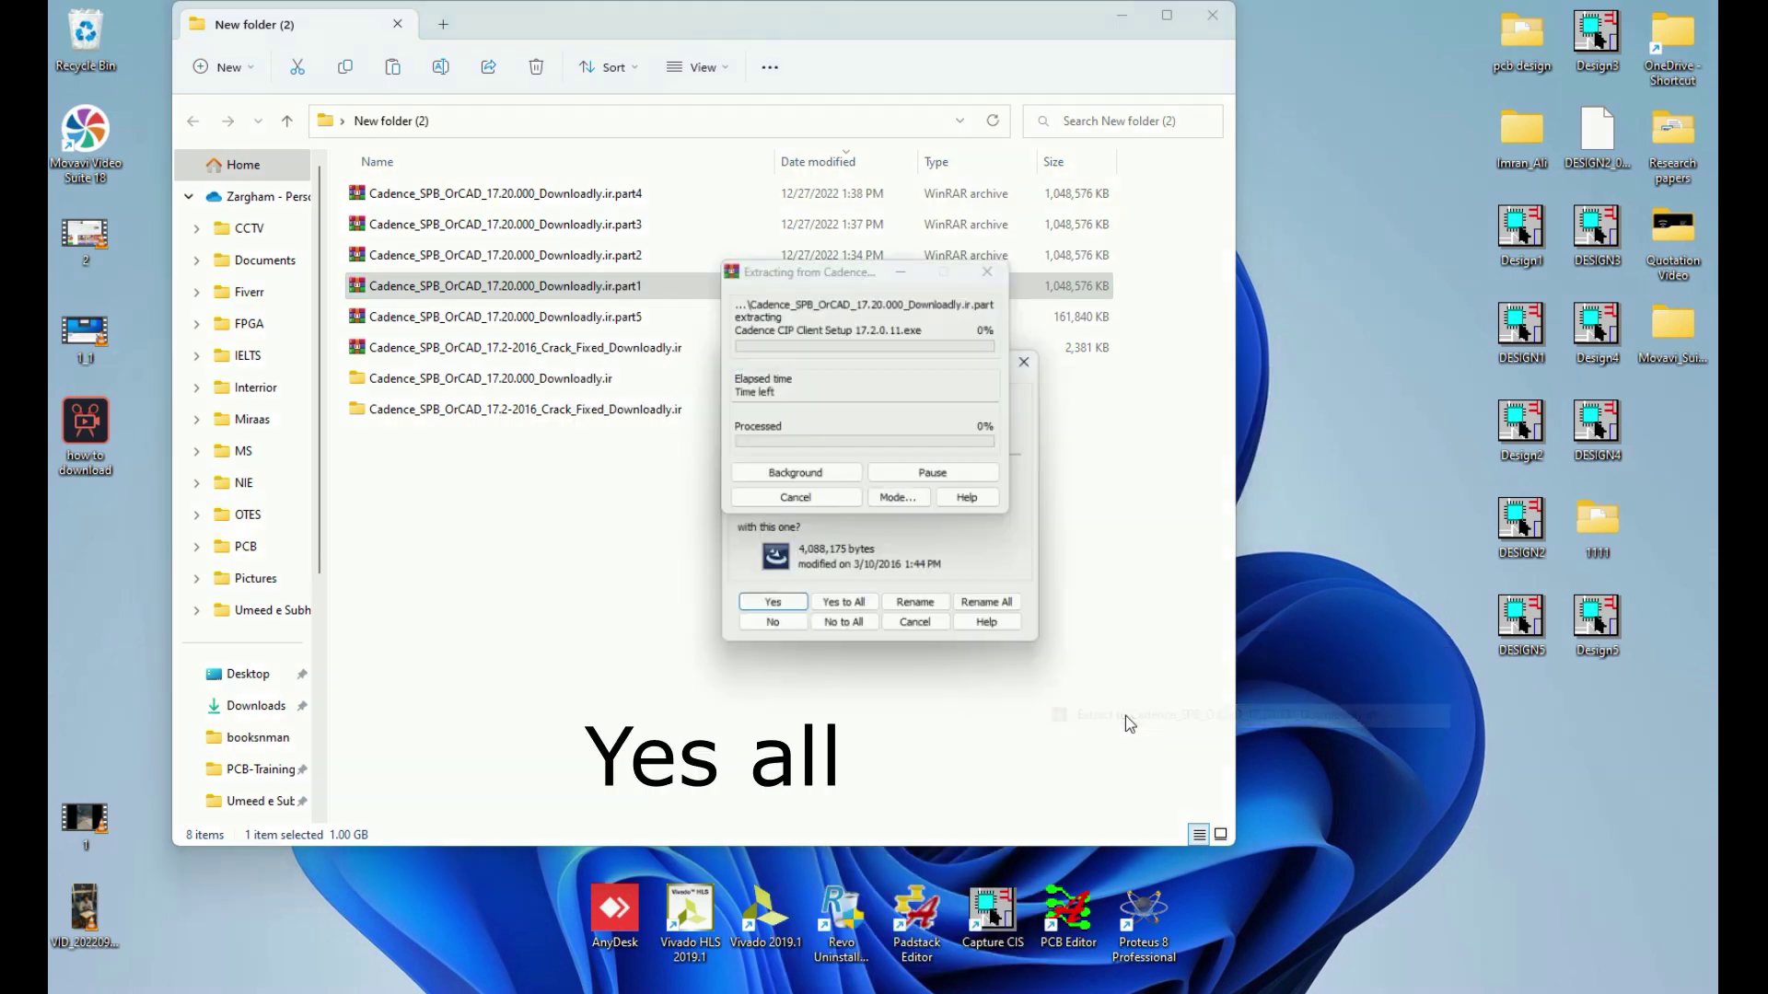
{"action": "left_click", "coordinate": [846, 614]}
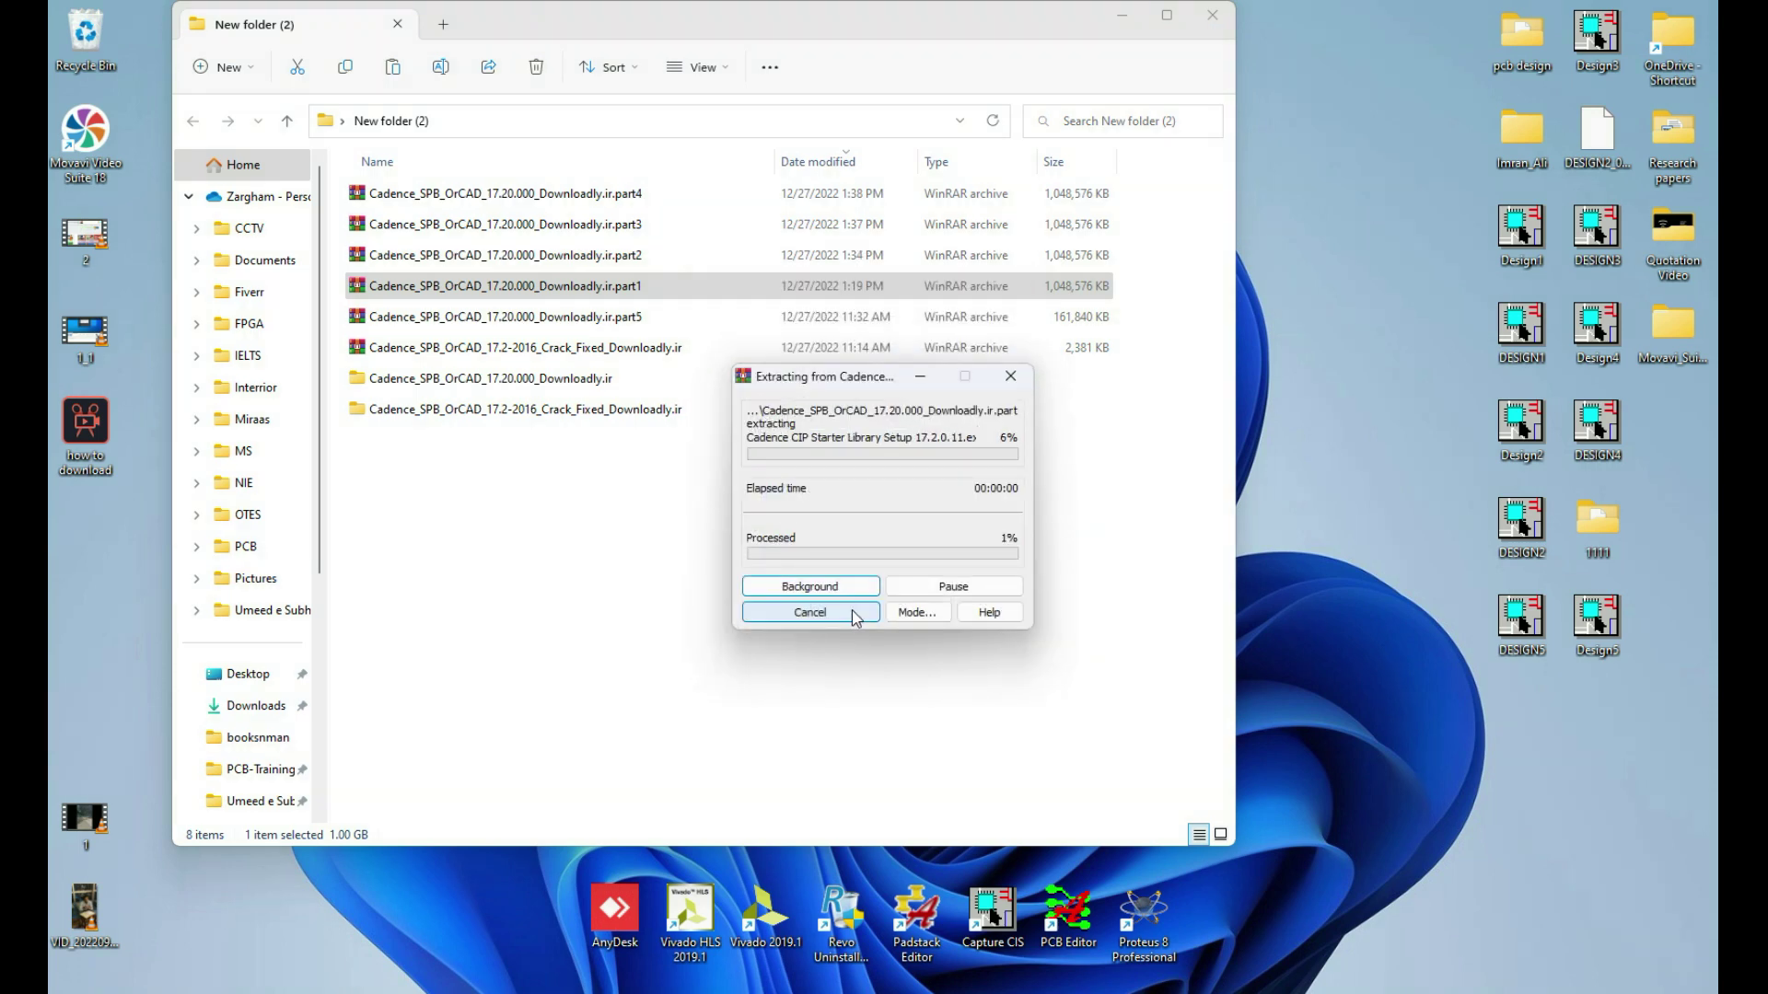
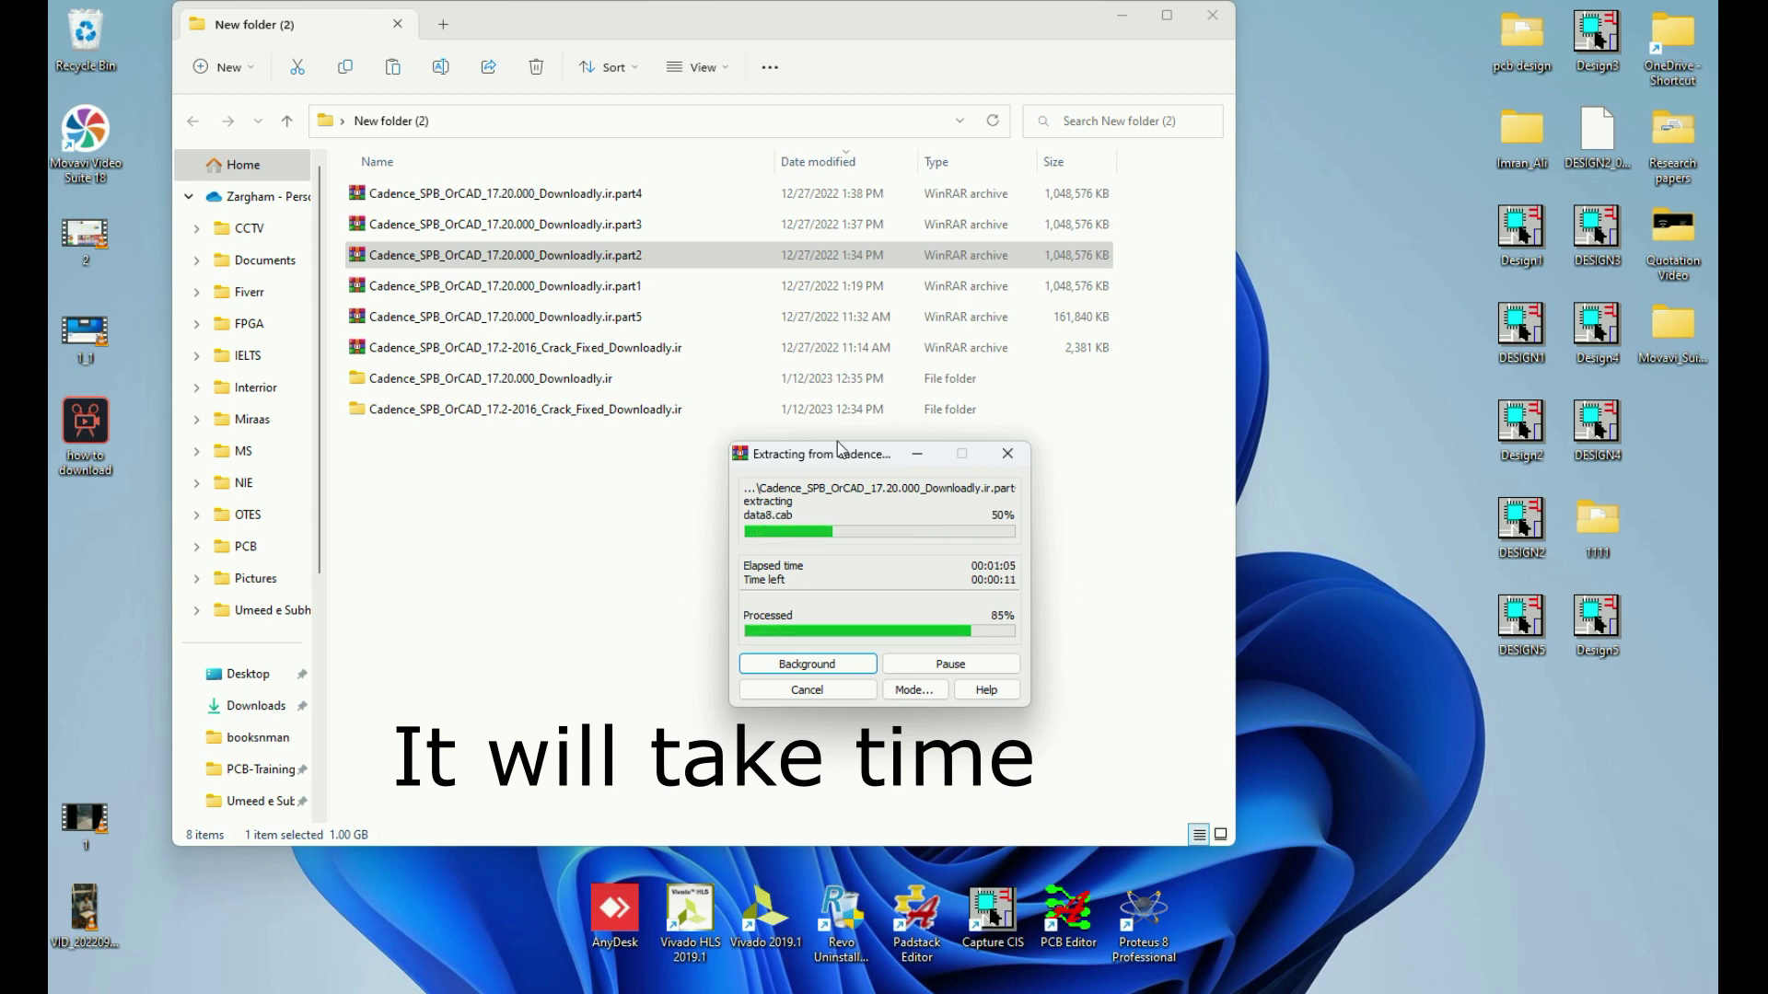
Extract the Cadence_SPB_OrCAD_17.20.000_Downloadly.ir.part3 archive into its own folder with WinRAR, overwriting all existing files.
{"action": "right_click", "coordinate": [605, 230]}
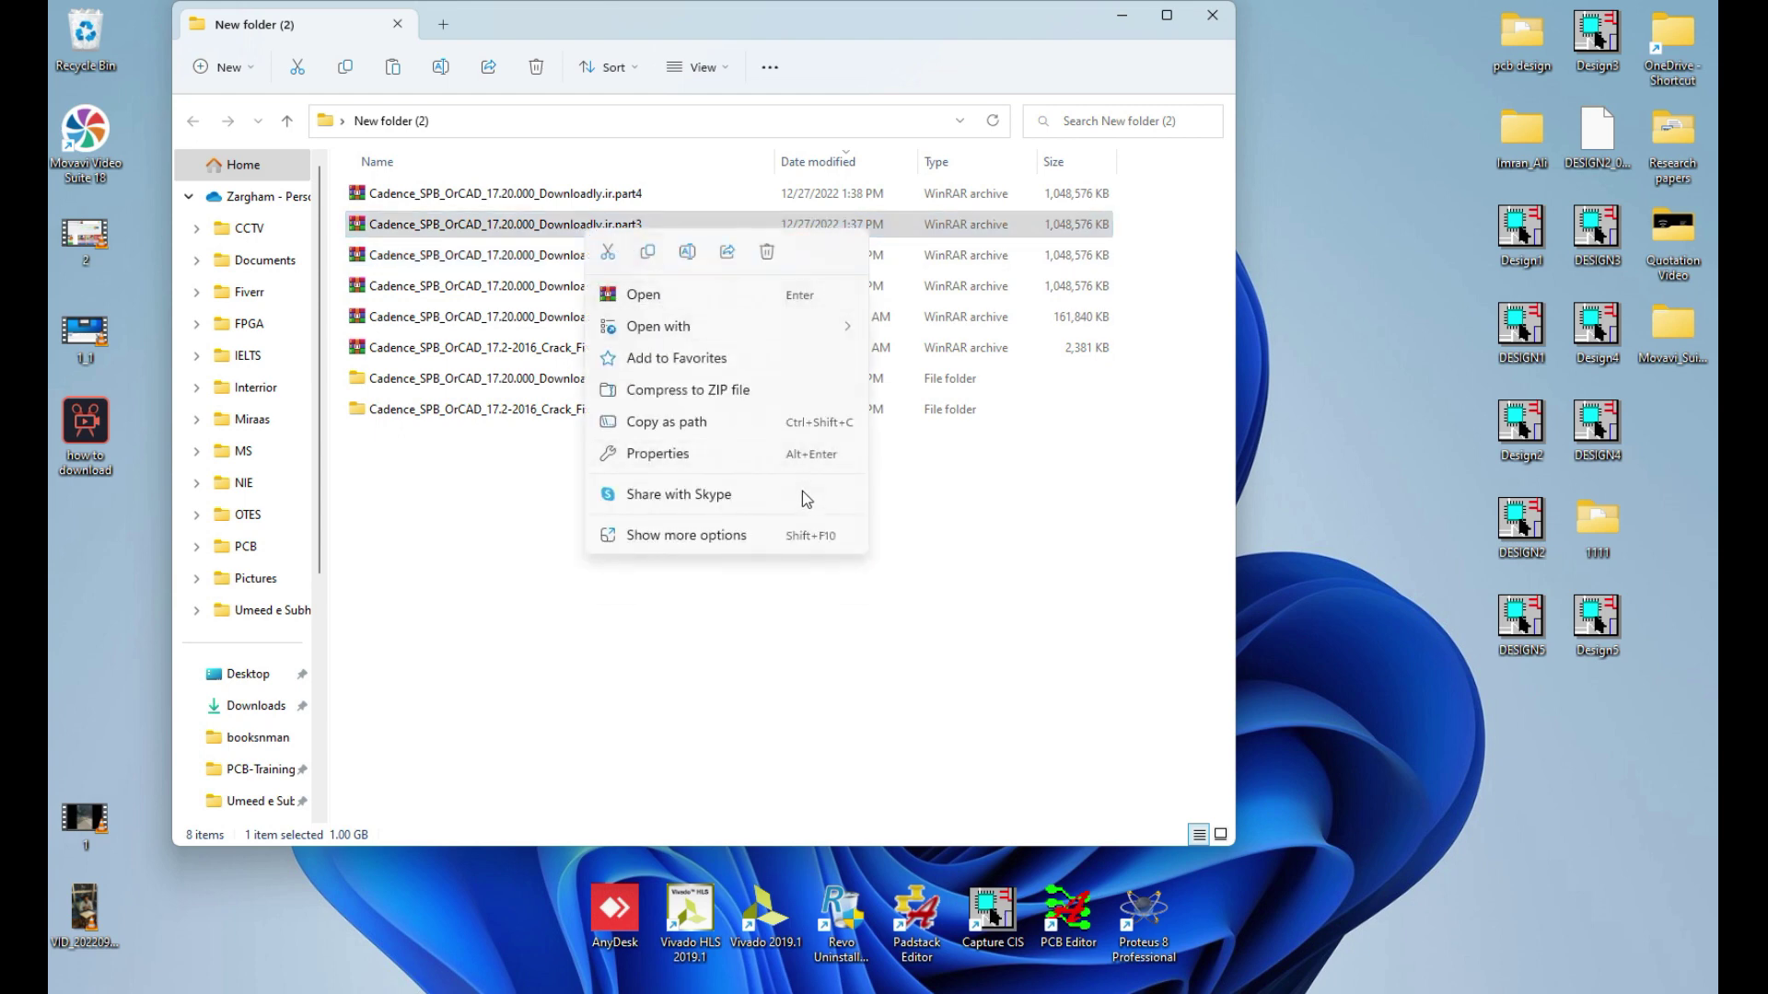
{"action": "left_click", "coordinate": [810, 534]}
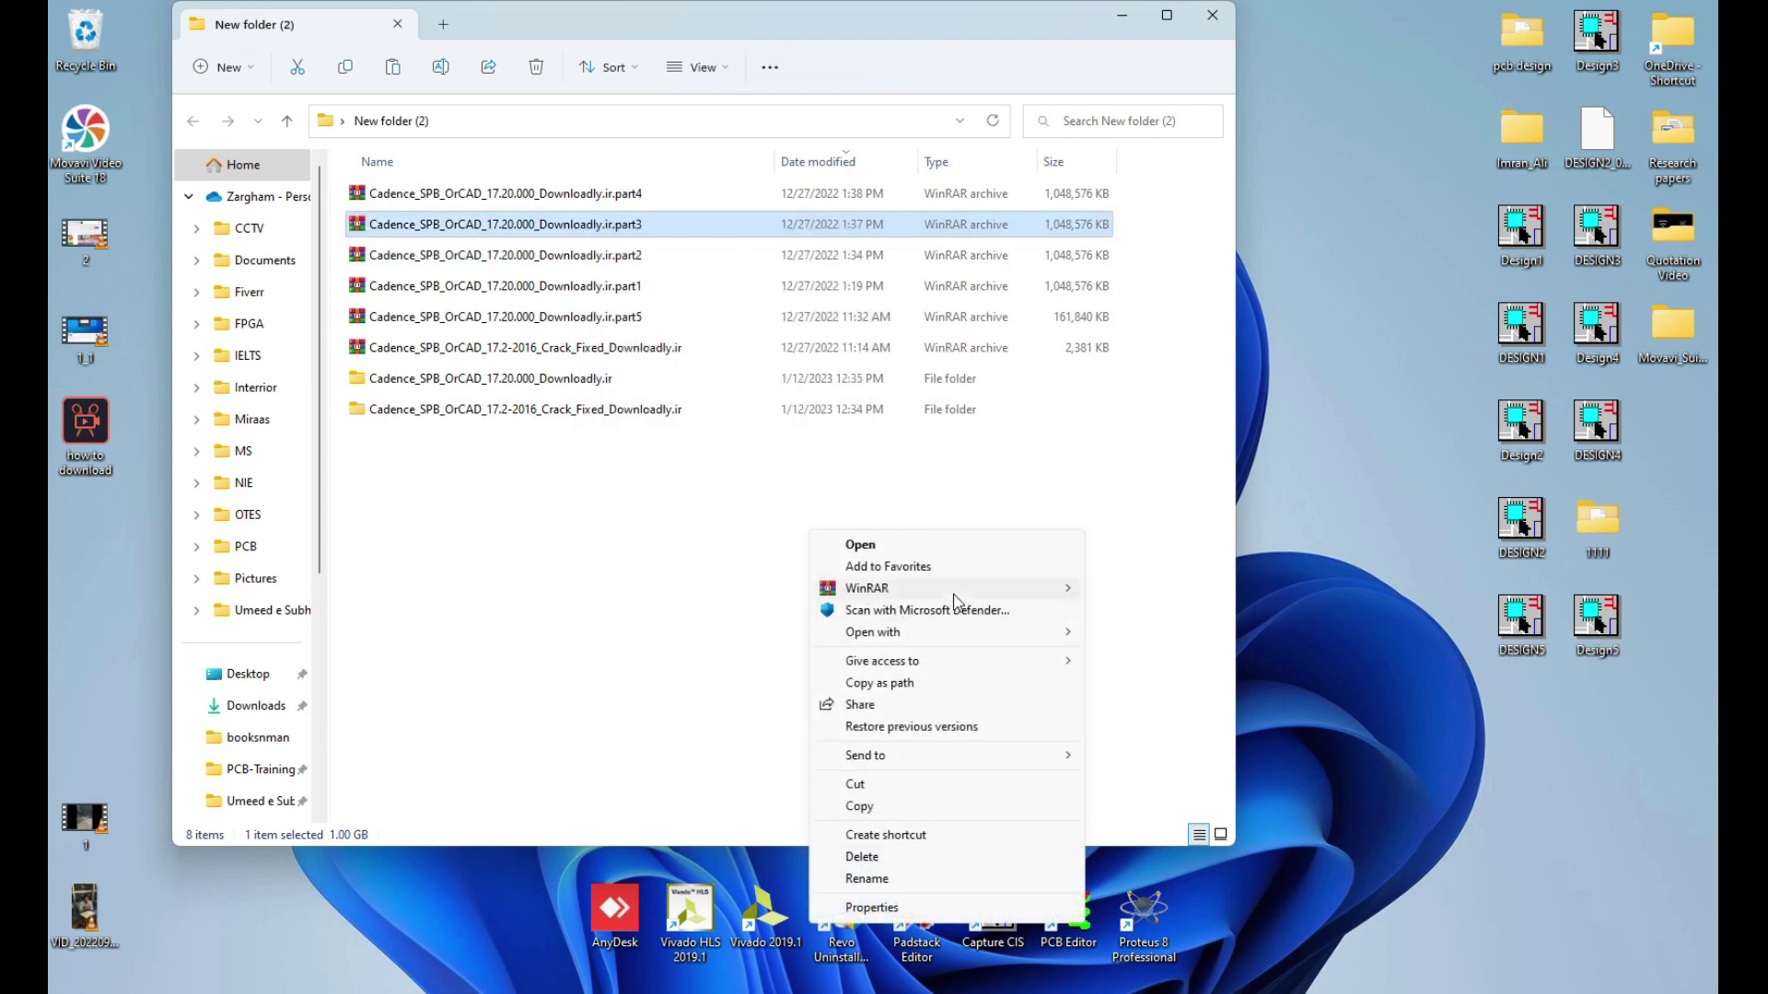
{"action": "mouse_move", "coordinate": [1031, 588]}
{"action": "left_click", "coordinate": [1124, 656]}
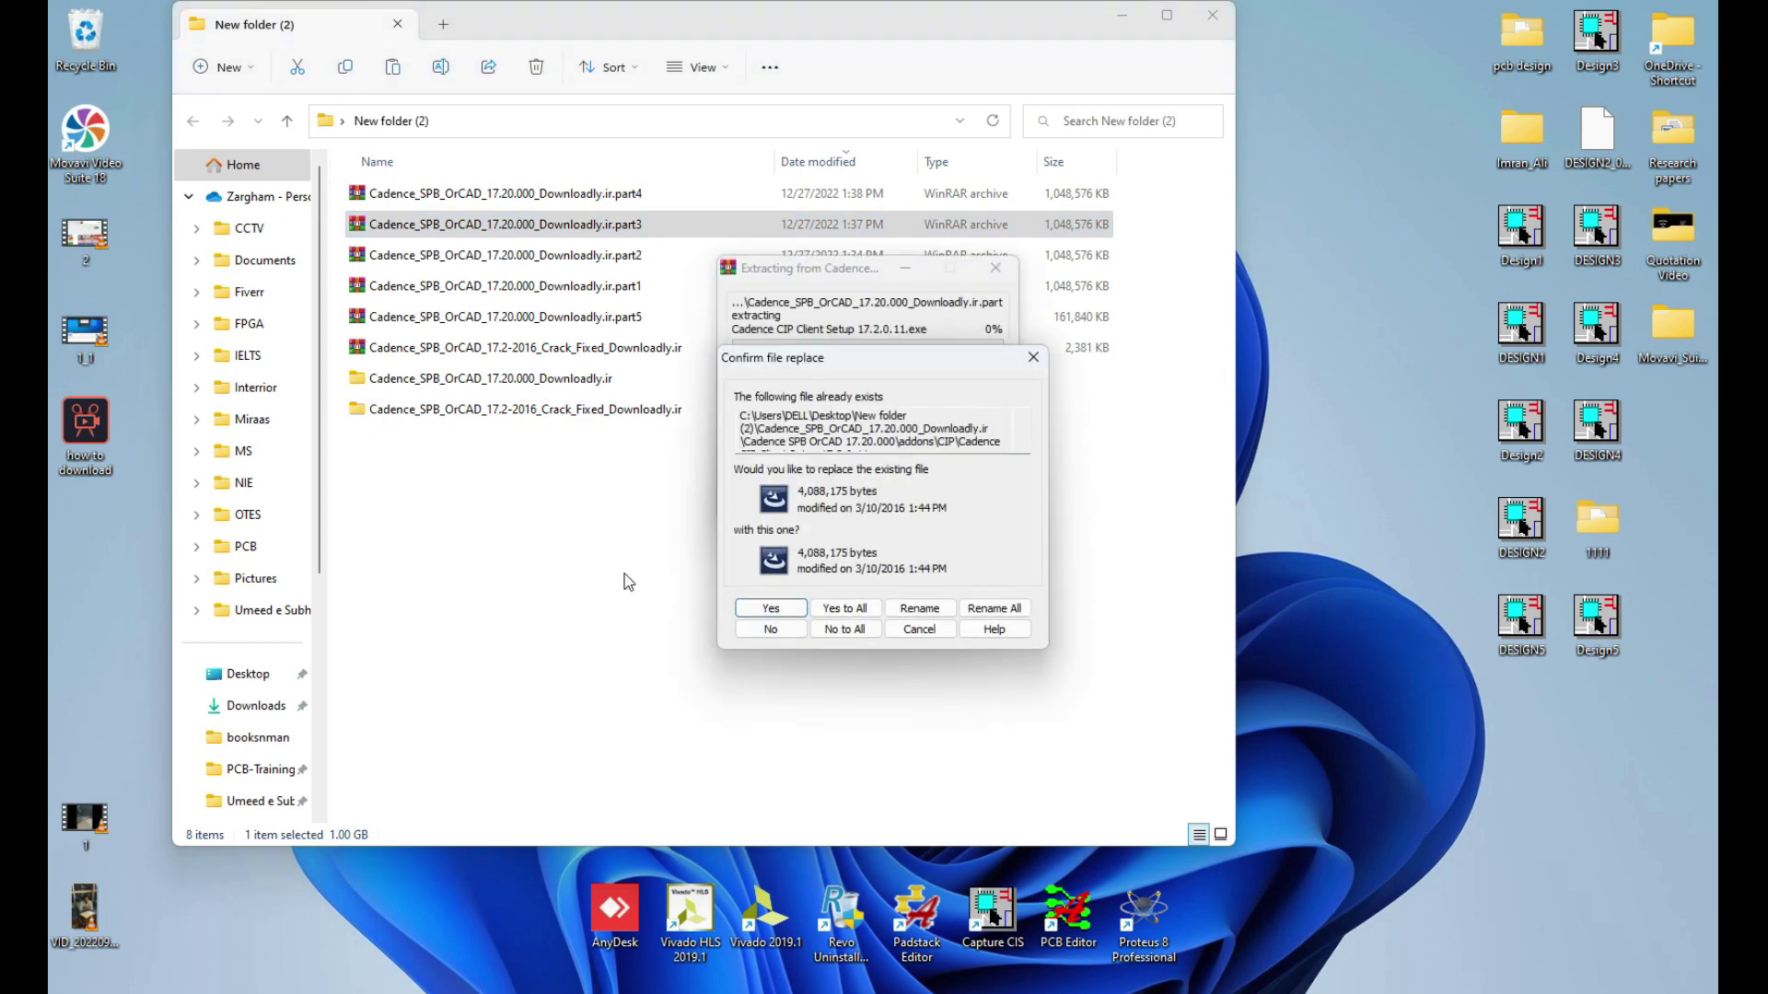
{"action": "left_click", "coordinate": [840, 610]}
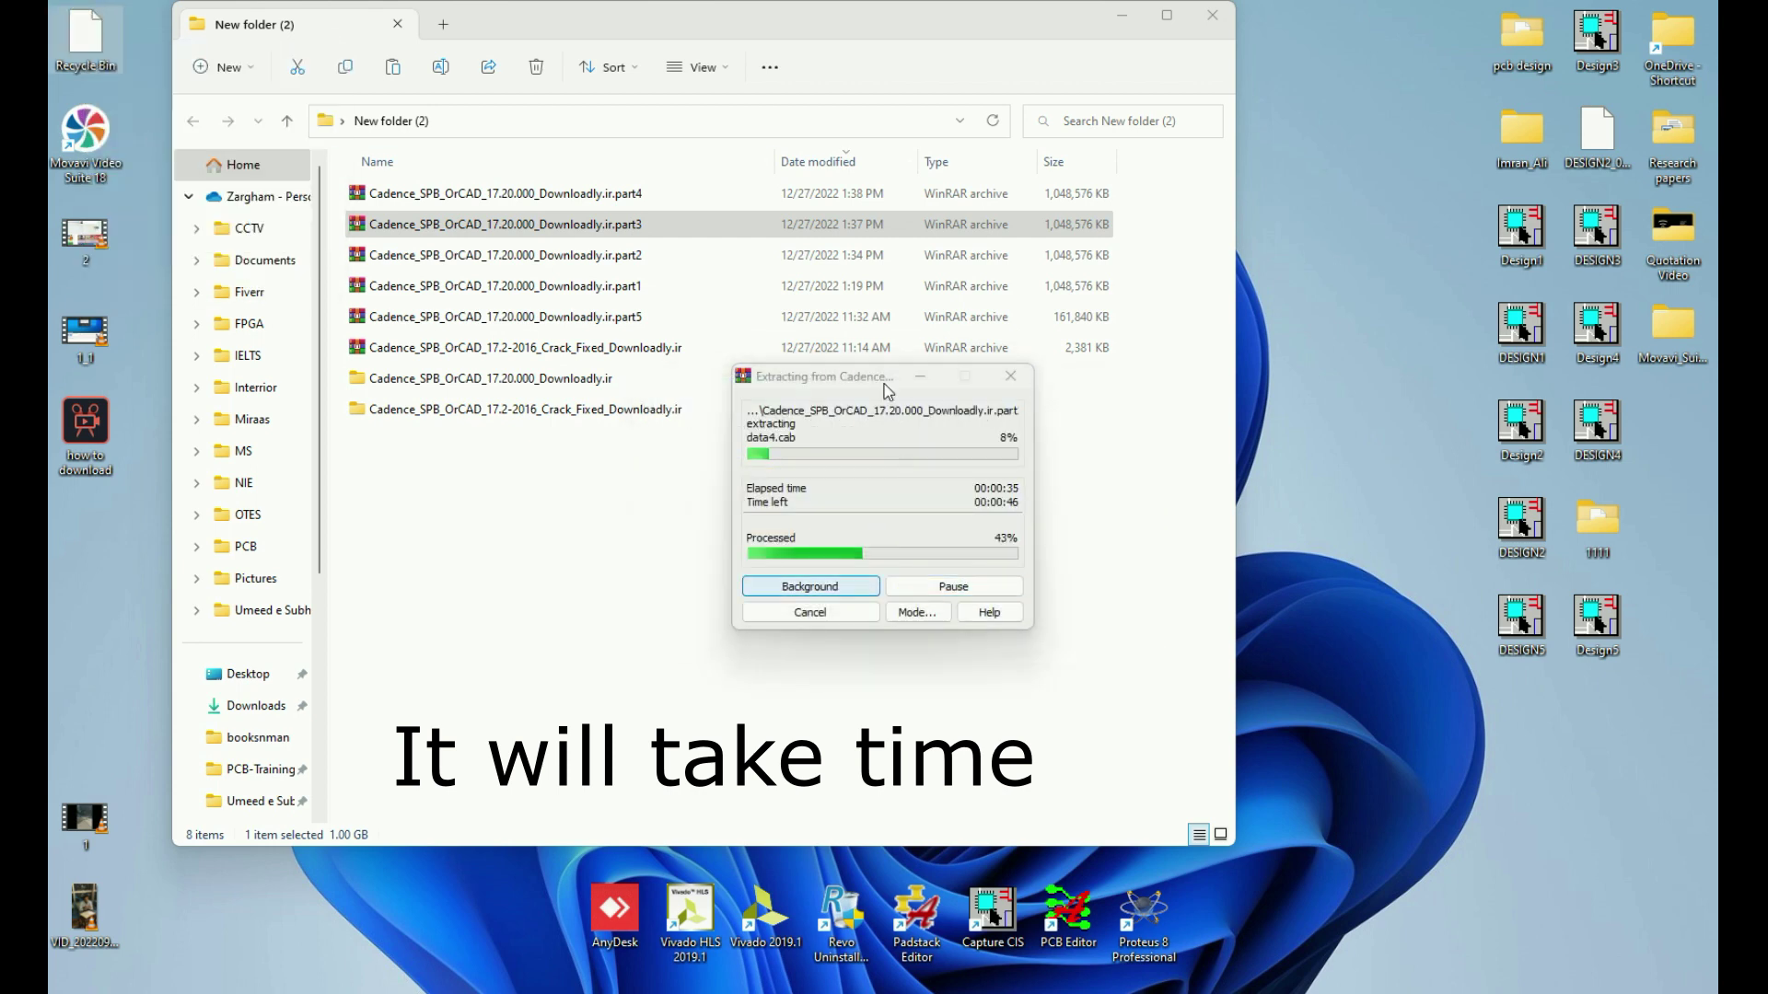
{"action": "left_click_drag", "start_coordinate": [892, 384], "coordinate": [853, 473]}
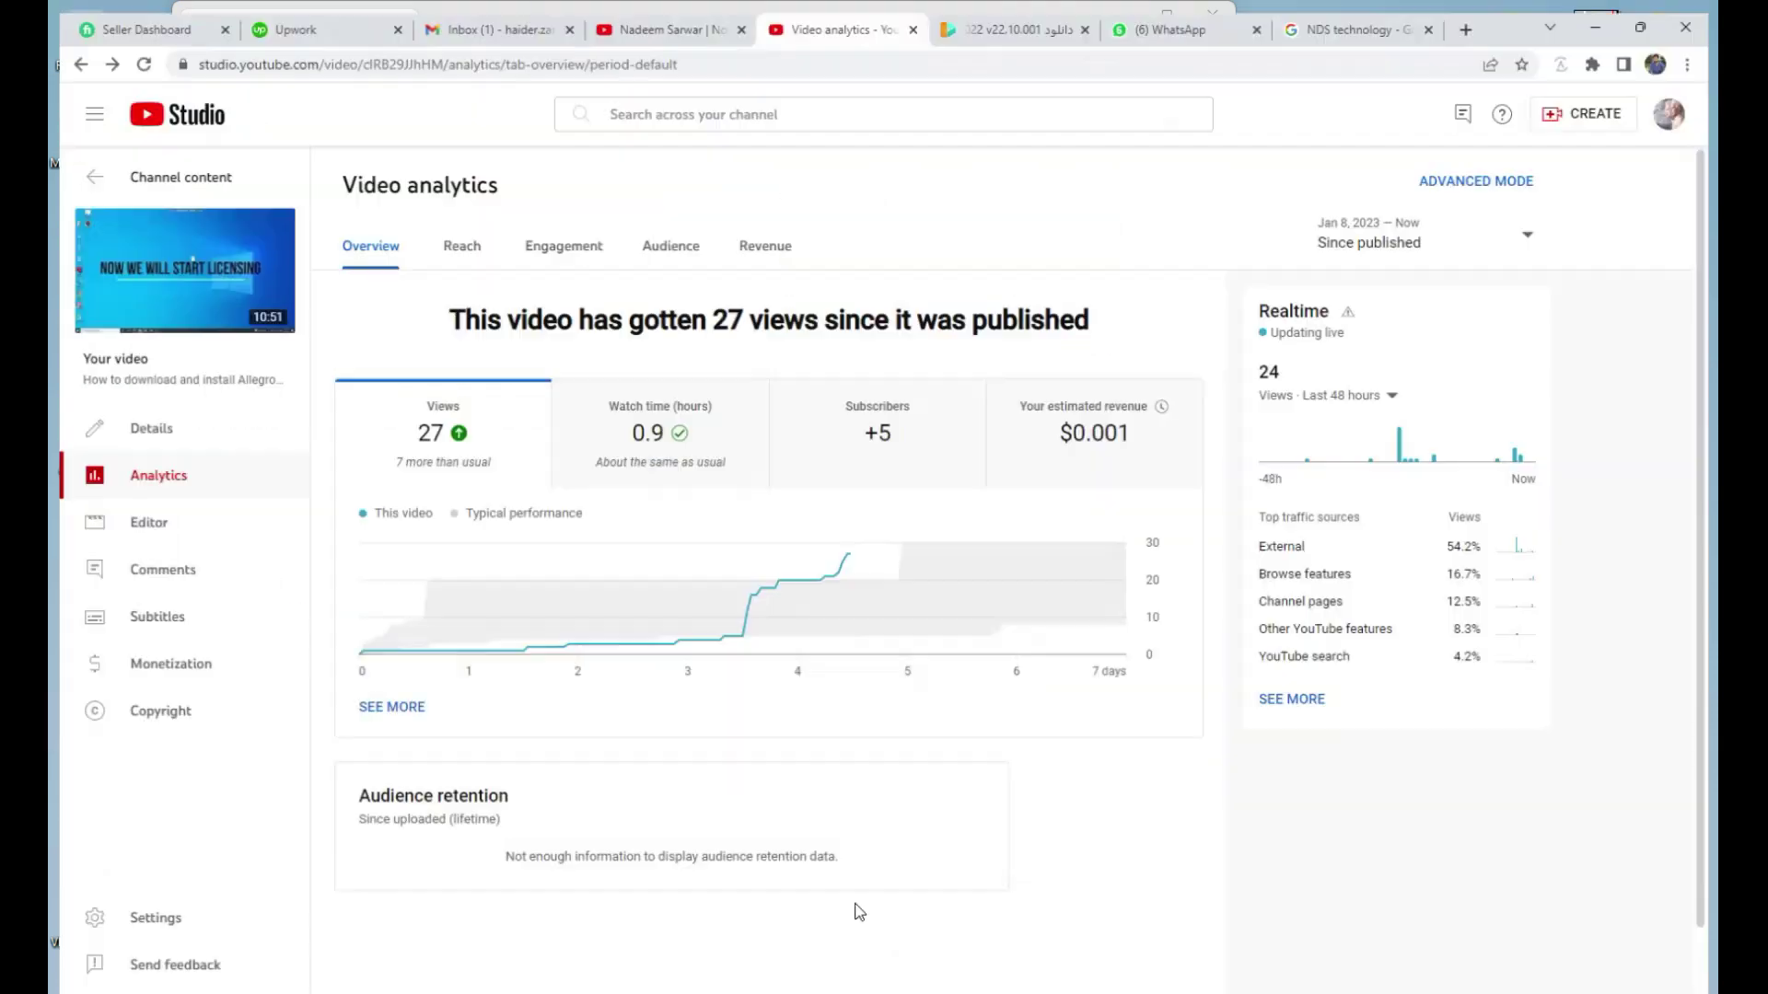
{"action": "left_click", "coordinate": [656, 16]}
{"action": "left_click", "coordinate": [493, 13]}
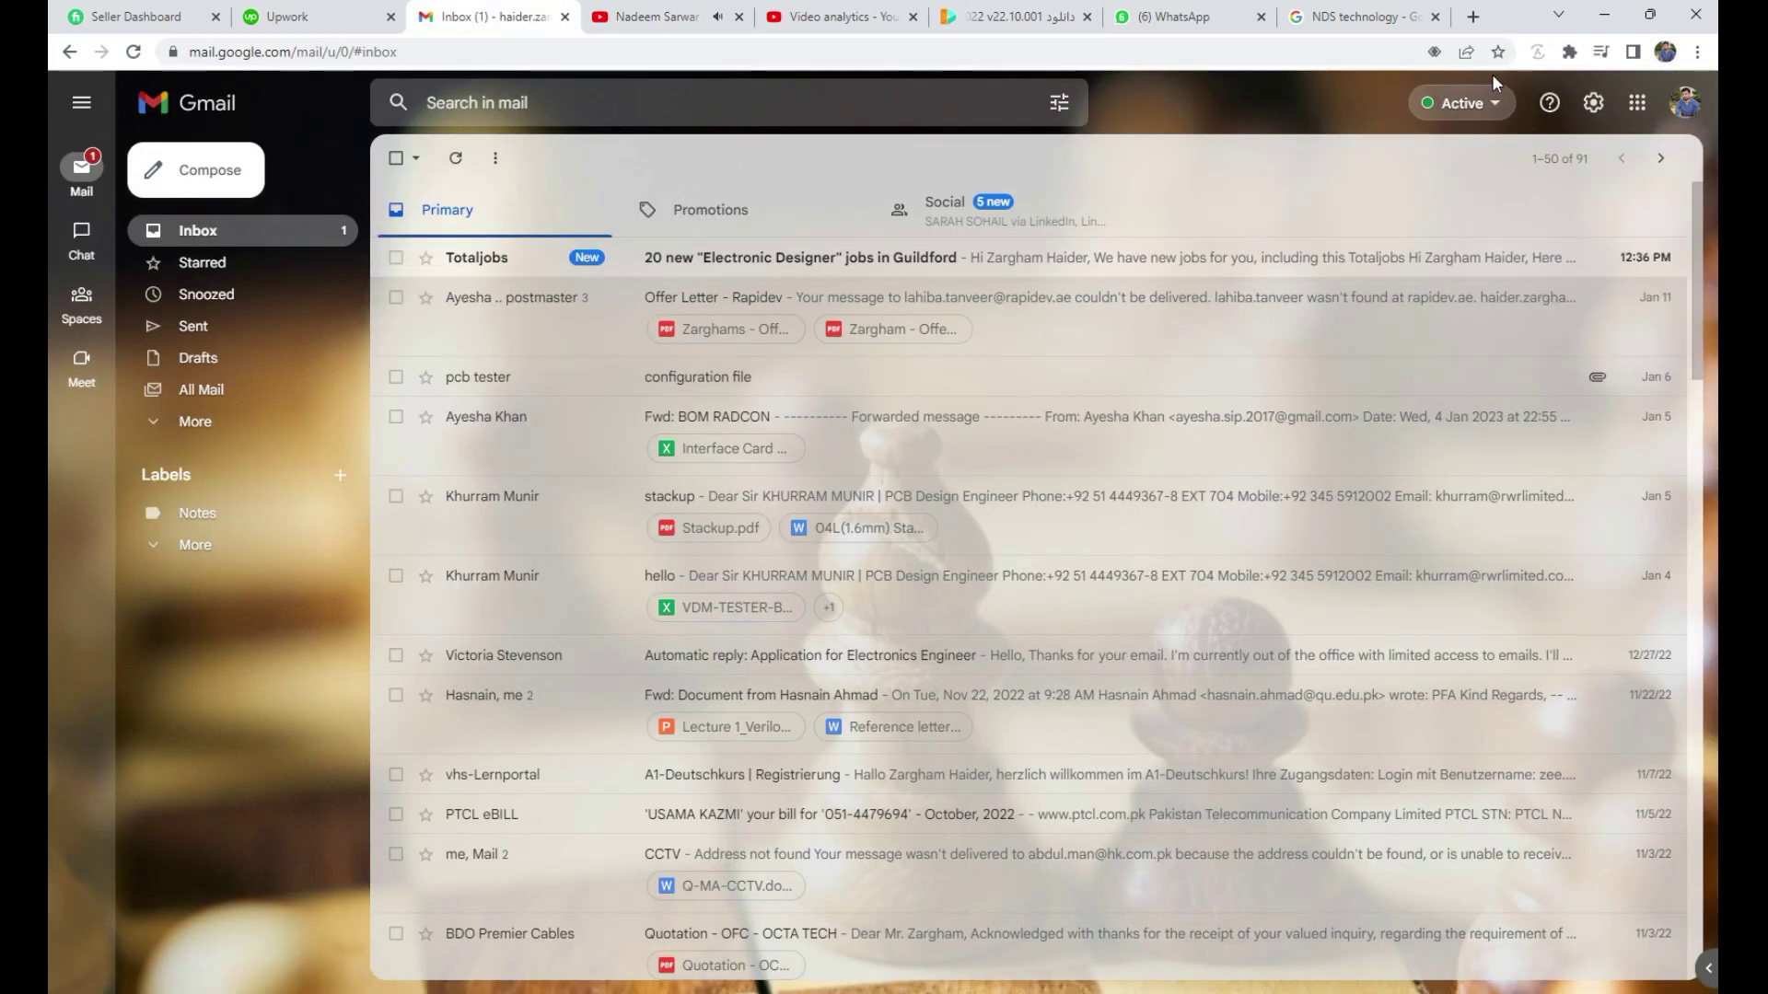
{"action": "left_click", "coordinate": [1349, 15]}
{"action": "left_click", "coordinate": [1603, 15]}
{"action": "left_click_drag", "start_coordinate": [735, 462], "coordinate": [722, 476]}
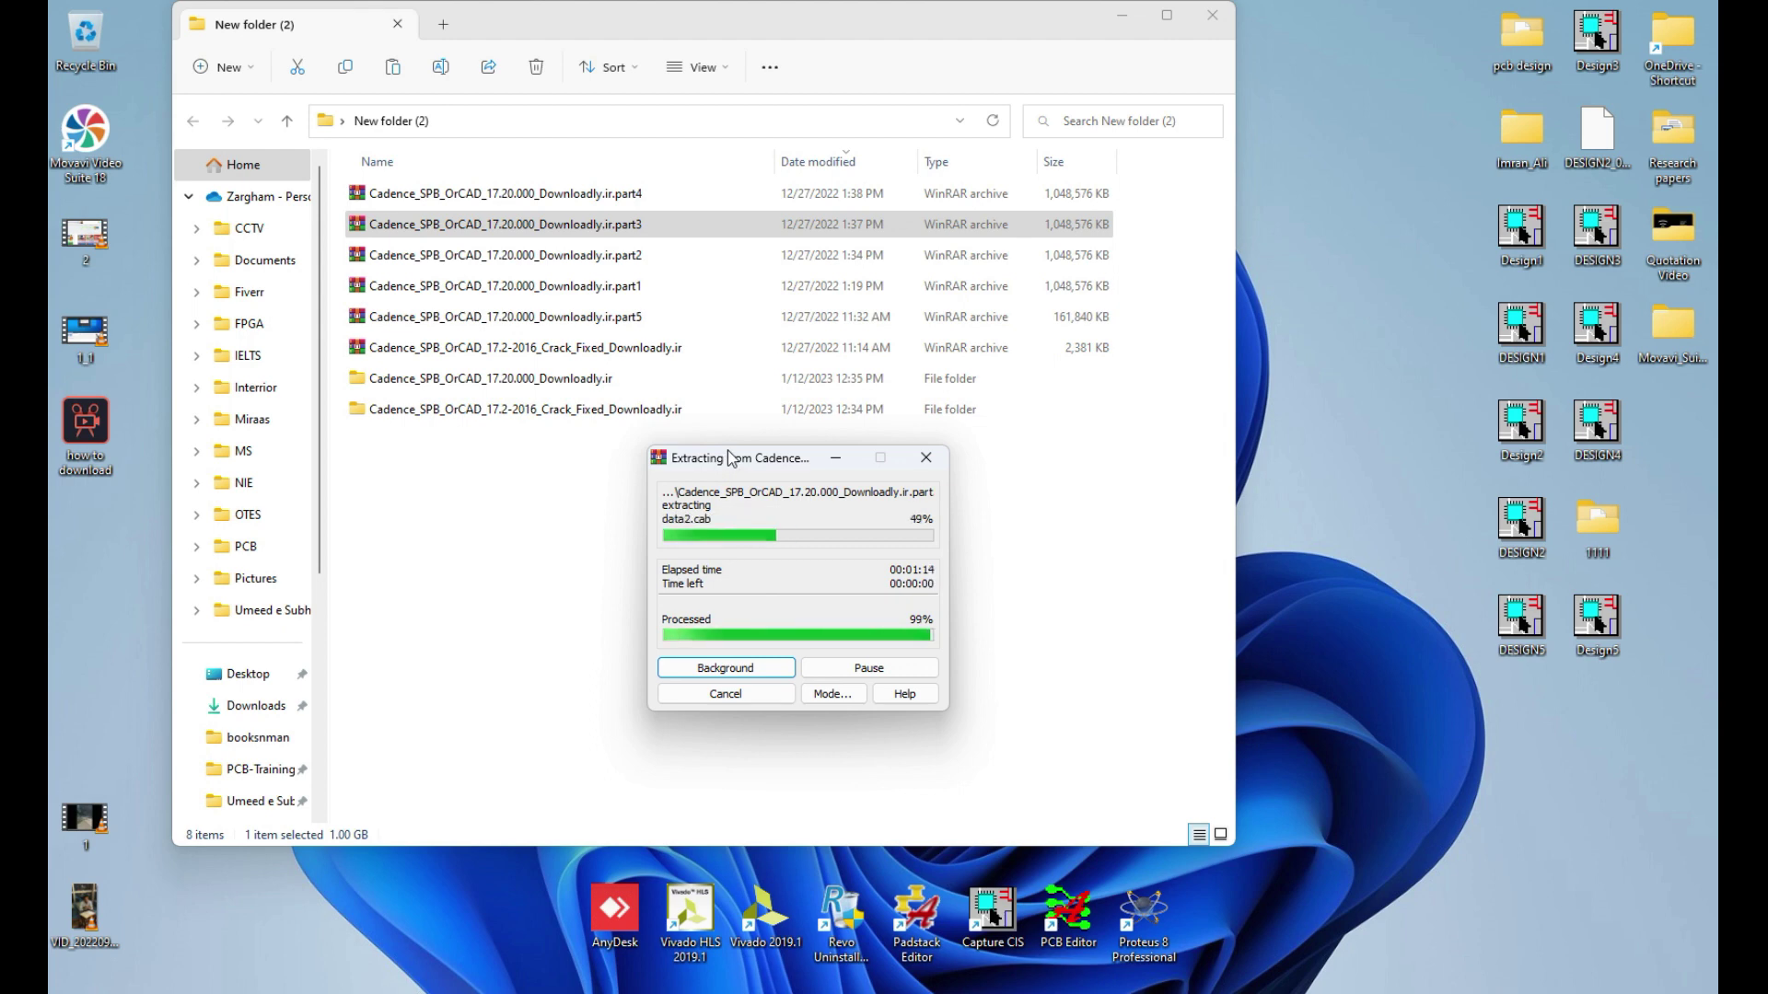
Extract the Cadence_SPB_OrCAD_17.20.000_Downloadly.ir.part4 archive with WinRAR into the same-named folder, replacing all existing files.
{"action": "right_click", "coordinate": [604, 201]}
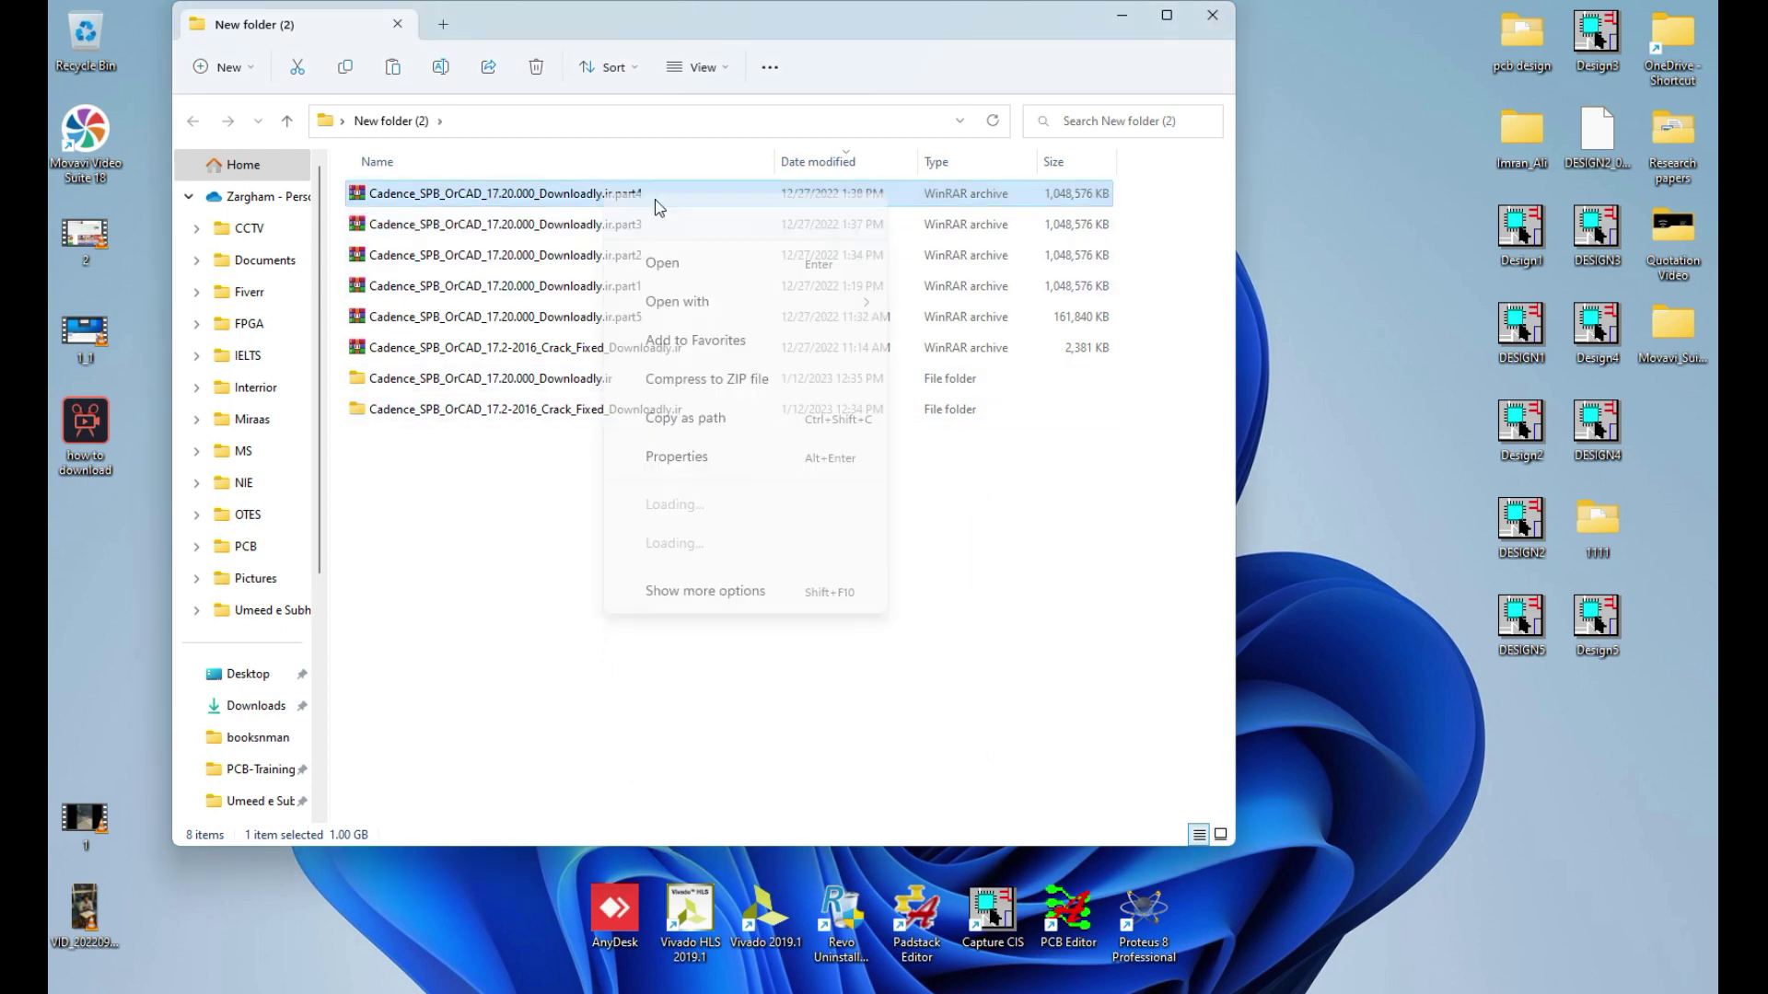
{"action": "left_click", "coordinate": [776, 500]}
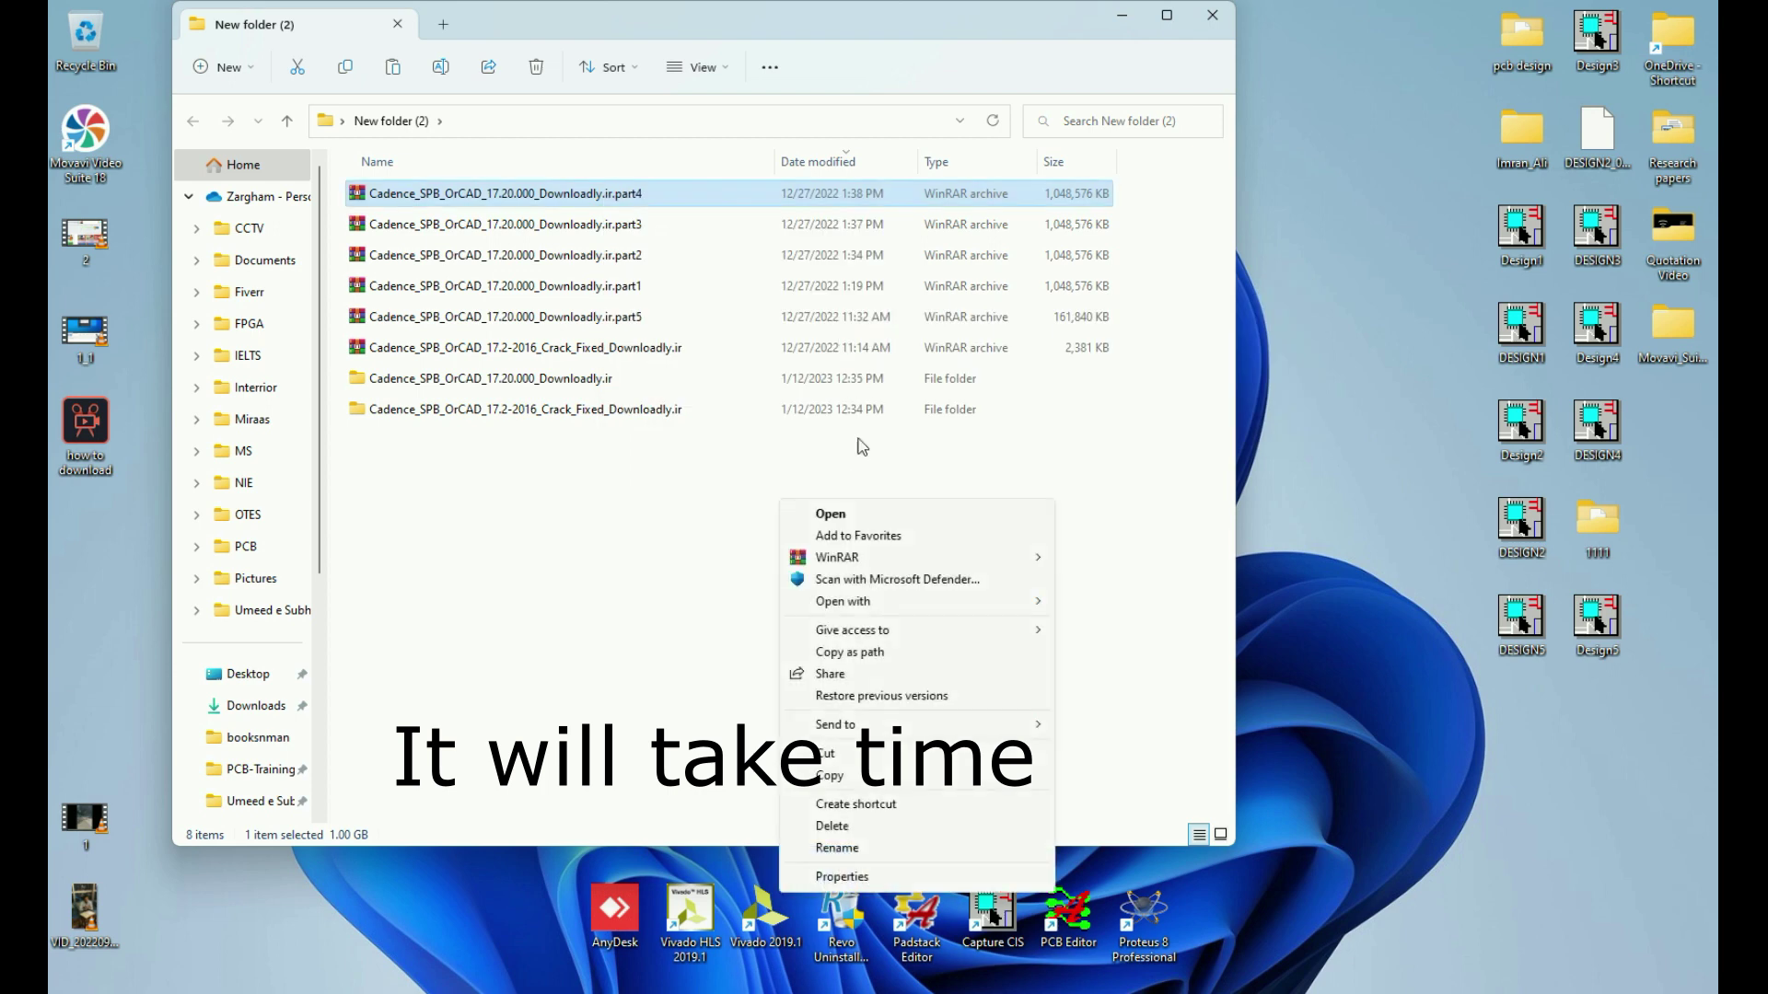
{"action": "mouse_move", "coordinate": [921, 557]}
{"action": "left_click", "coordinate": [1161, 627]}
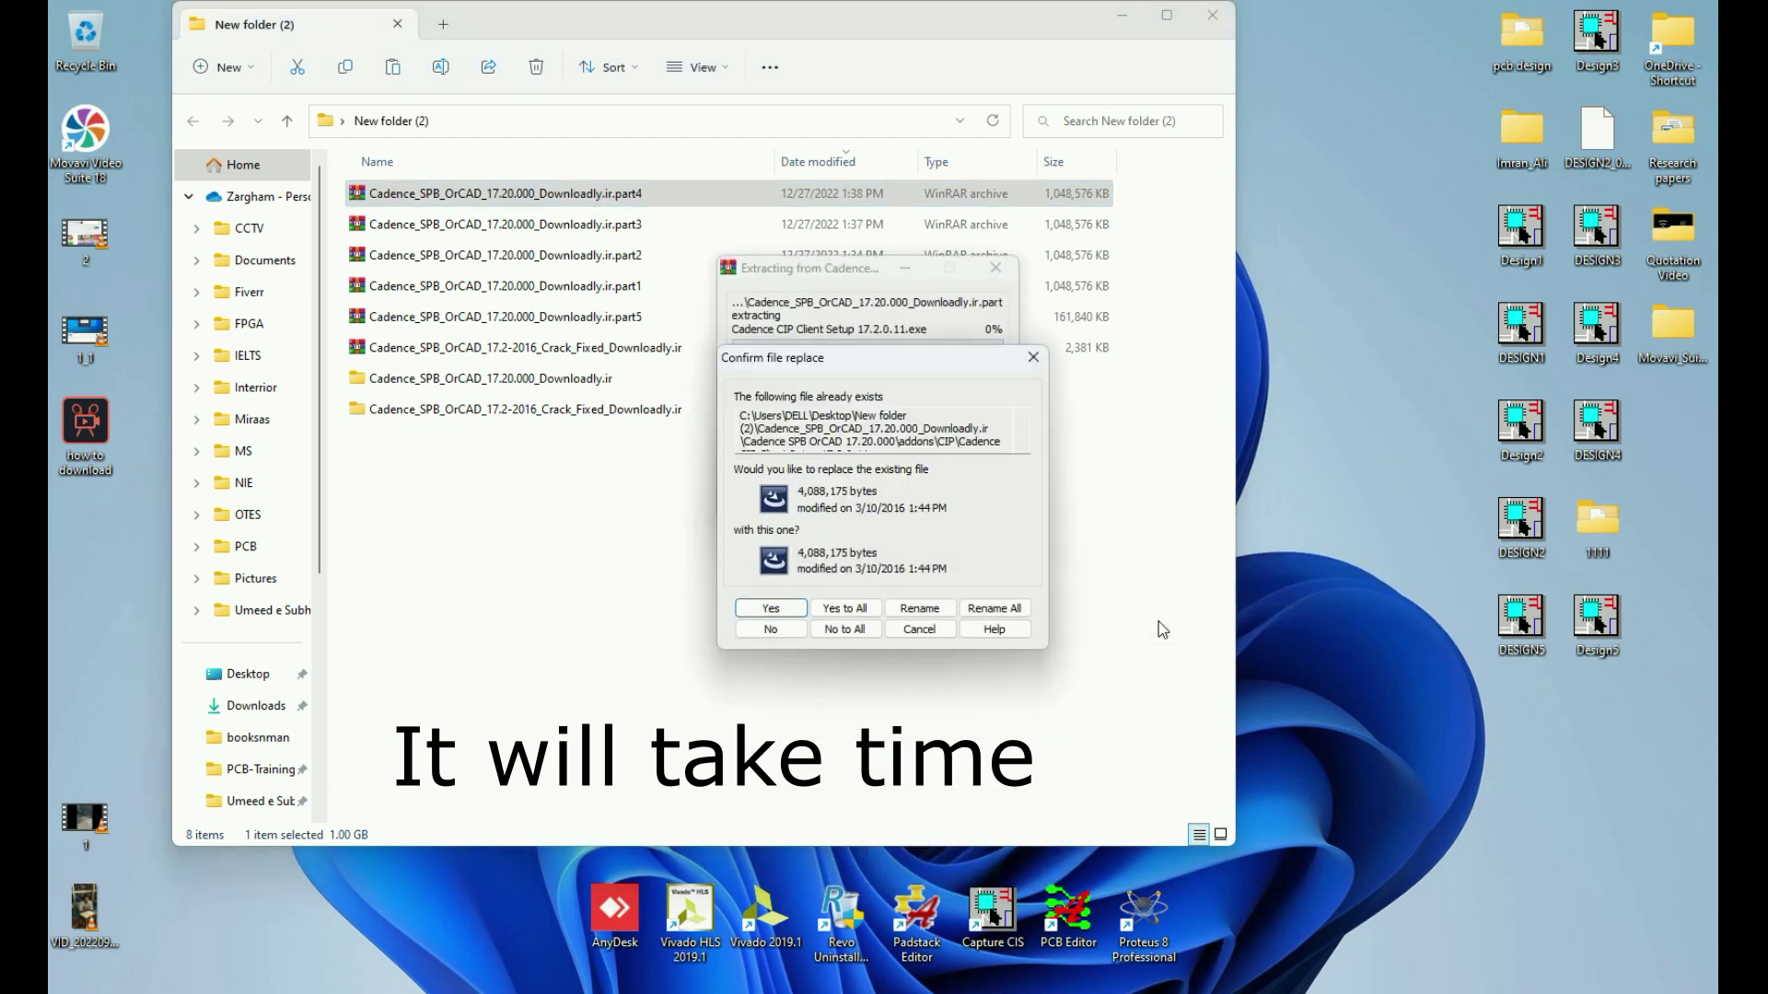
{"action": "left_click", "coordinate": [845, 608]}
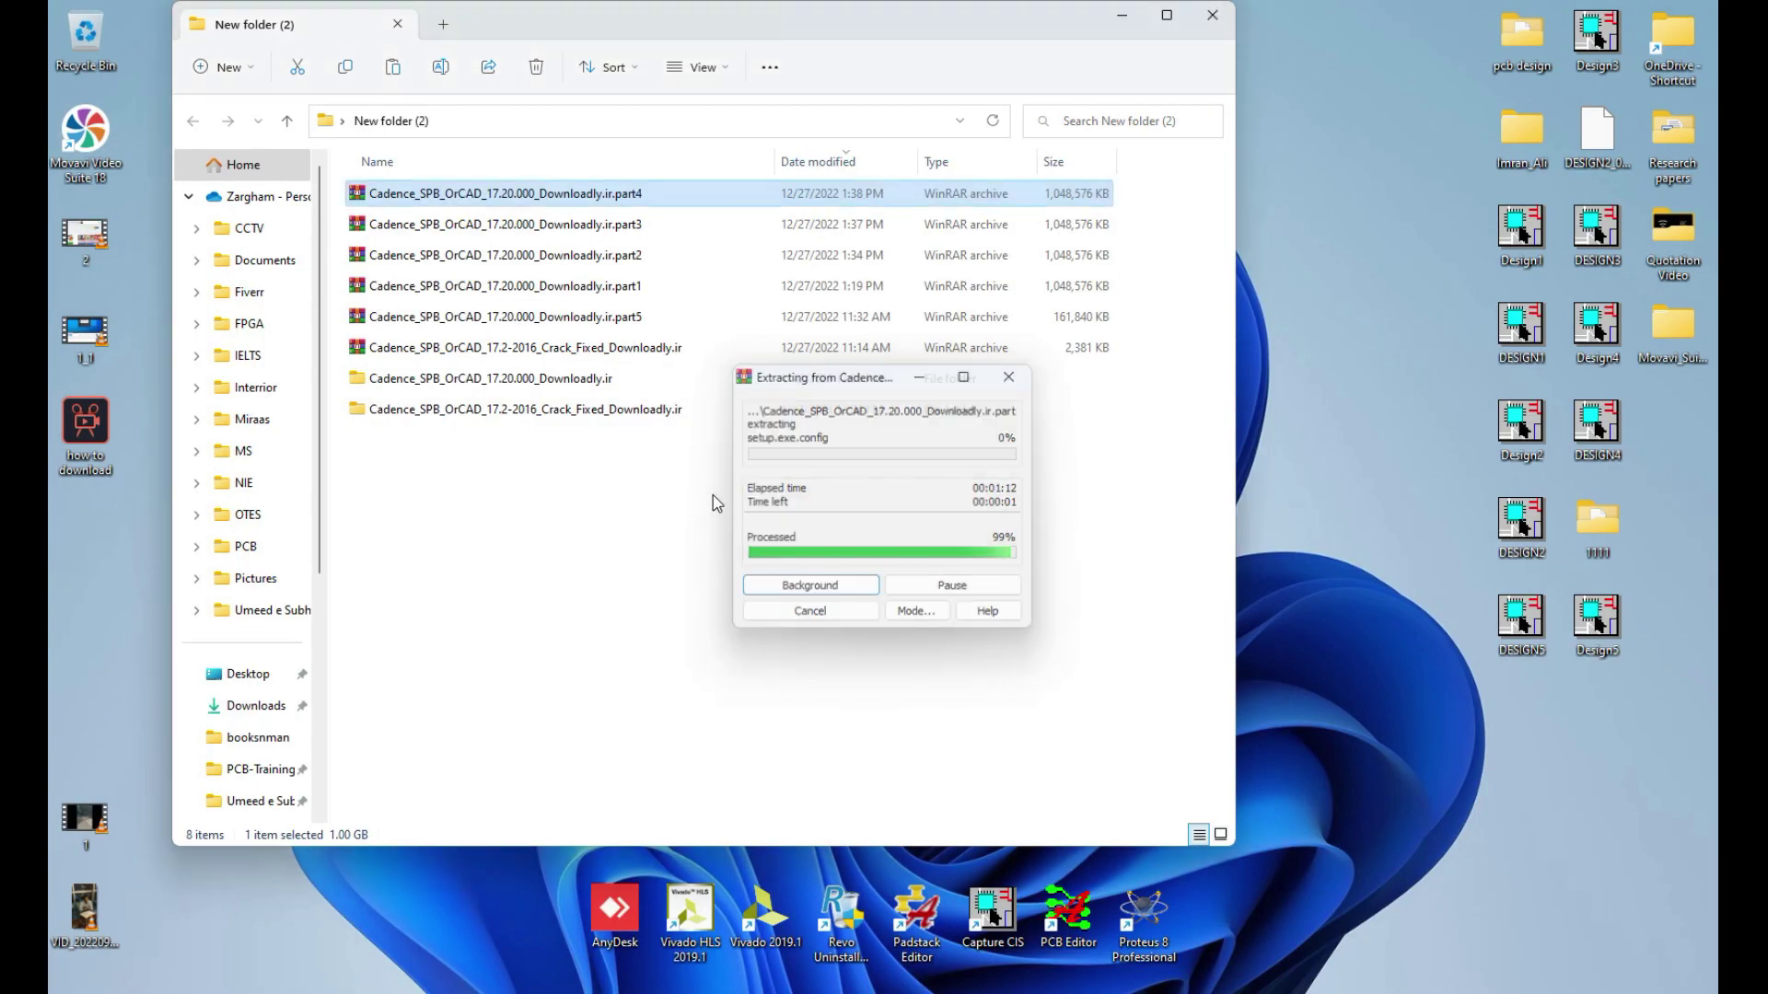
{"action": "left_click", "coordinate": [584, 567]}
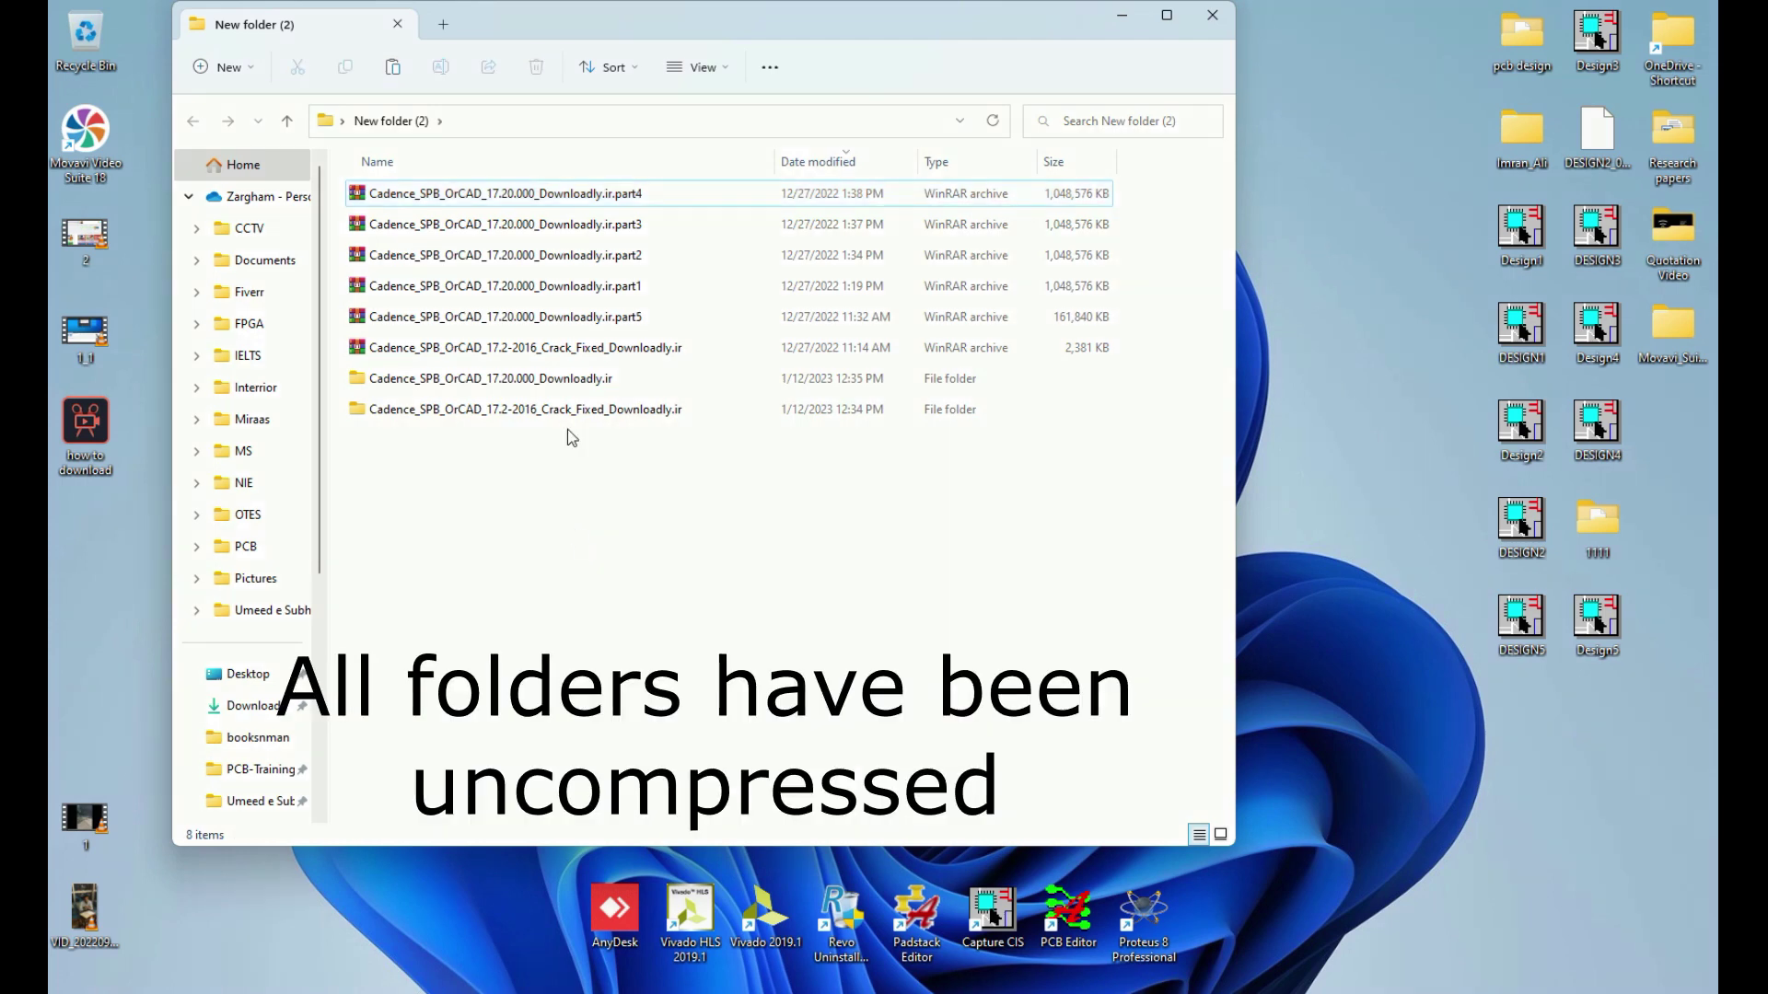
Examine the contents of the extracted Cadence SPB OrCAD 17.2-2016 Crack Fixed folder and return to New folder (2).
{"action": "left_click_drag", "start_coordinate": [488, 475], "coordinate": [544, 378]}
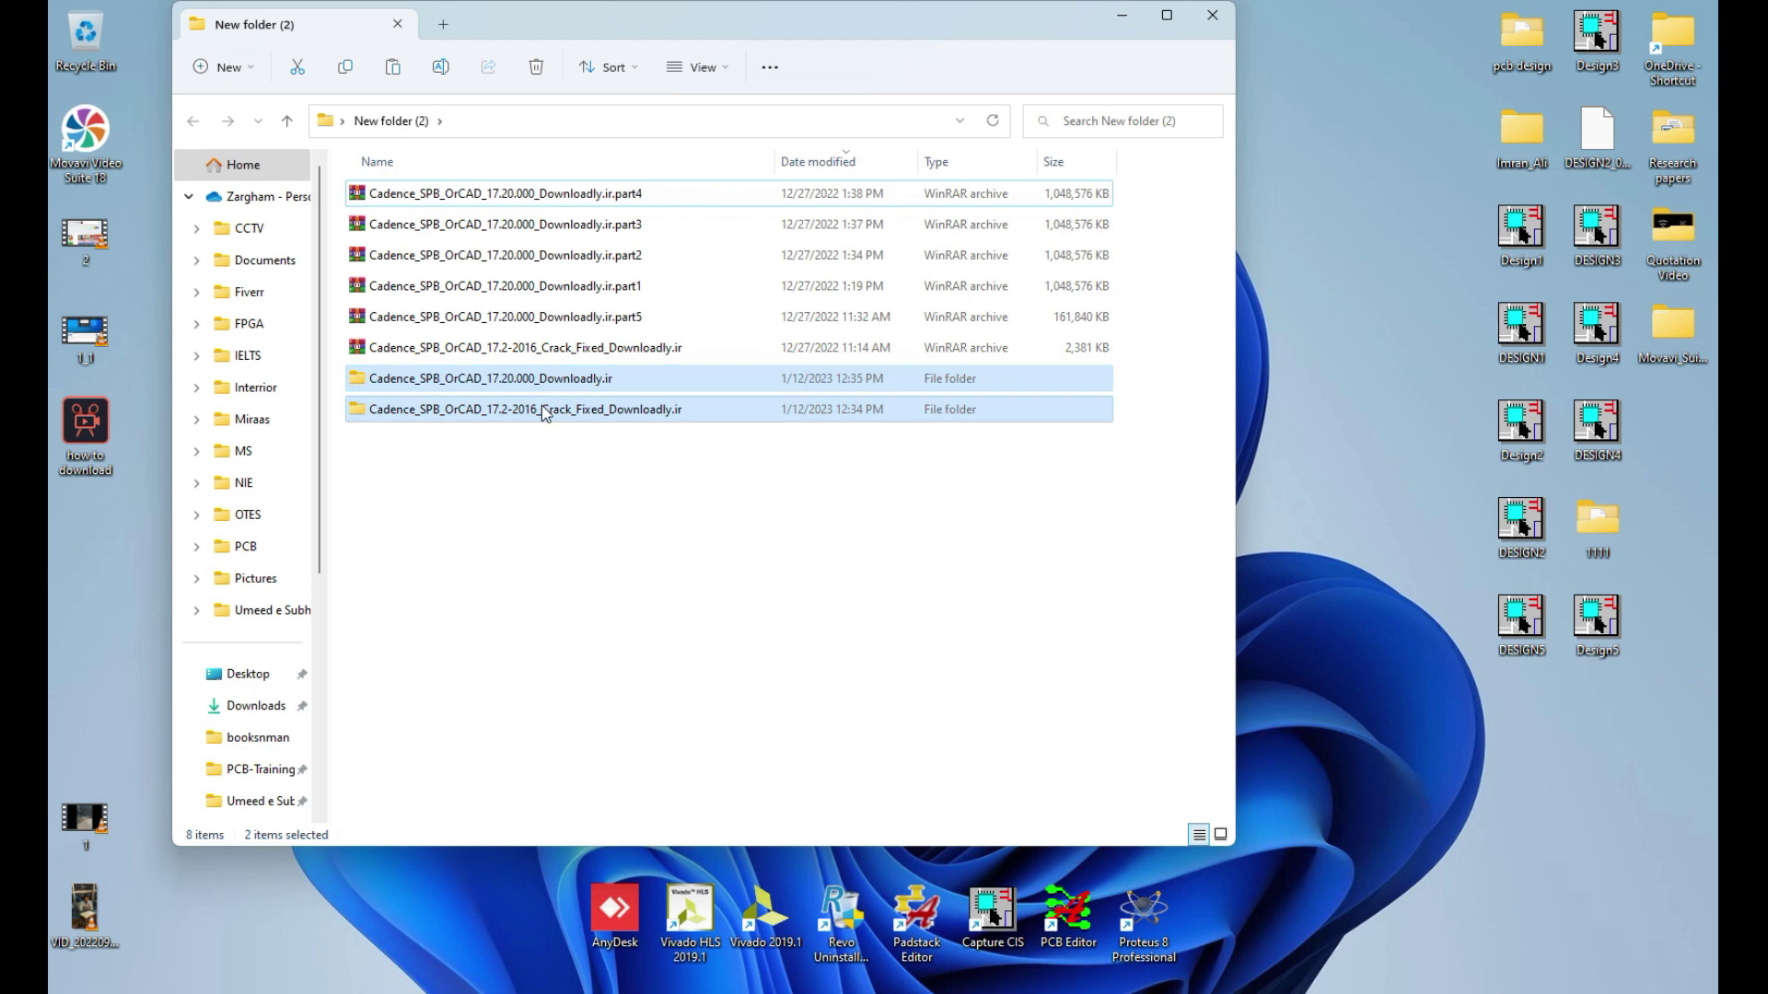
{"action": "double_click", "coordinate": [541, 406]}
{"action": "double_click", "coordinate": [521, 193]}
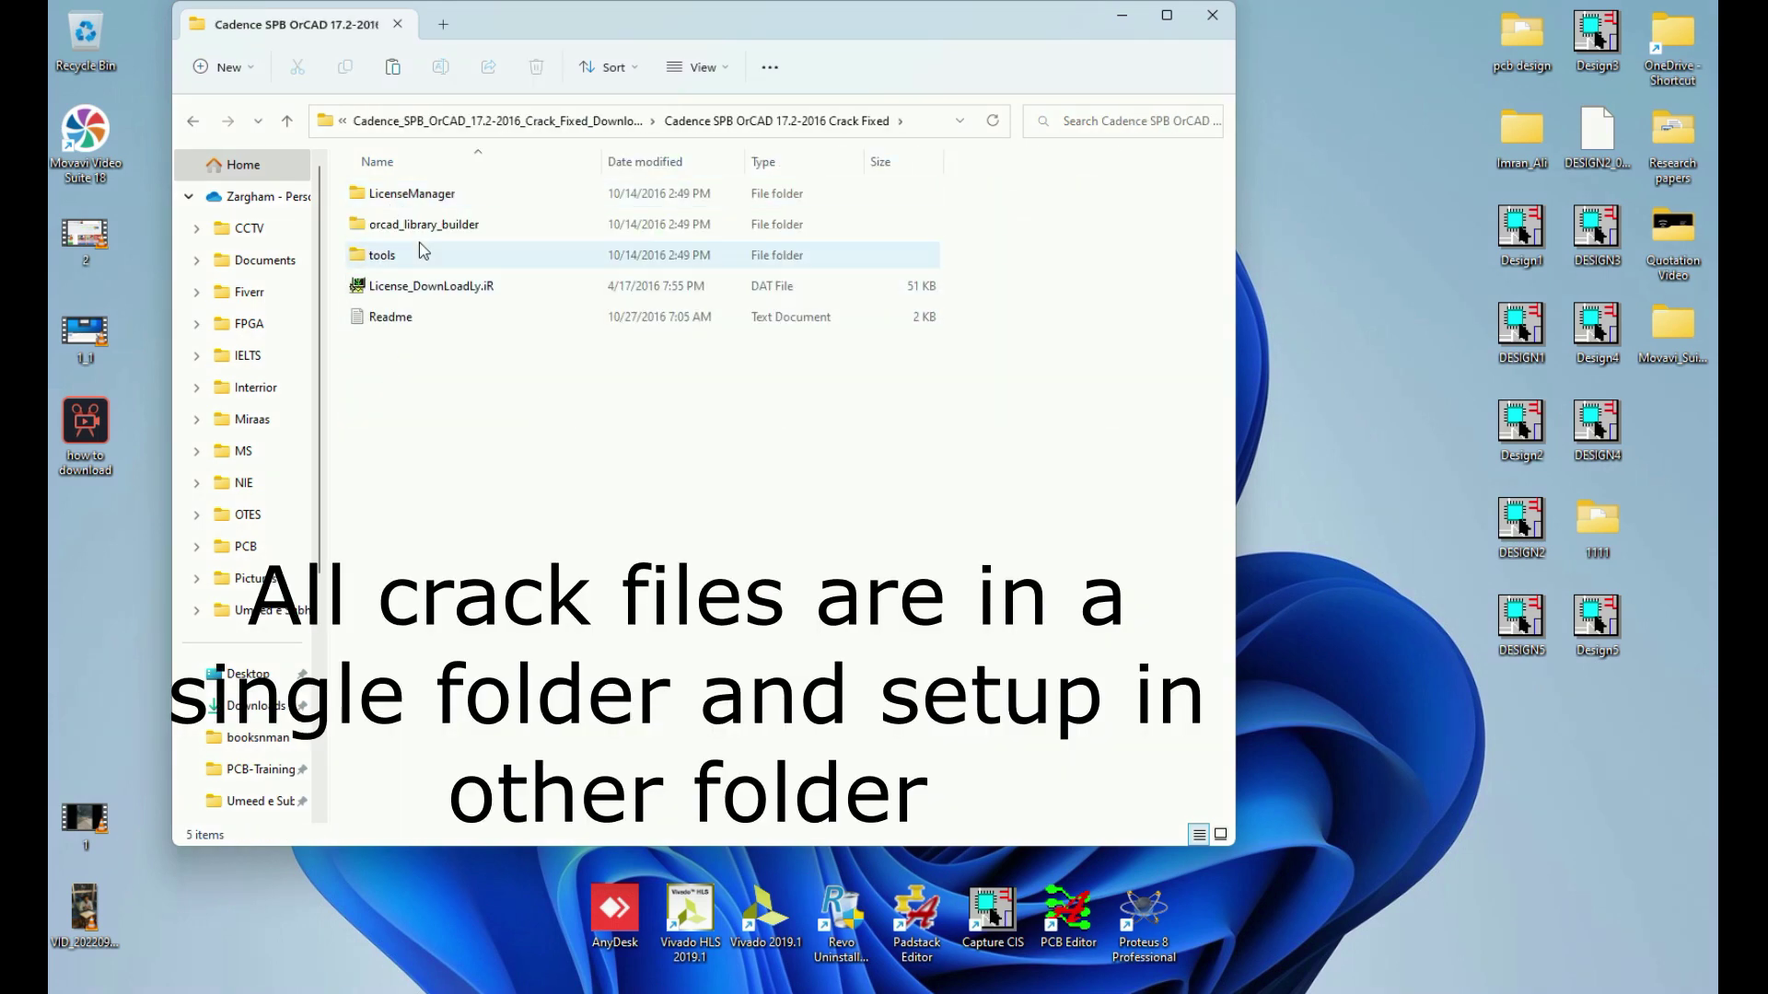
{"action": "left_click", "coordinate": [191, 122]}
{"action": "left_click", "coordinate": [191, 122]}
Examine the setup files in the extracted Cadence SPB OrCAD 17.20.000 folder and return to New folder (2).
{"action": "left_click", "coordinate": [438, 378]}
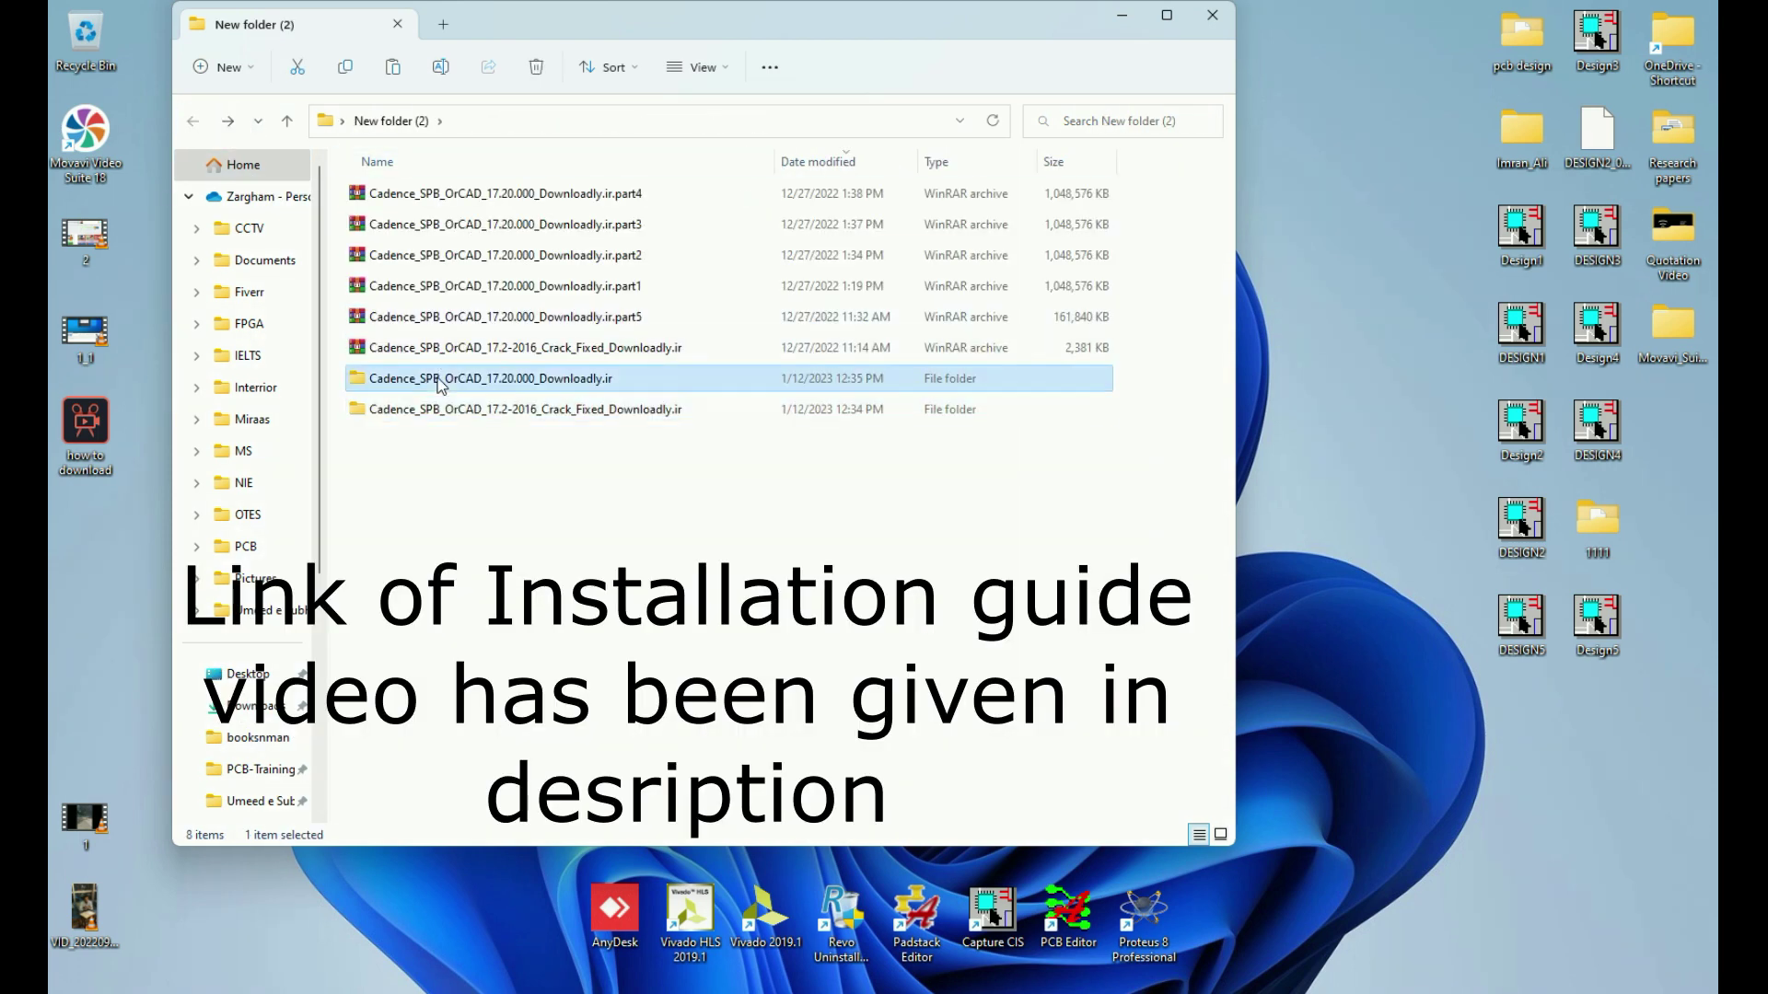
{"action": "double_click", "coordinate": [439, 377]}
{"action": "double_click", "coordinate": [460, 195]}
{"action": "left_click", "coordinate": [432, 377]}
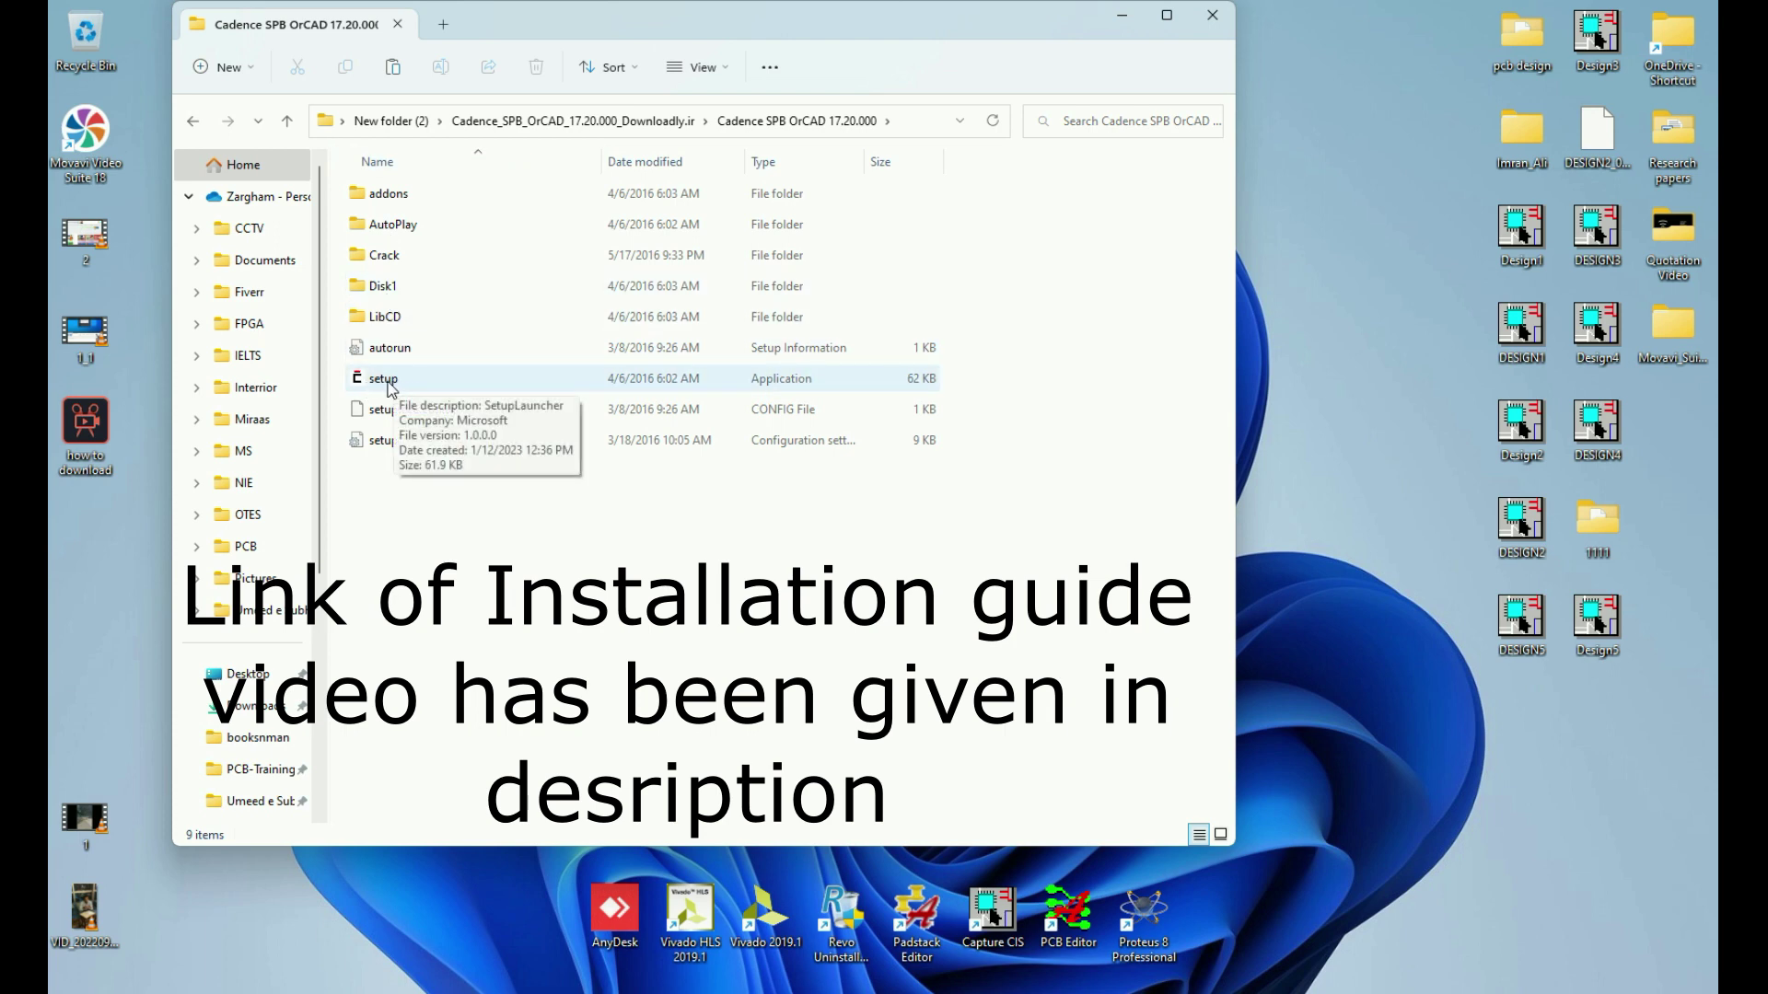
{"action": "left_click", "coordinate": [193, 122]}
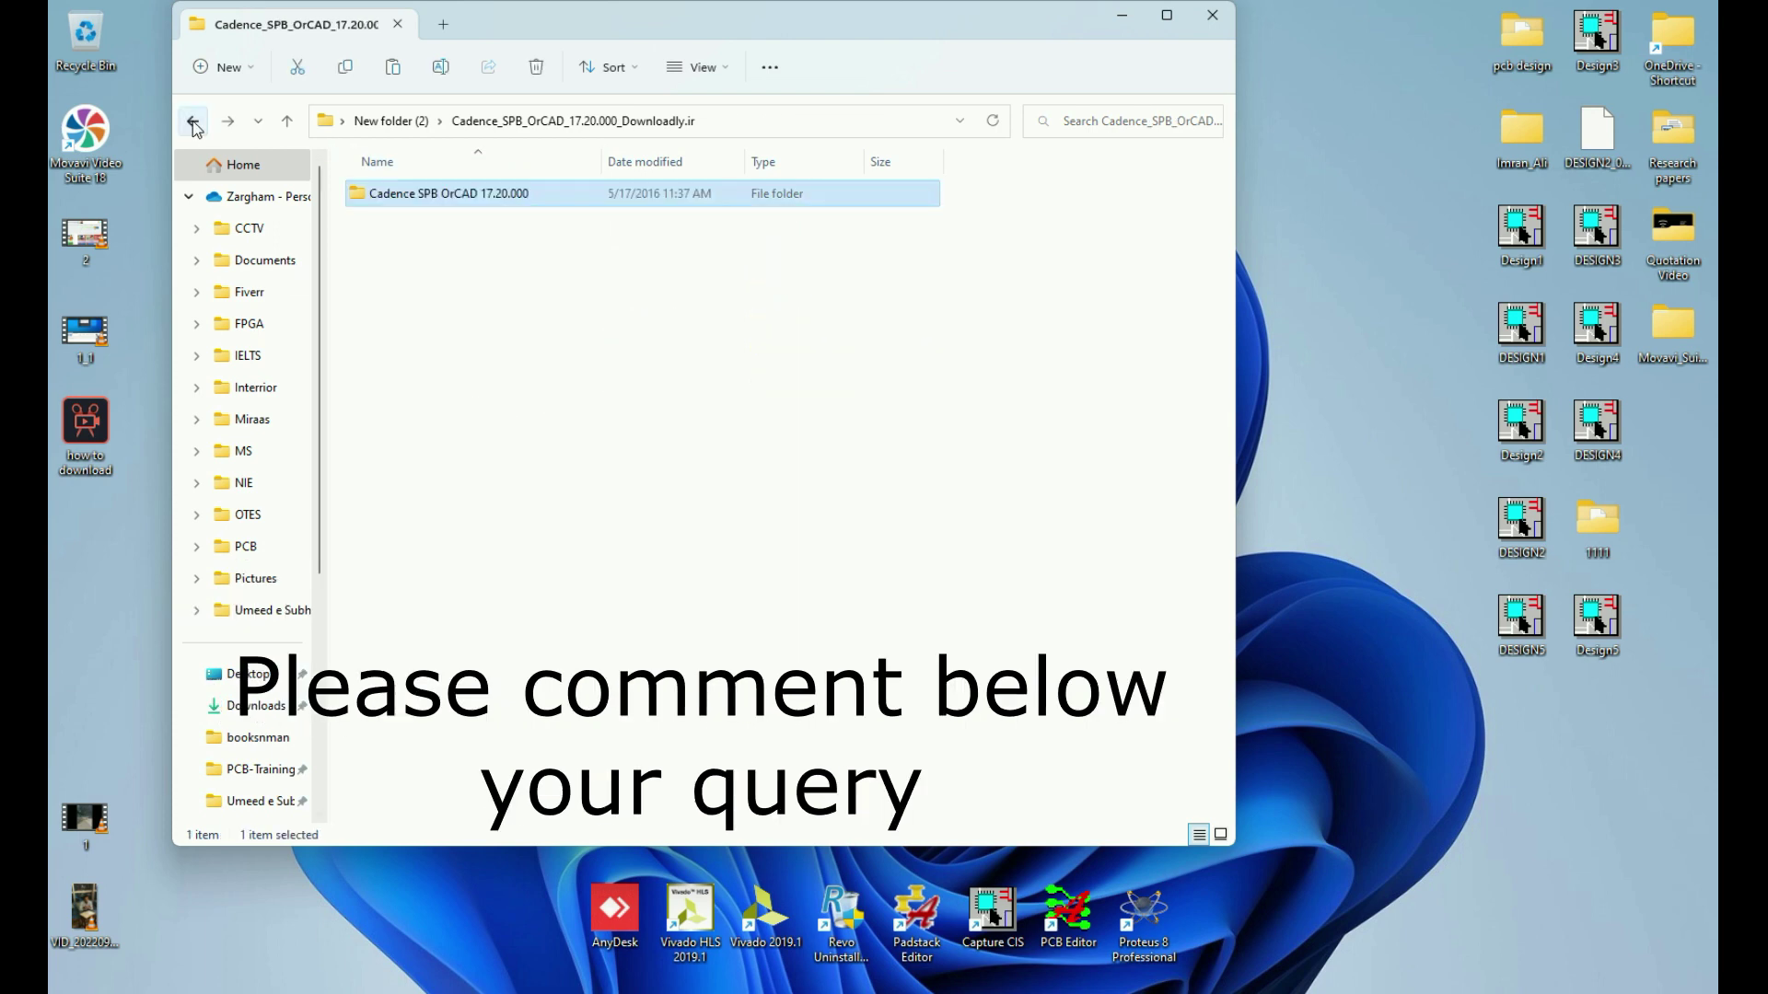
{"action": "left_click", "coordinate": [204, 121]}
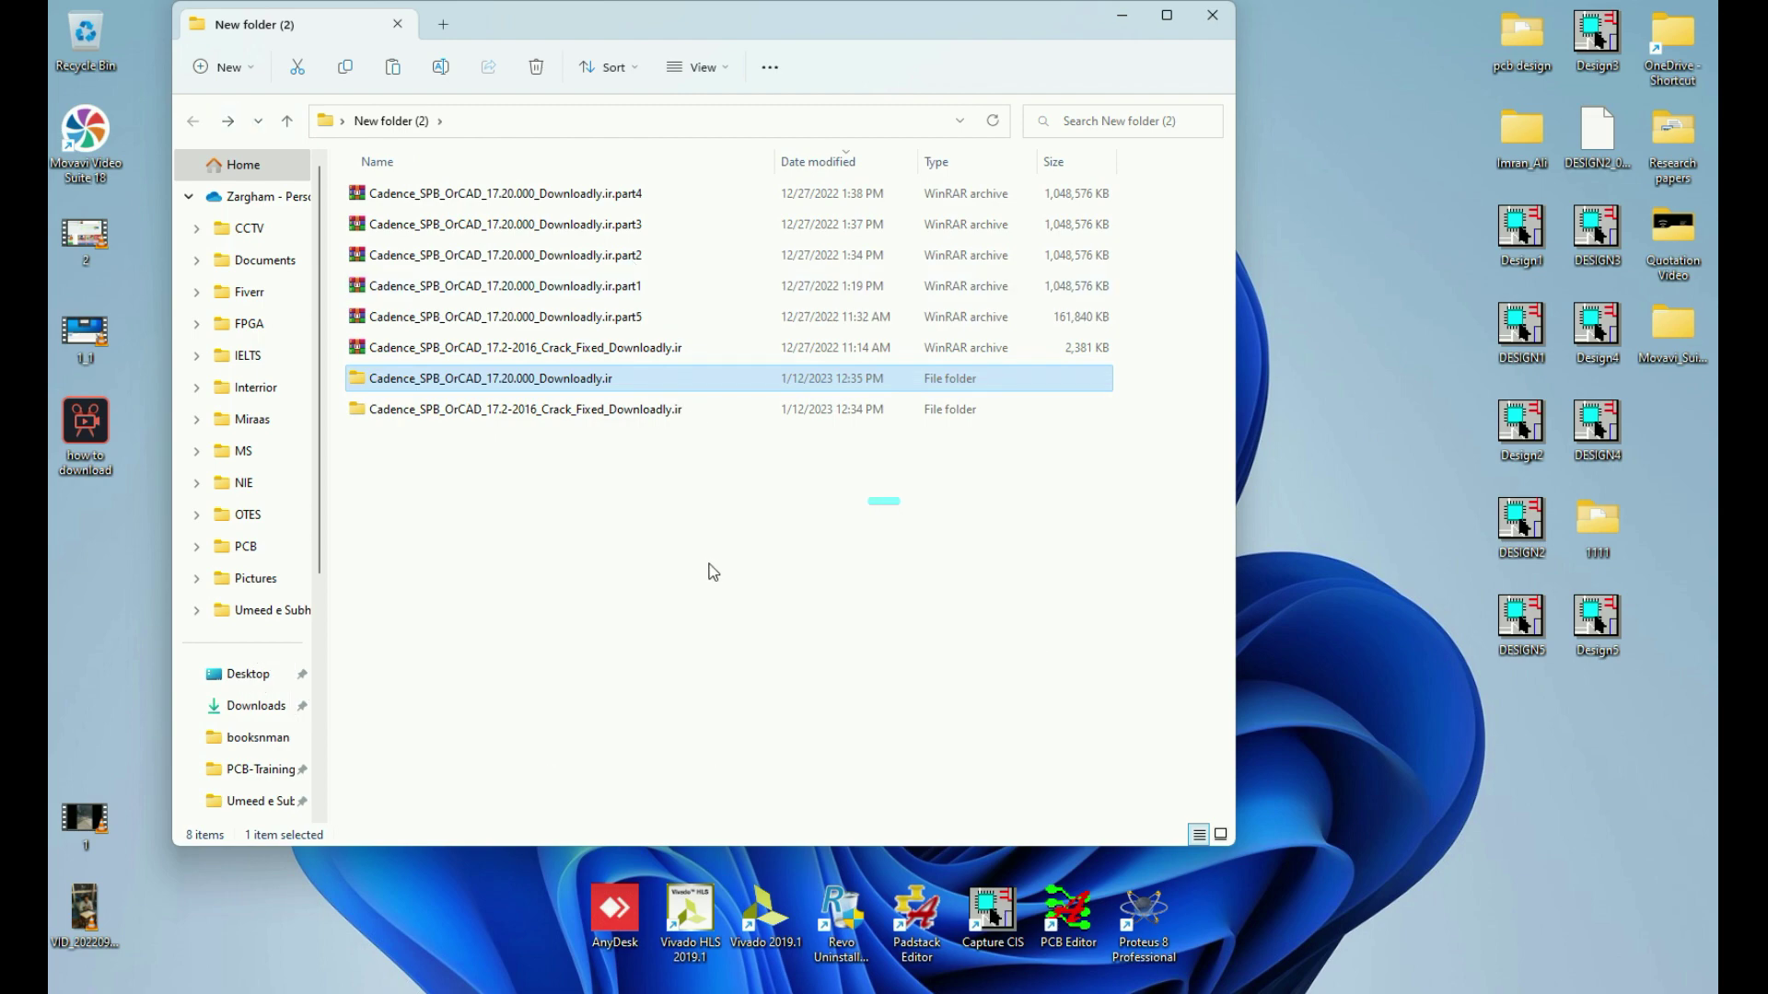